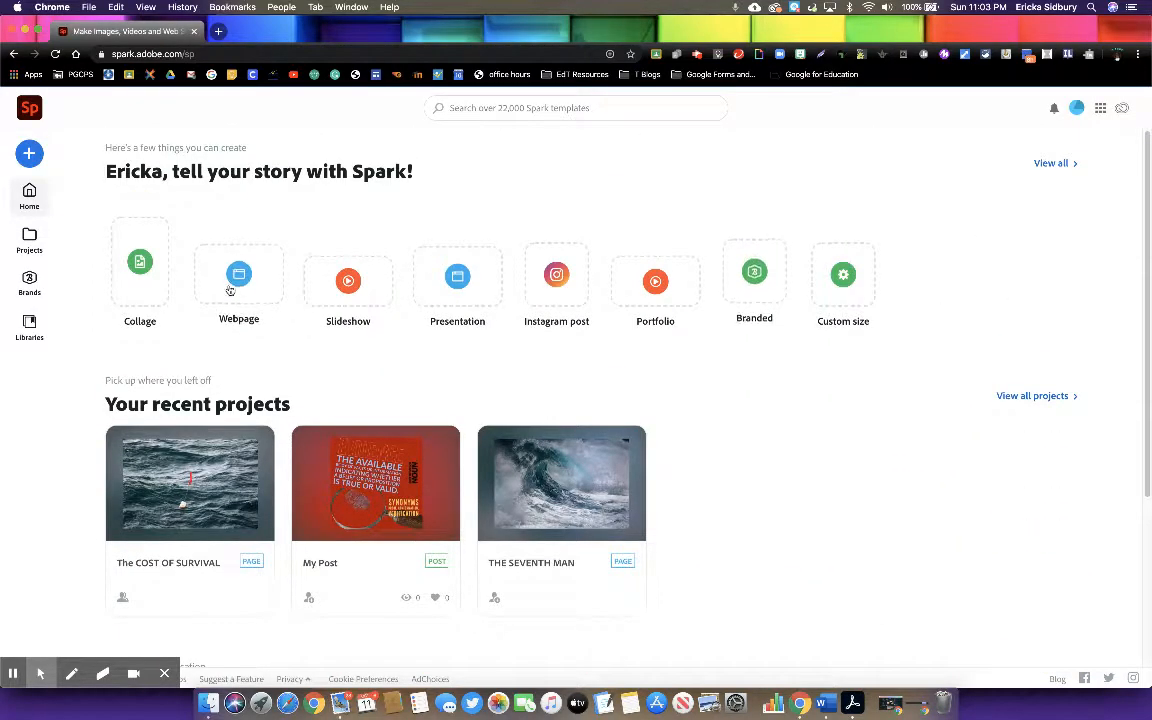
Step: Create a blank custom-size post using the popular Square 1:1 format
left_click(843, 278)
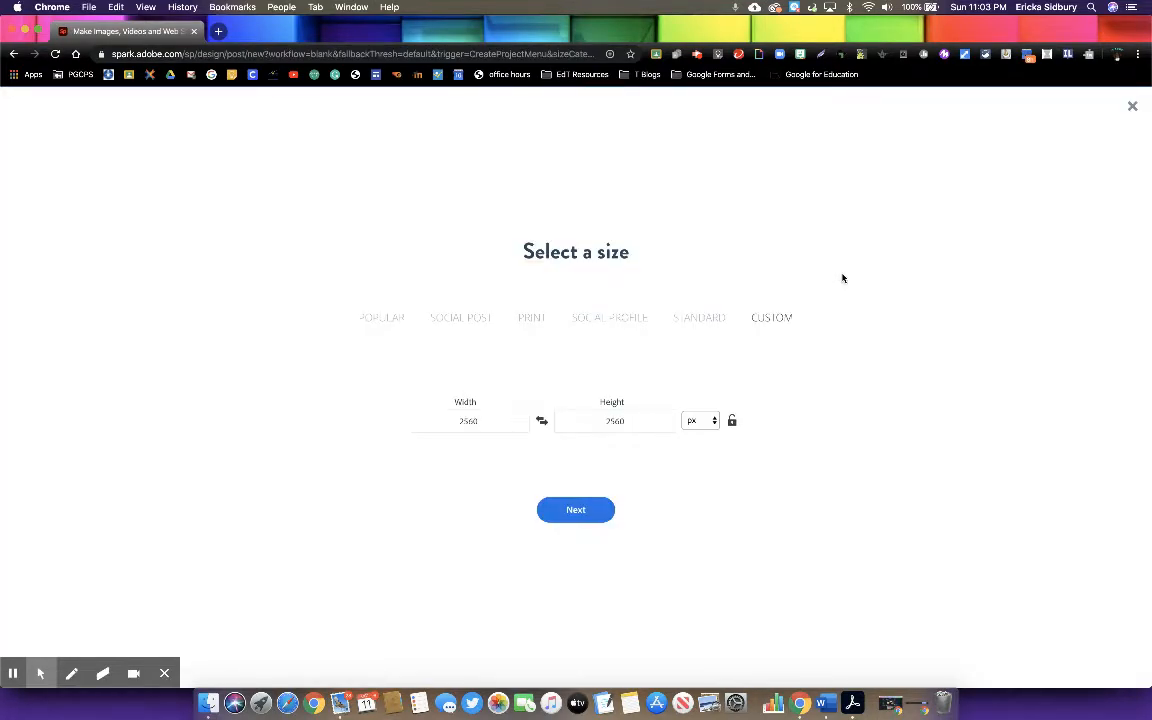
left_click(378, 320)
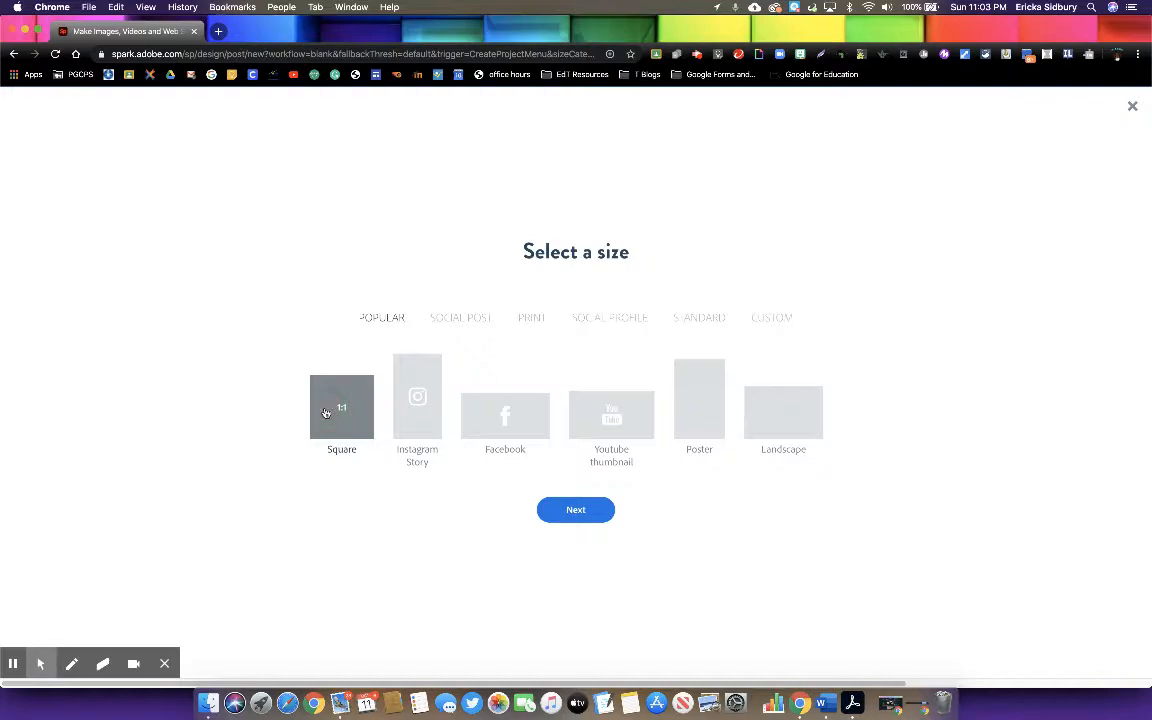
left_click(569, 509)
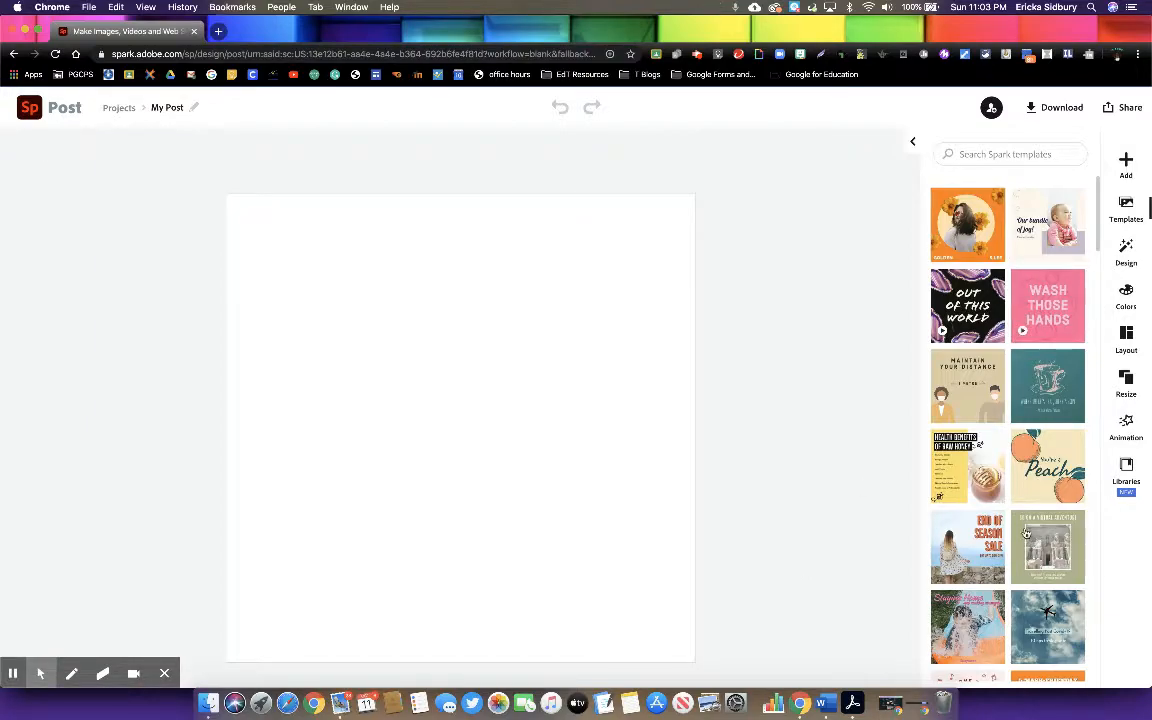
Step: Browse the design templates offered for the square post
scroll(1020, 450, "down", 3)
scroll(1026, 516, "down", 20)
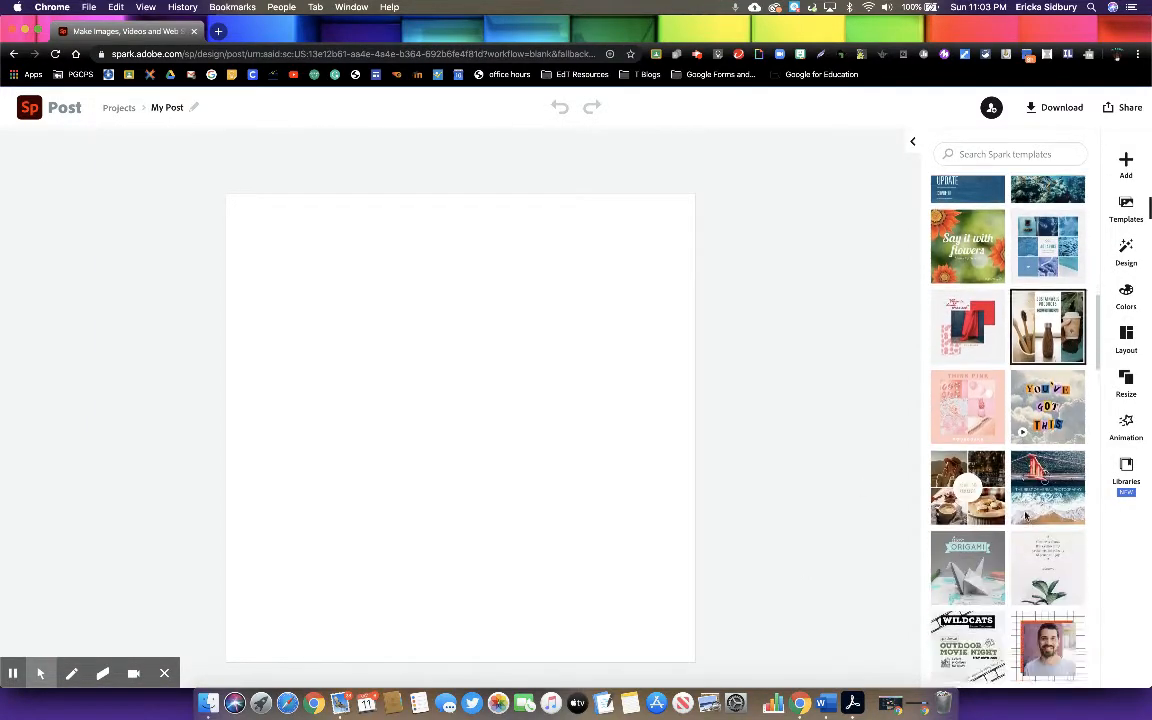
scroll(1020, 510, "down", 5)
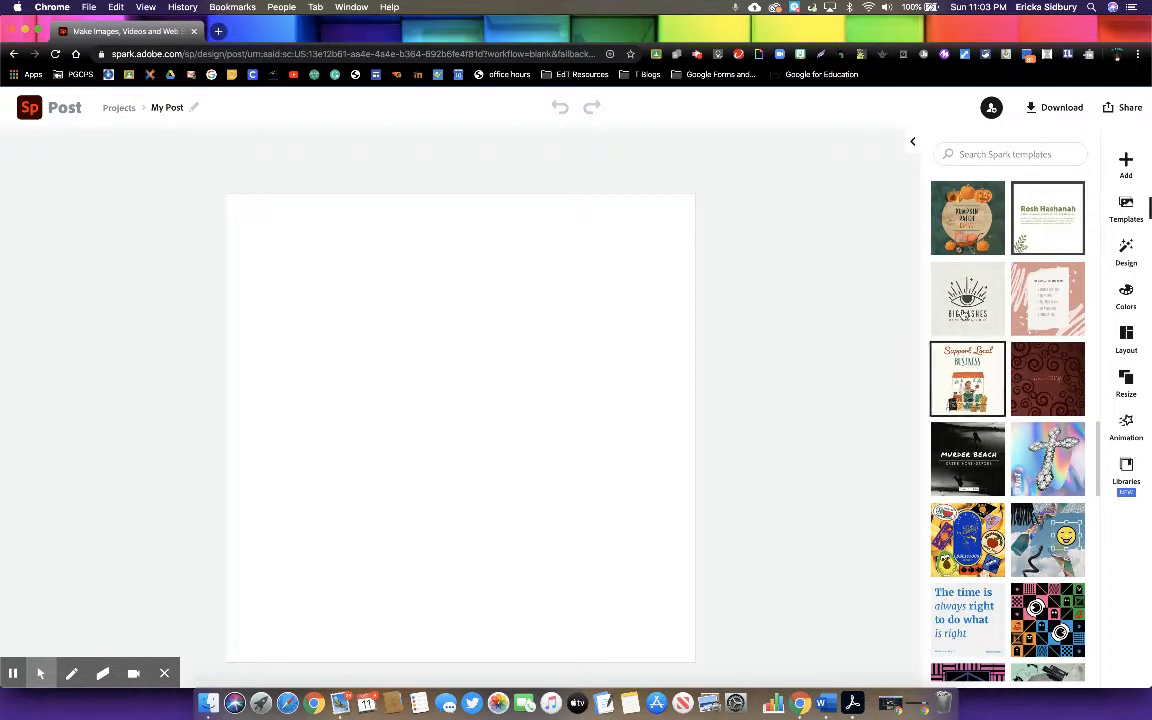
scroll(965, 300, "up", 20)
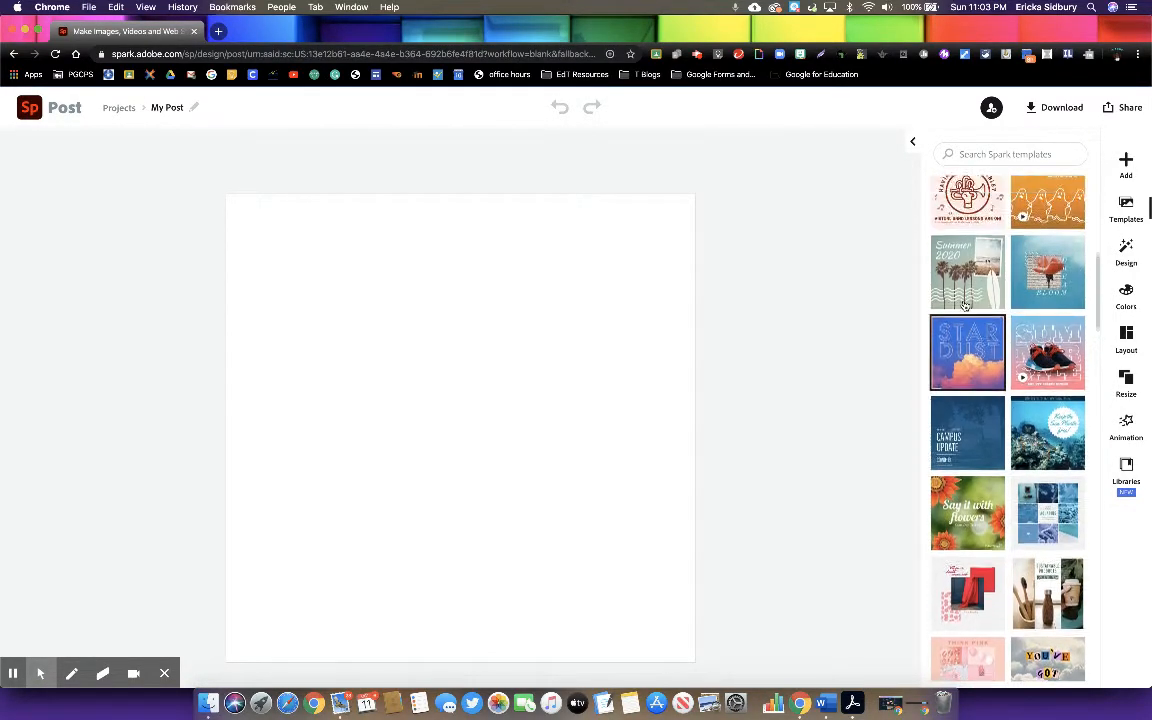
scroll(965, 305, "up", 5)
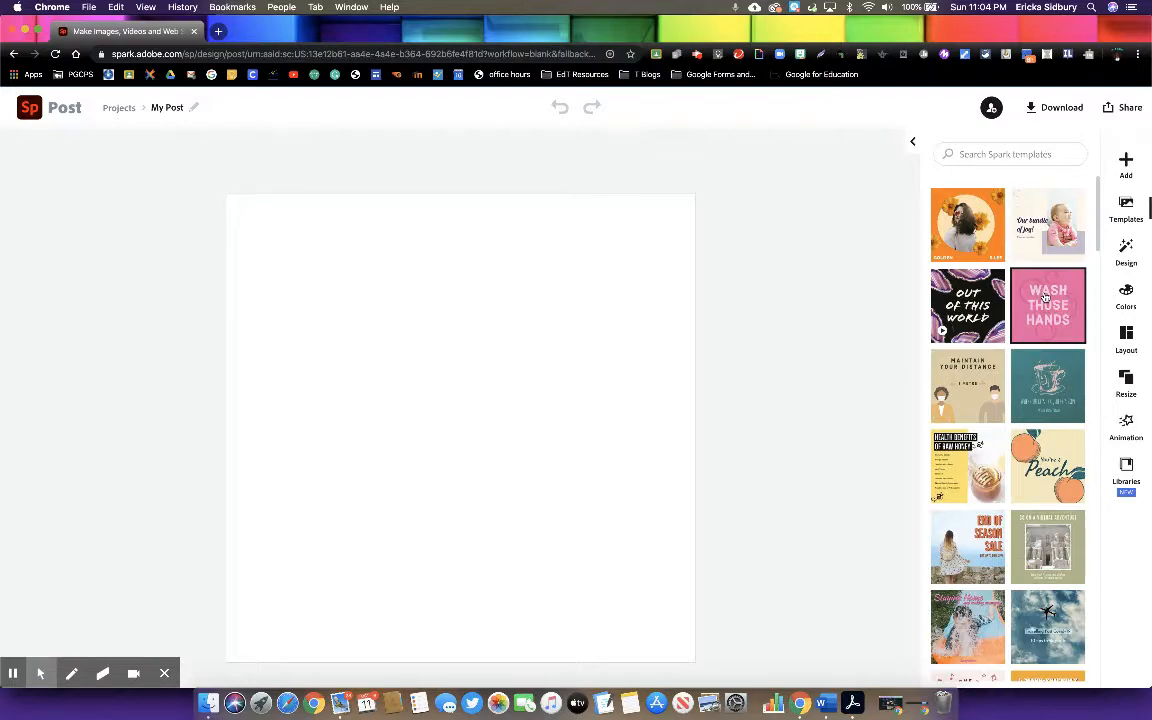
Step: Add a text element from scratch reading "BORDER" to the blank post
left_click(1126, 160)
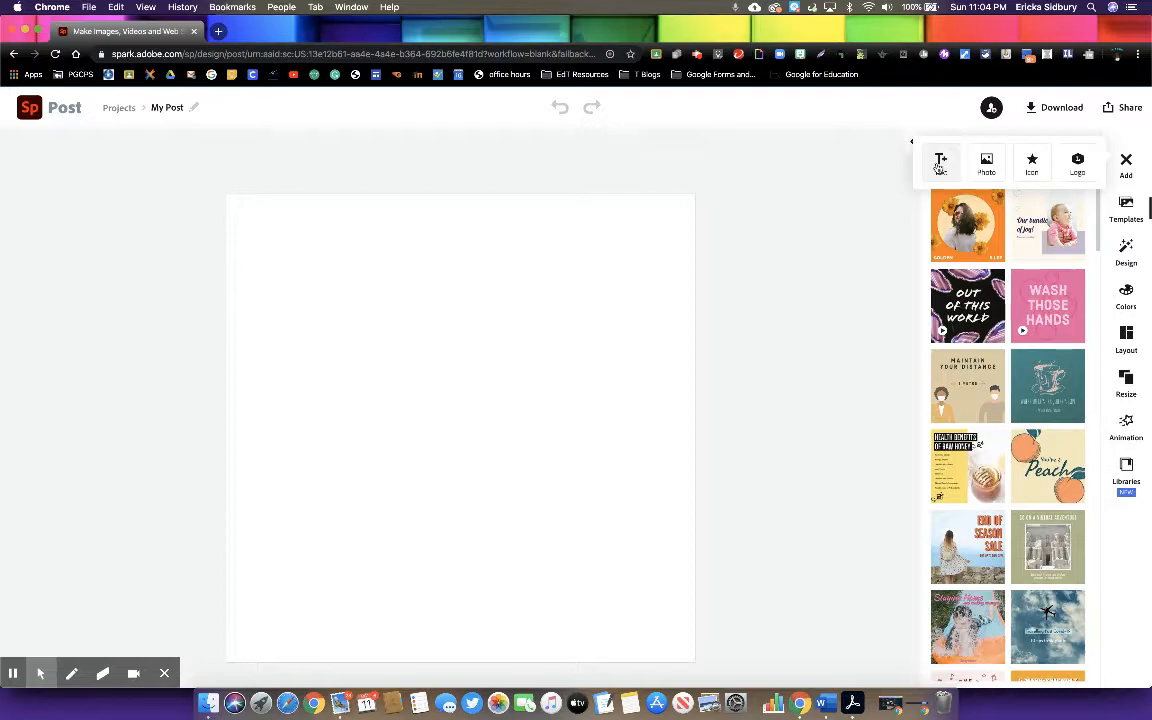
left_click(940, 165)
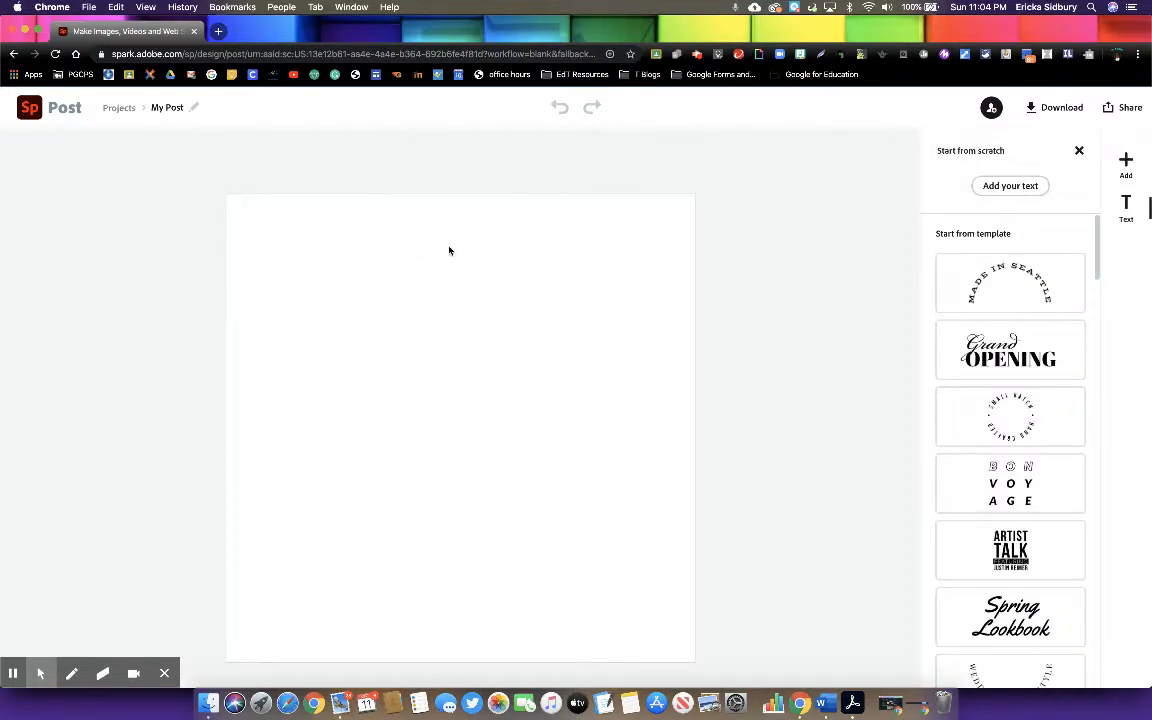
left_click(1006, 186)
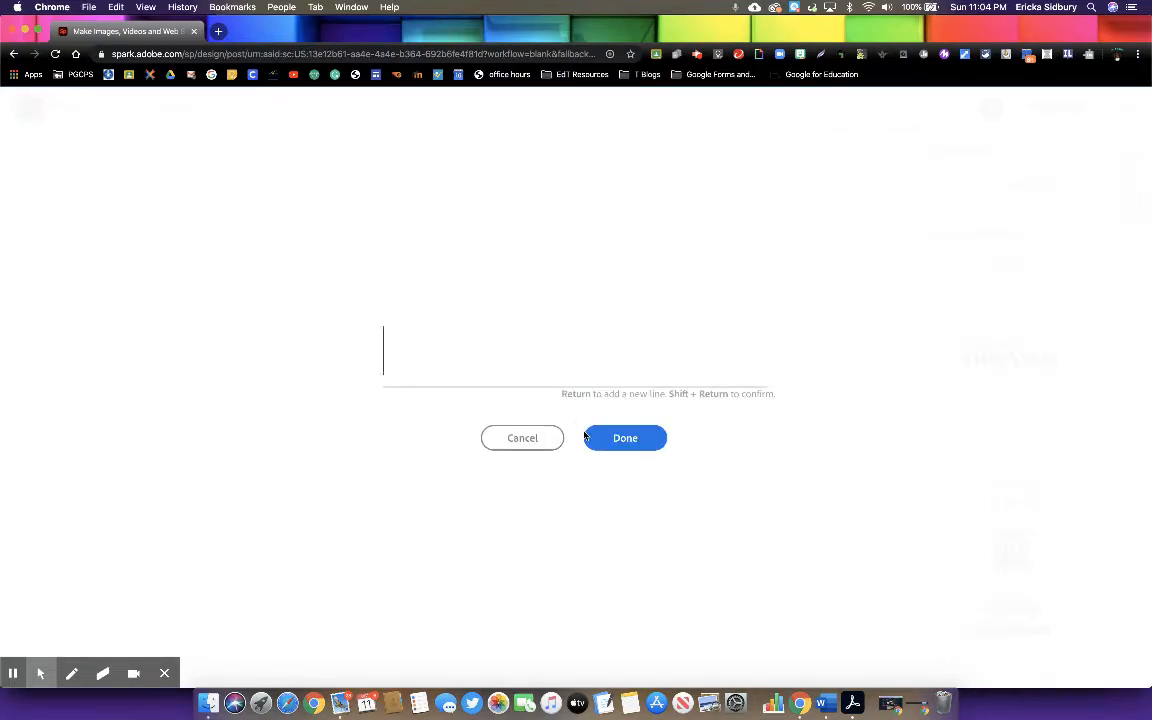
type("BORDER")
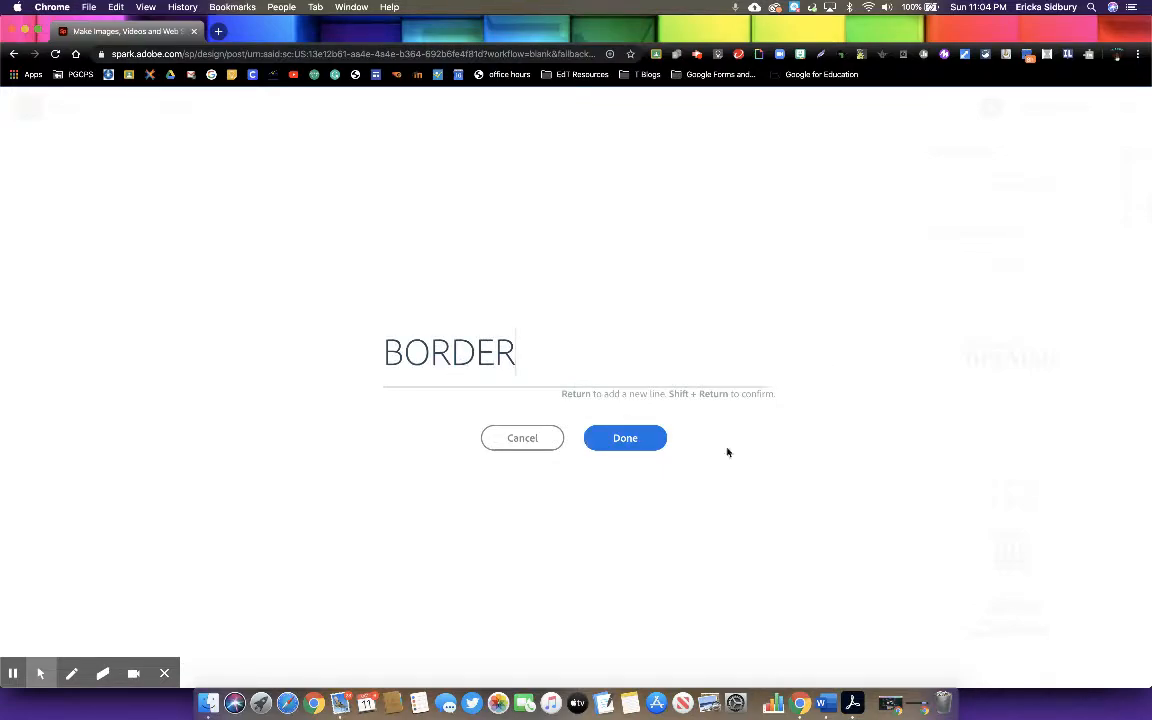
left_click(629, 439)
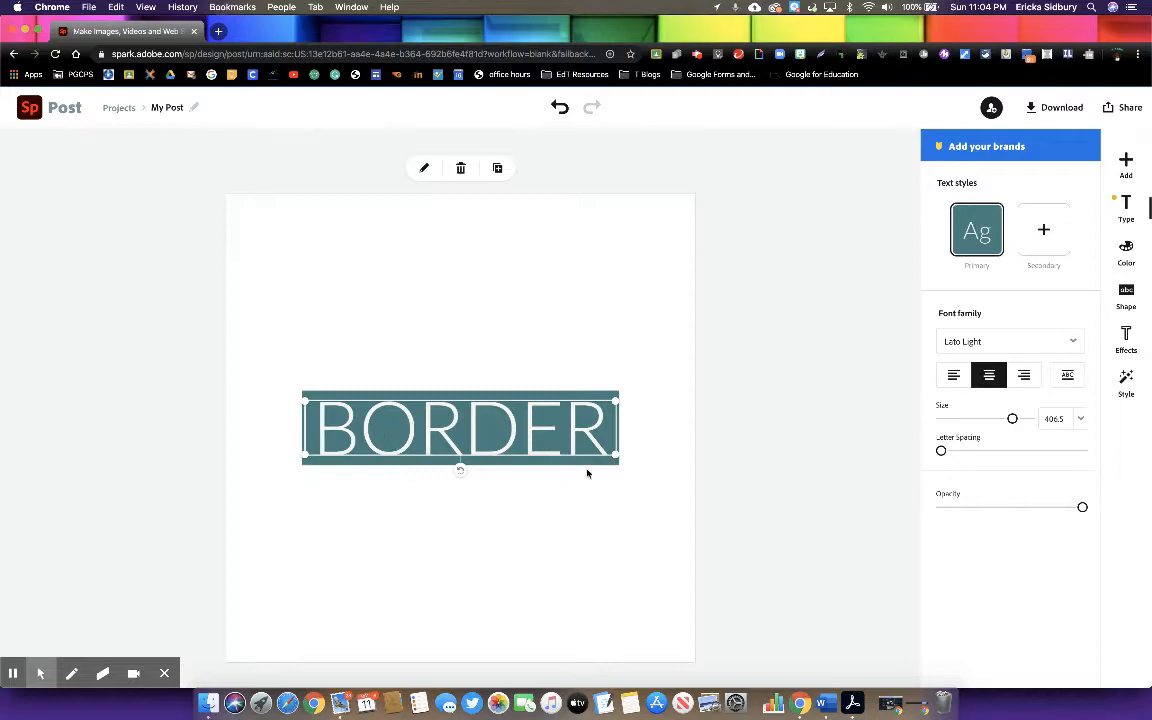
Step: Try several fonts such as Monoton and PT Mono on the BORDER text and settle on Nexa Rust Slab Black
left_click(964, 341)
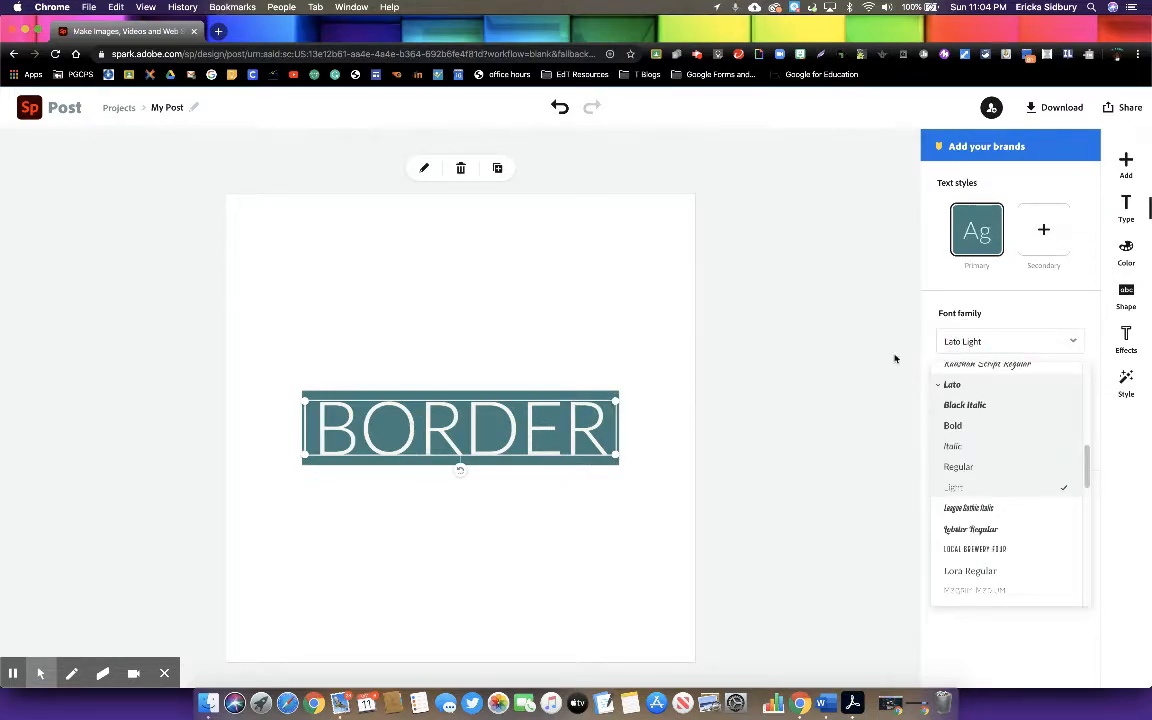
scroll(1000, 534, "down", 3)
scroll(999, 537, "down", 2)
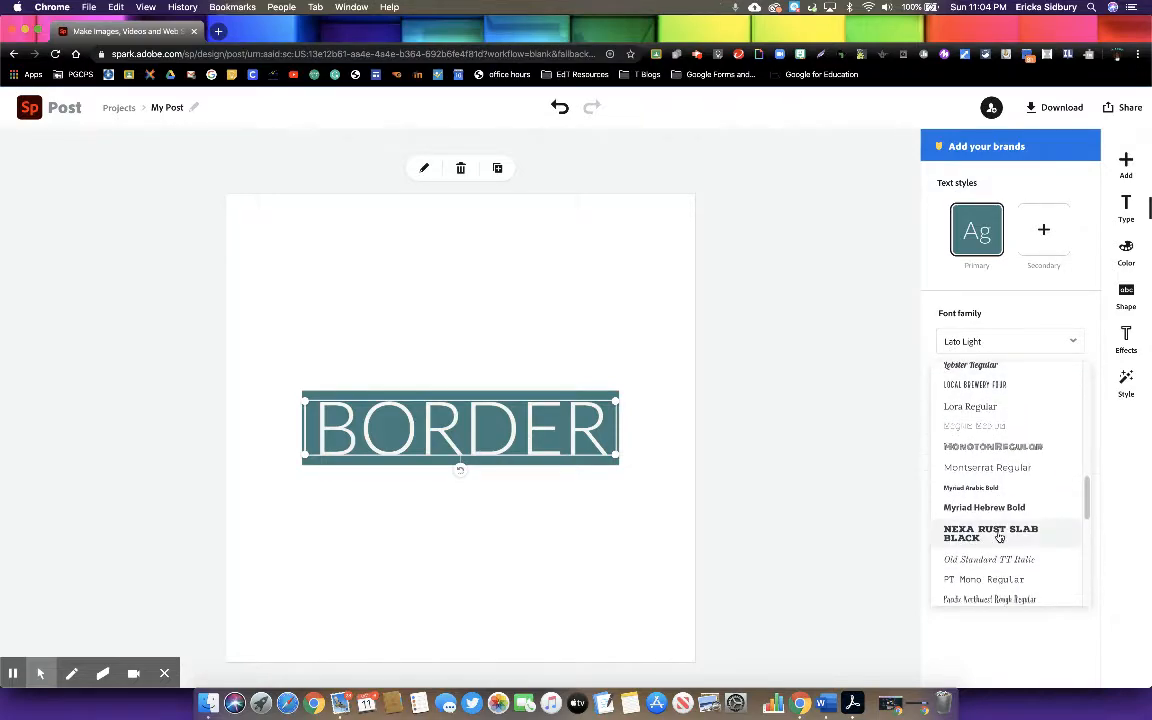
left_click(999, 417)
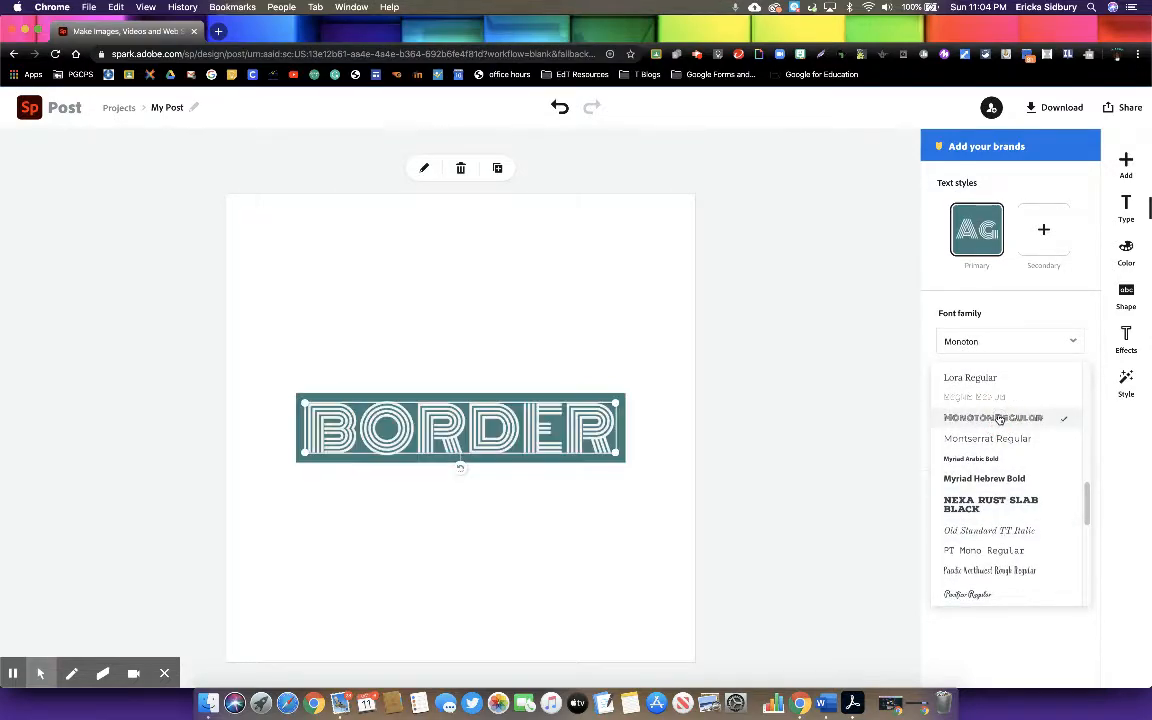
left_click(990, 506)
left_click(995, 552)
left_click(998, 570)
scroll(1000, 585, "down", 3)
left_click(978, 519)
left_click(985, 417)
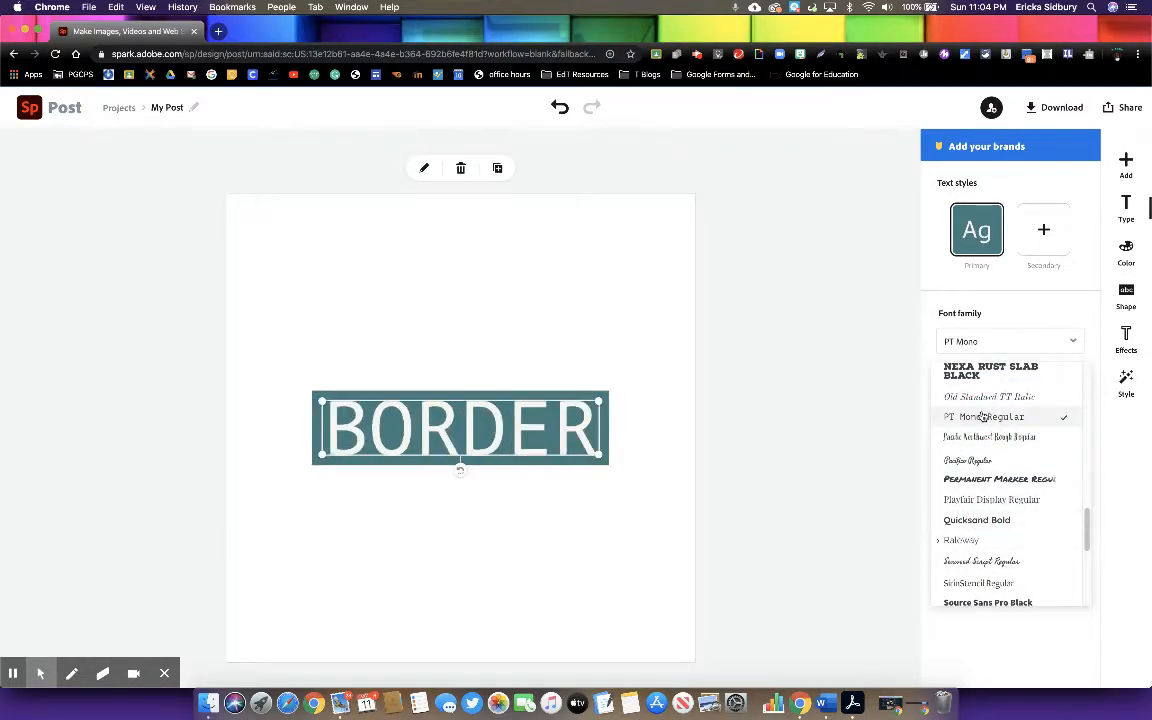
left_click(965, 372)
left_click(985, 413)
left_click(965, 372)
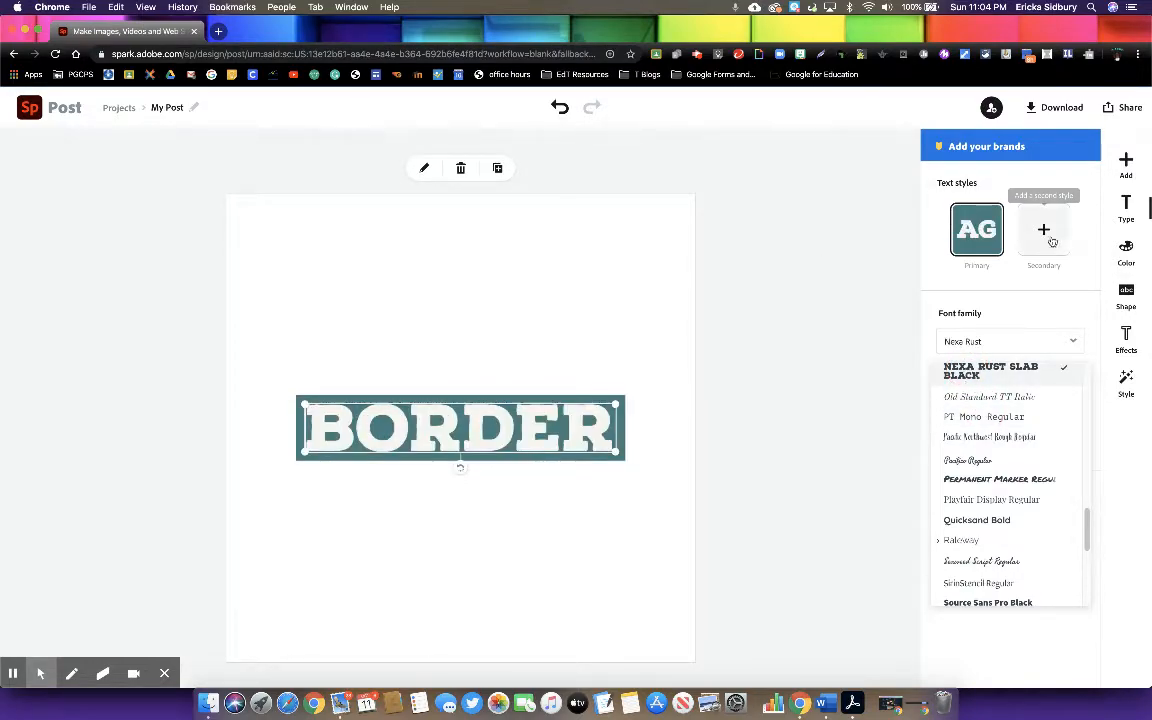
left_click(983, 231)
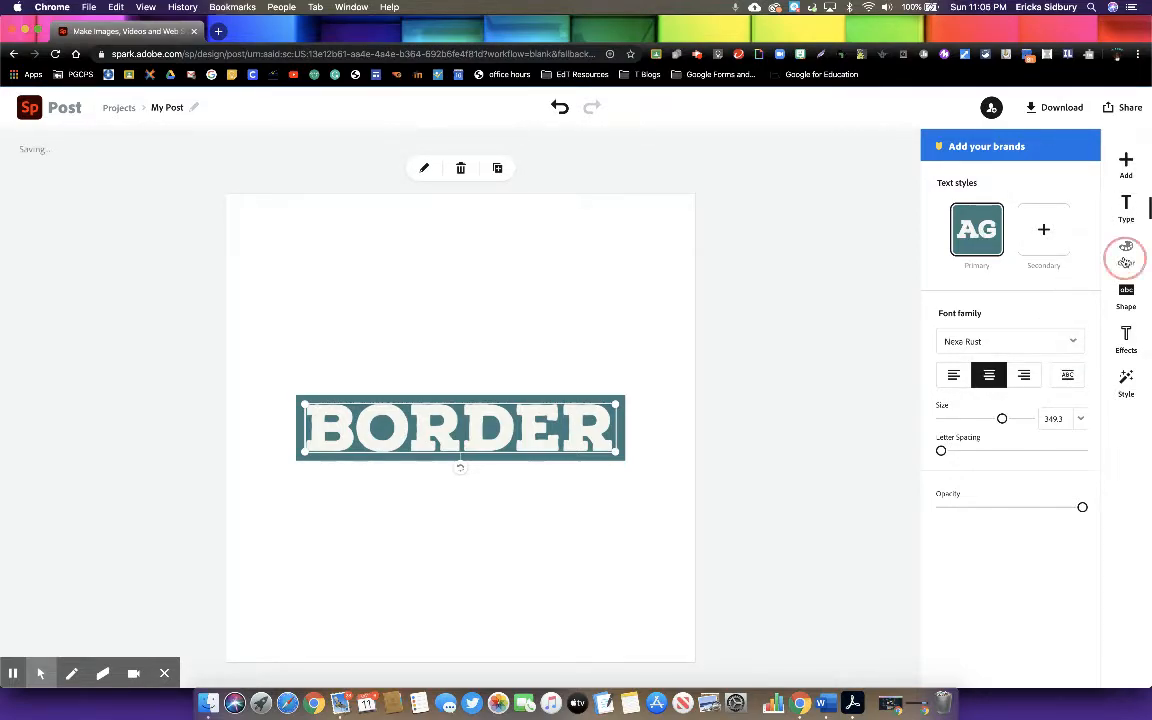
Step: Recolor the BORDER title as white letters on a black shape and move it near the upper edge of the canvas
left_click(1125, 255)
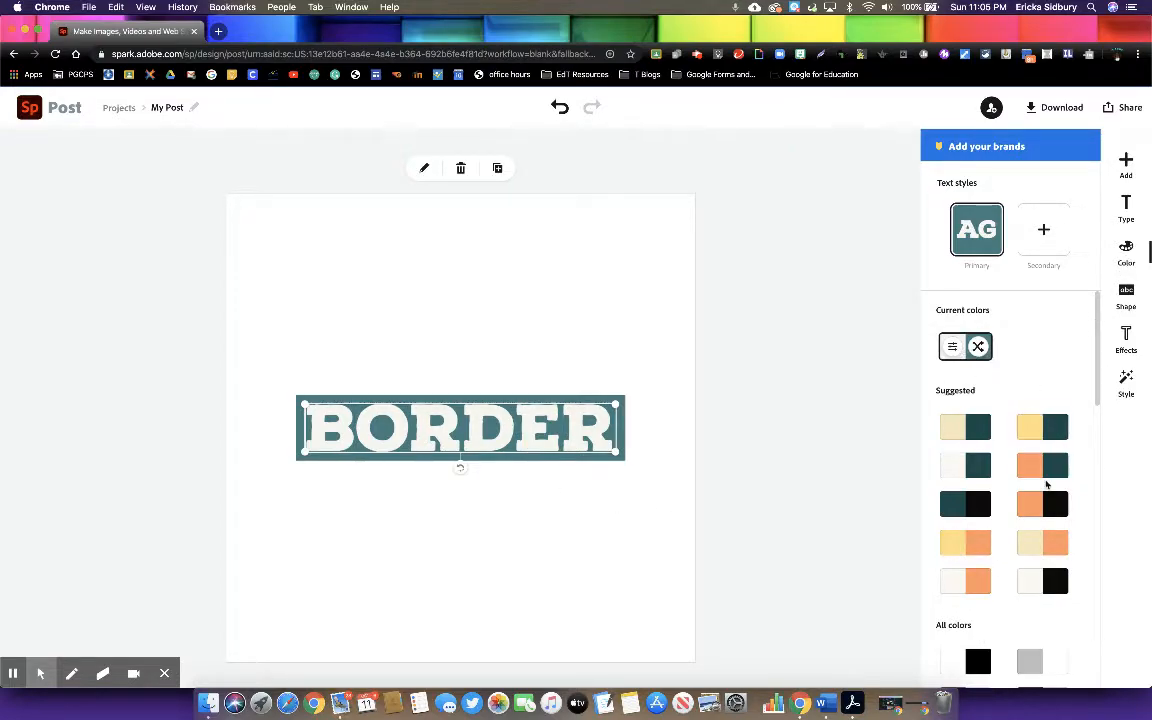
scroll(1046, 476, "down", 10)
scroll(1046, 476, "down", 10)
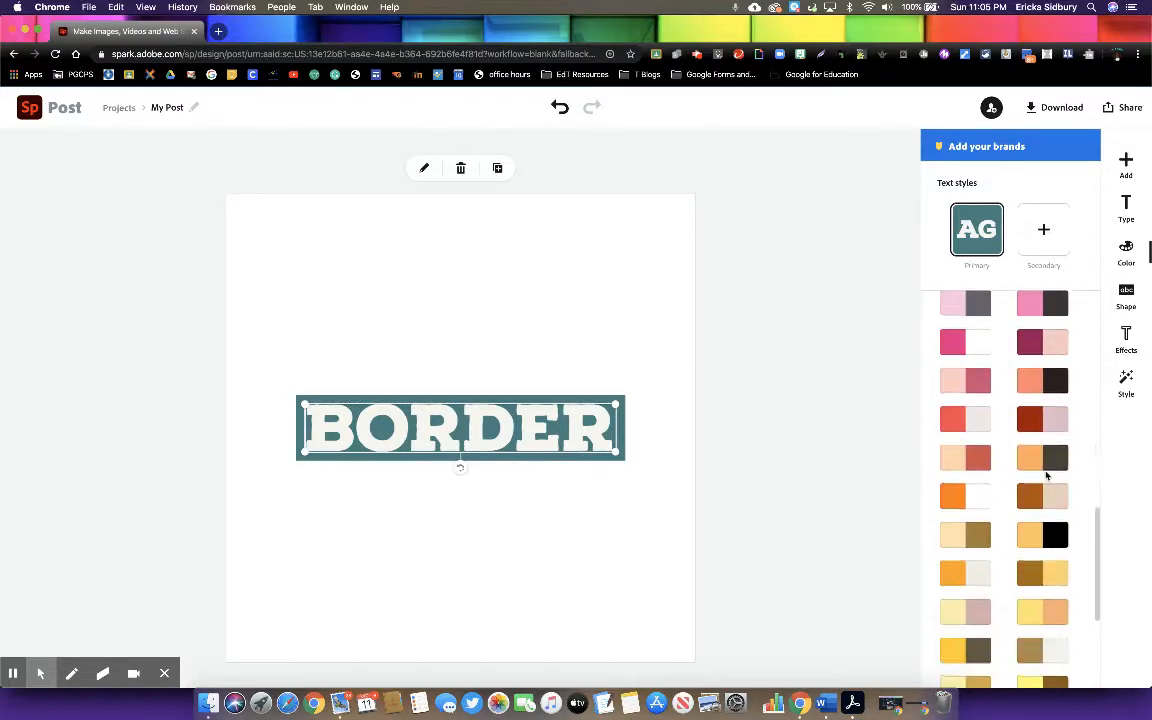
scroll(1046, 476, "up", 15)
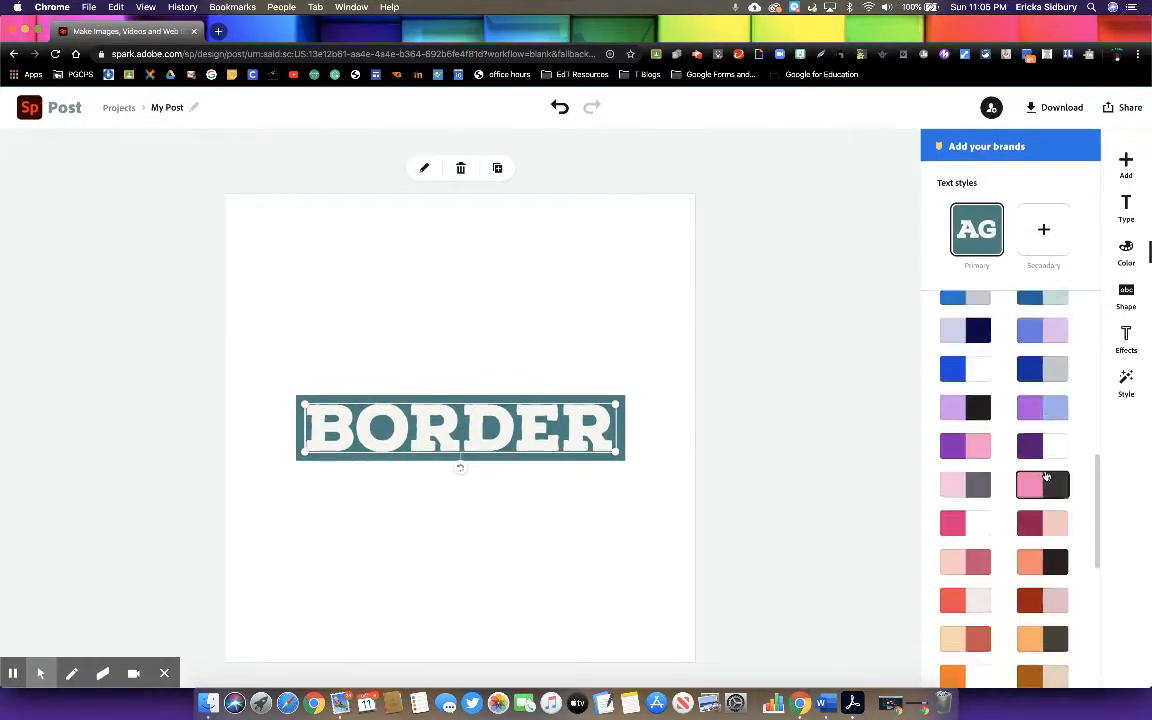
scroll(1046, 476, "down", 1)
scroll(1046, 476, "down", 3)
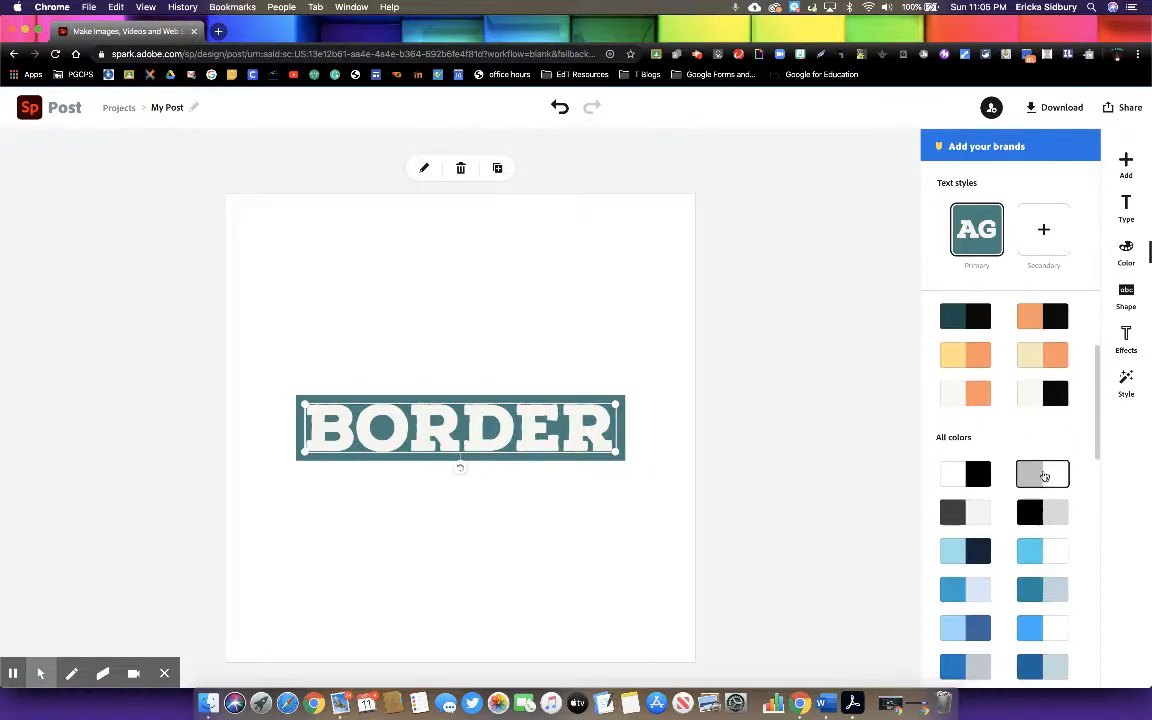
left_click(975, 474)
left_click(641, 243)
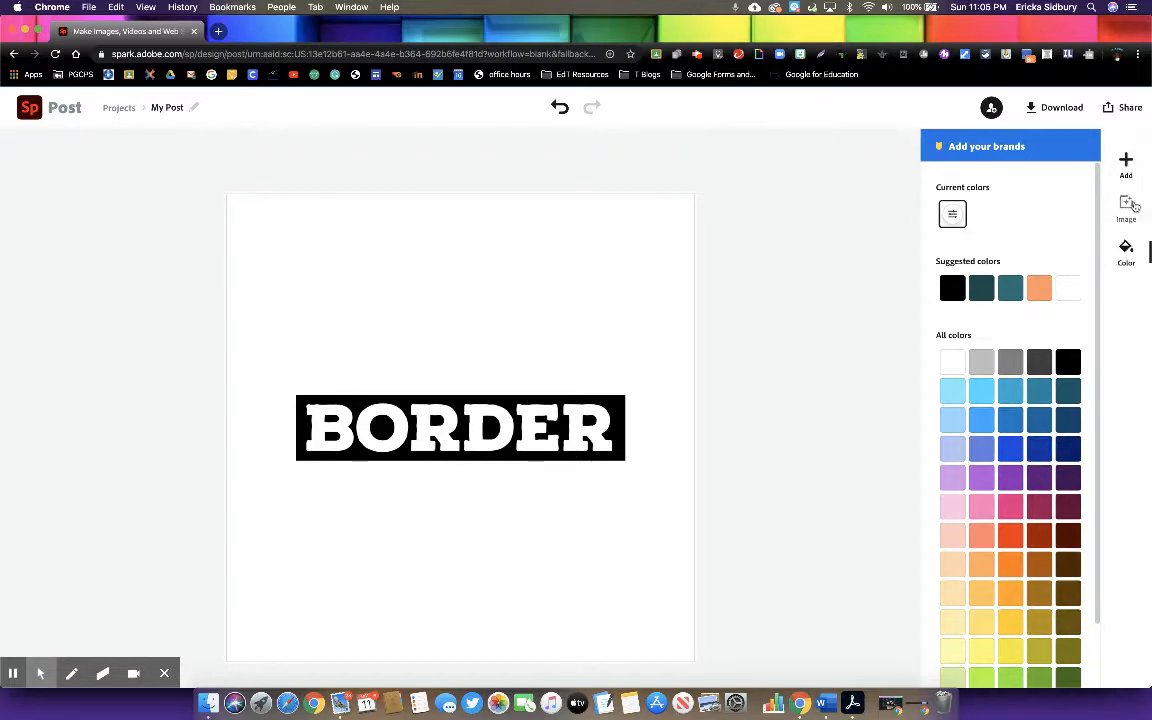
left_click_drag(527, 437, 524, 284)
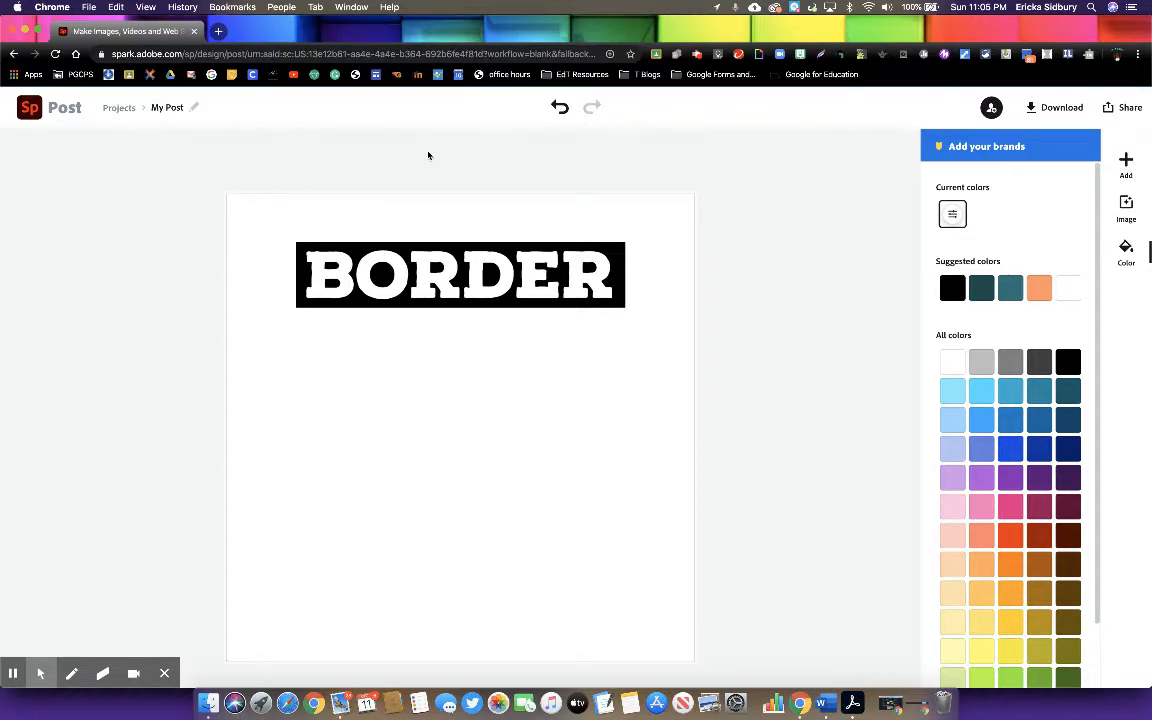
Step: Search Google for "define:border" in a new browser tab
left_click(220, 32)
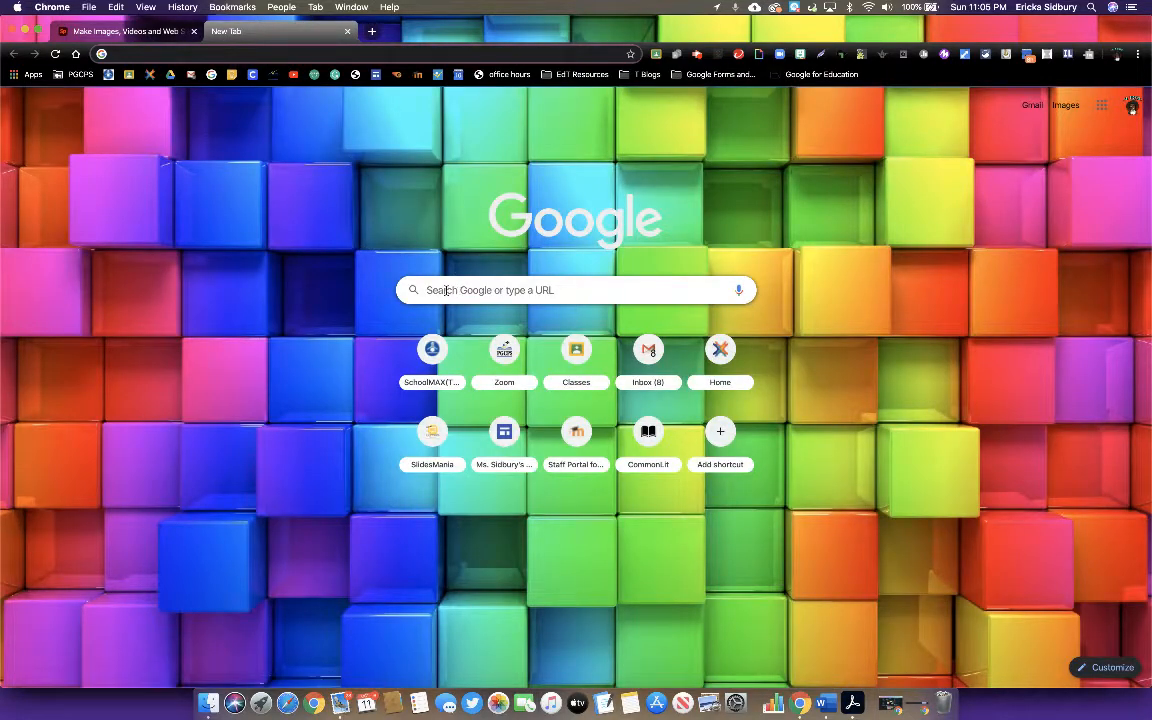
left_click(446, 290)
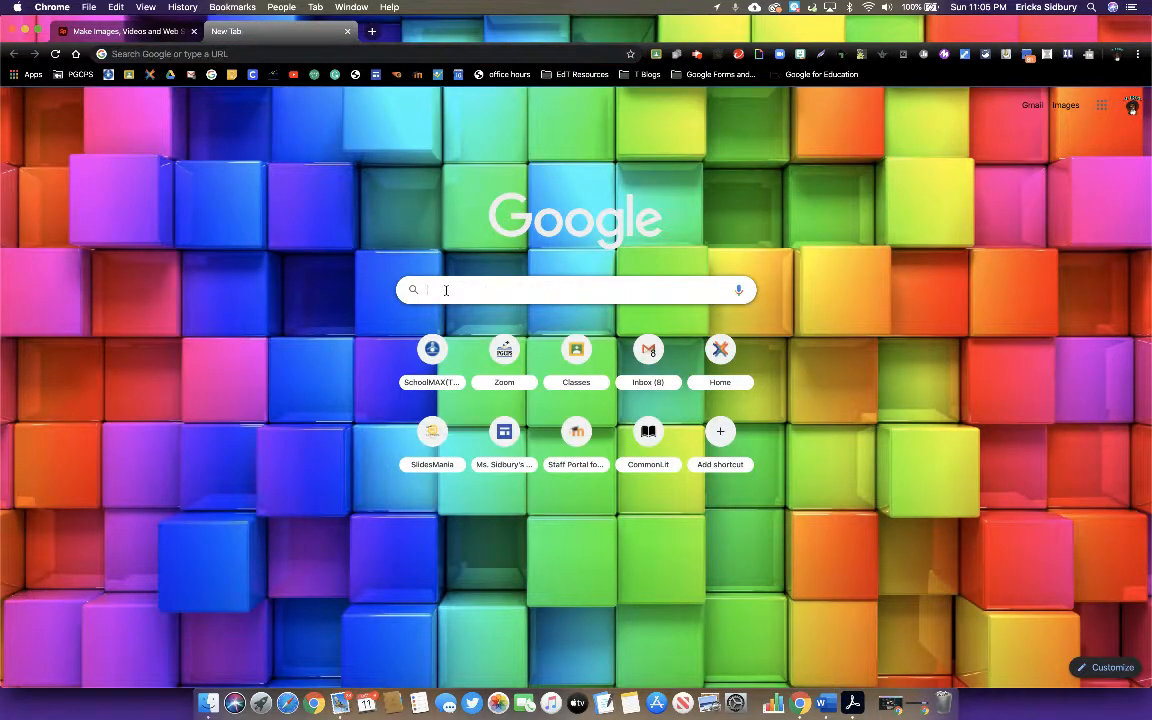
type("defin")
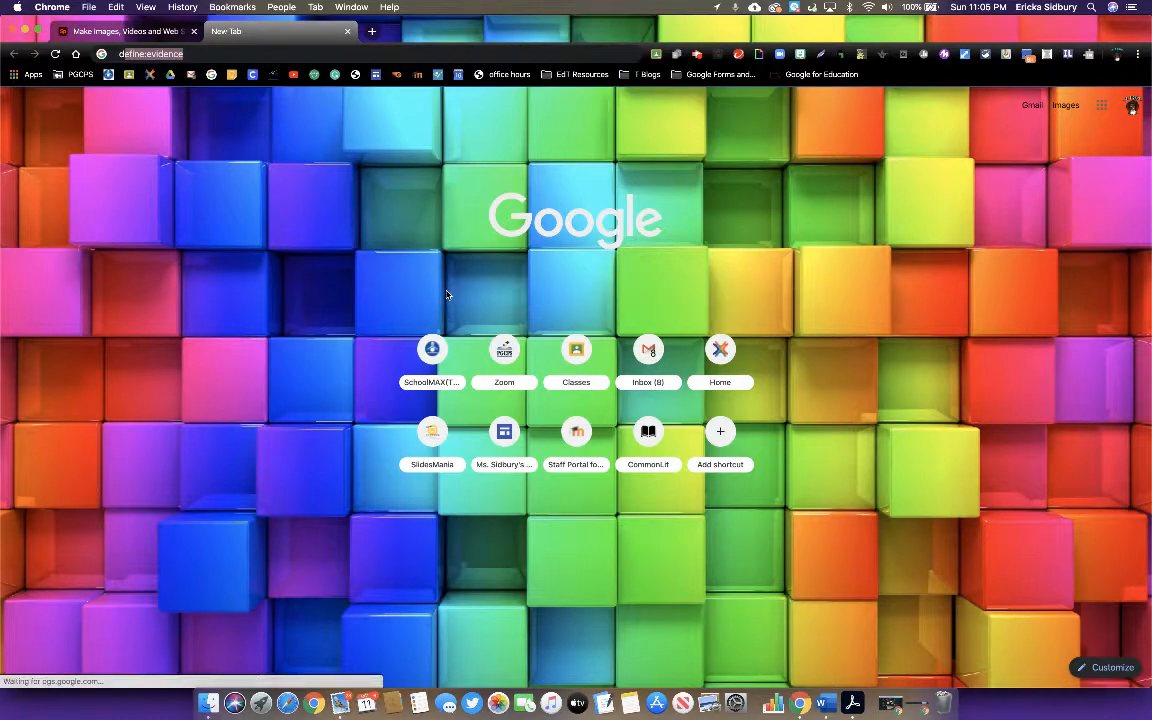
type("e")
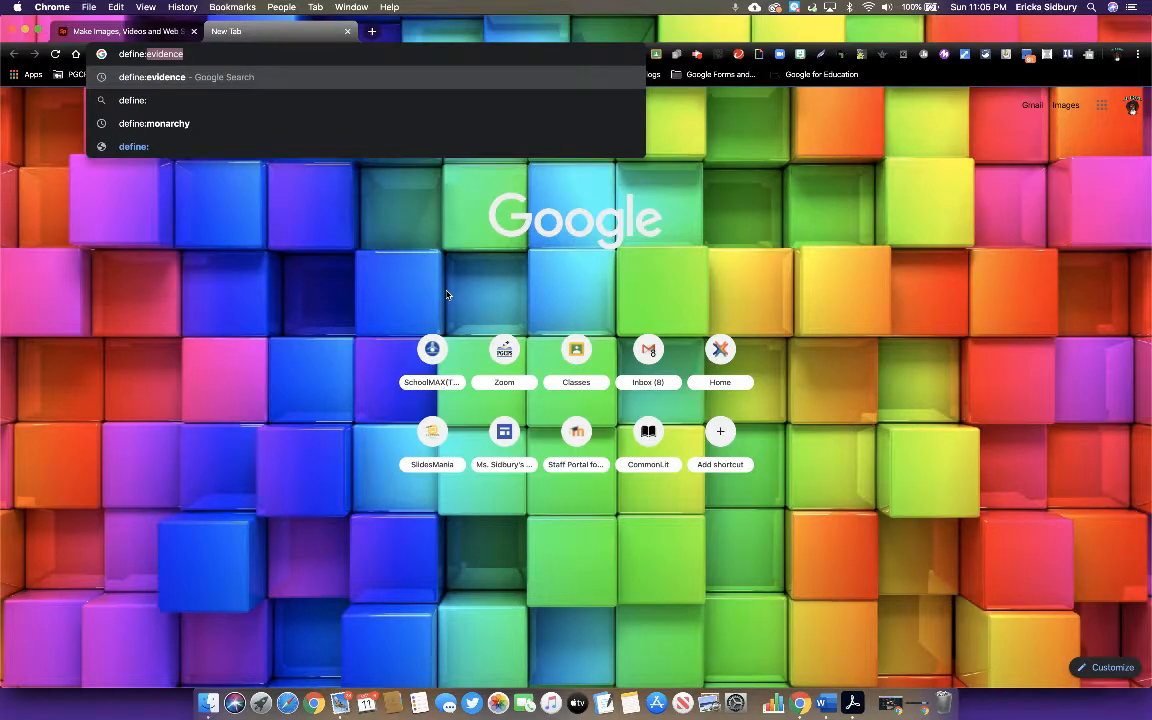
type(":border")
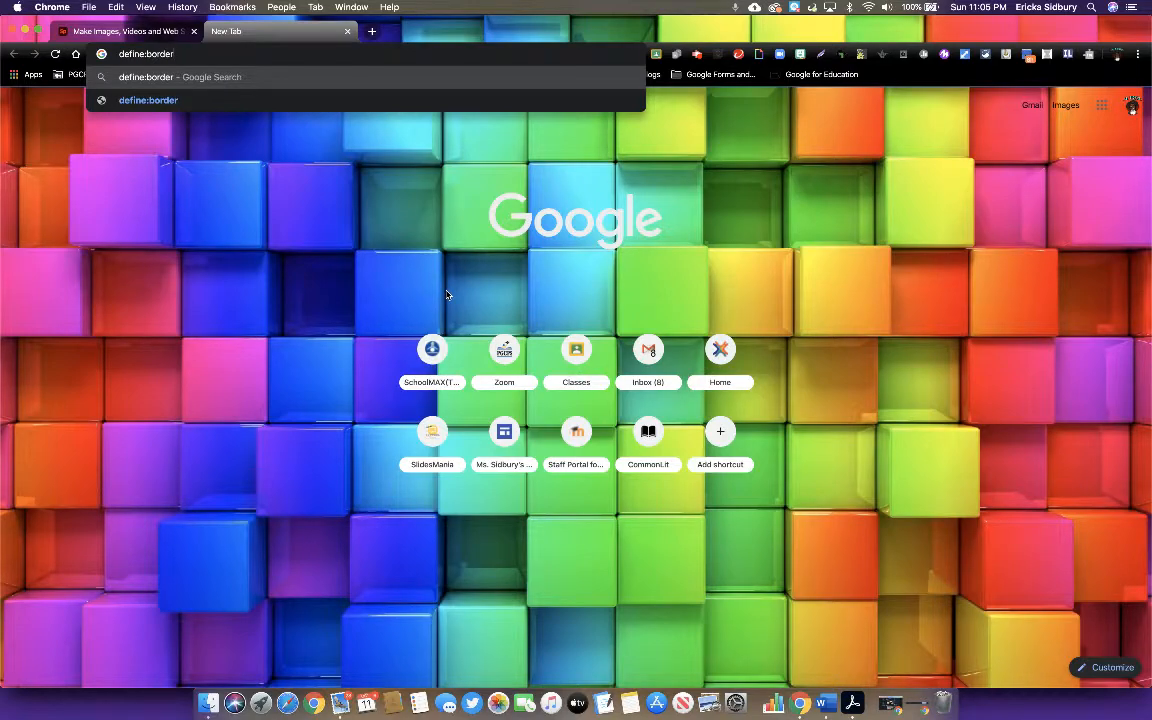
key("Return")
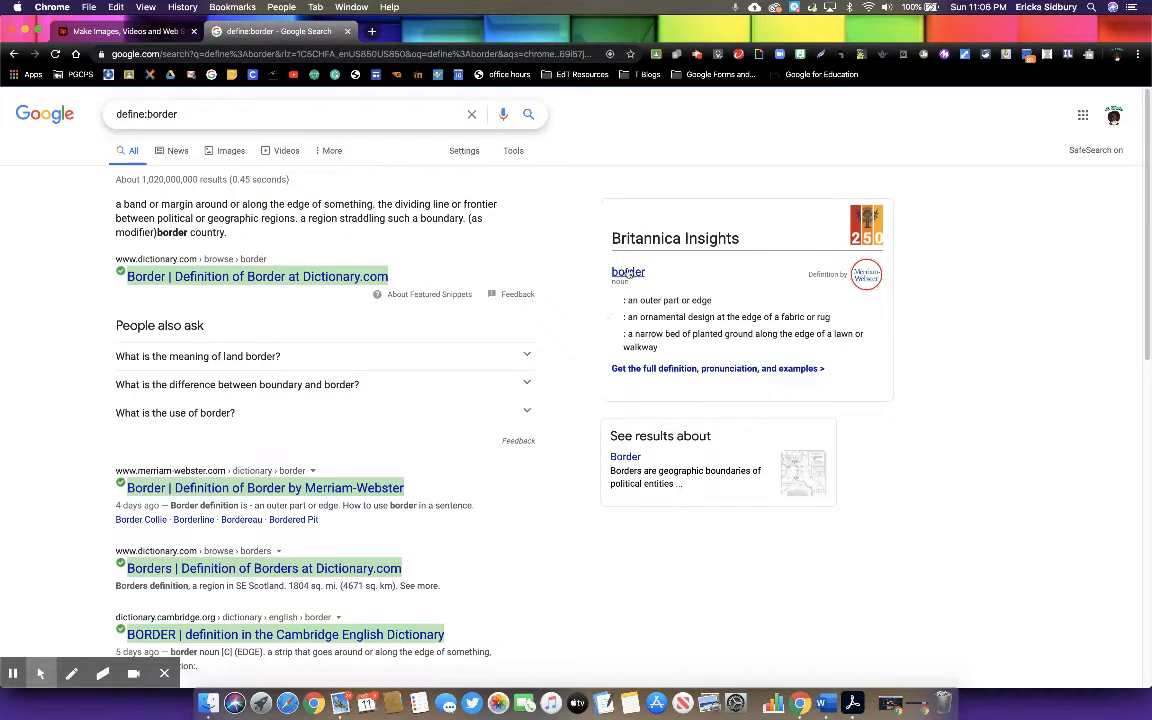
Step: Open the full Merriam-Webster entry for border and examine its definitions and synonyms
left_click(682, 369)
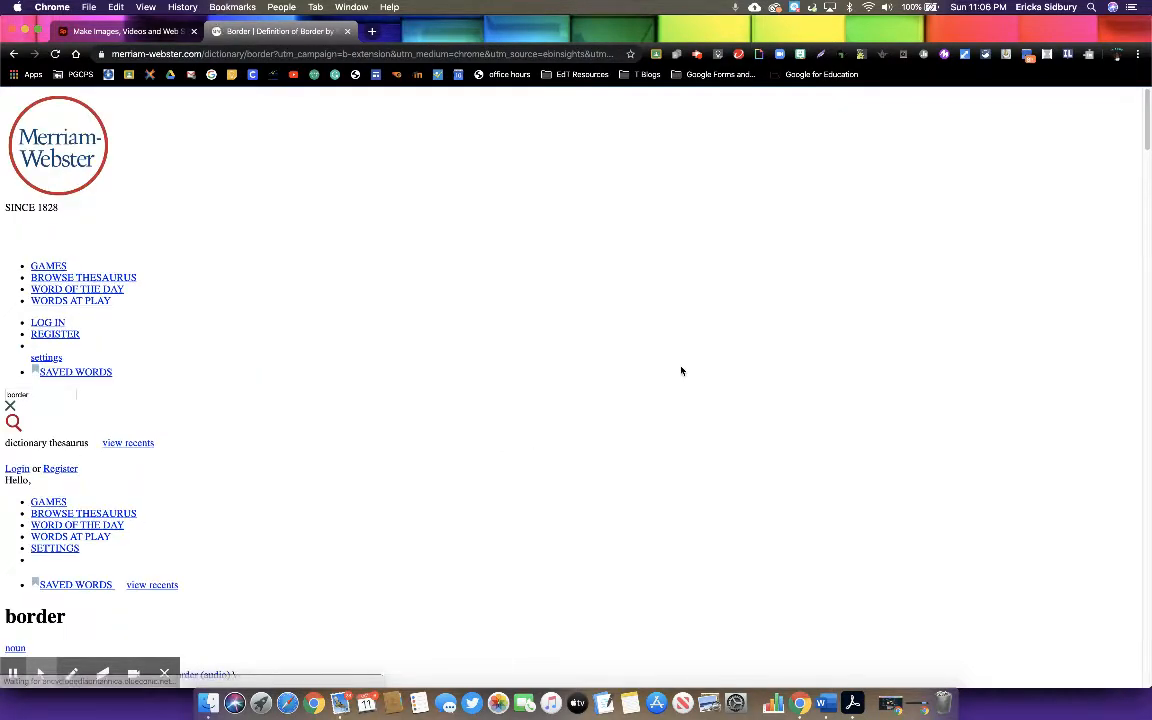
scroll(348, 425, "down", 5)
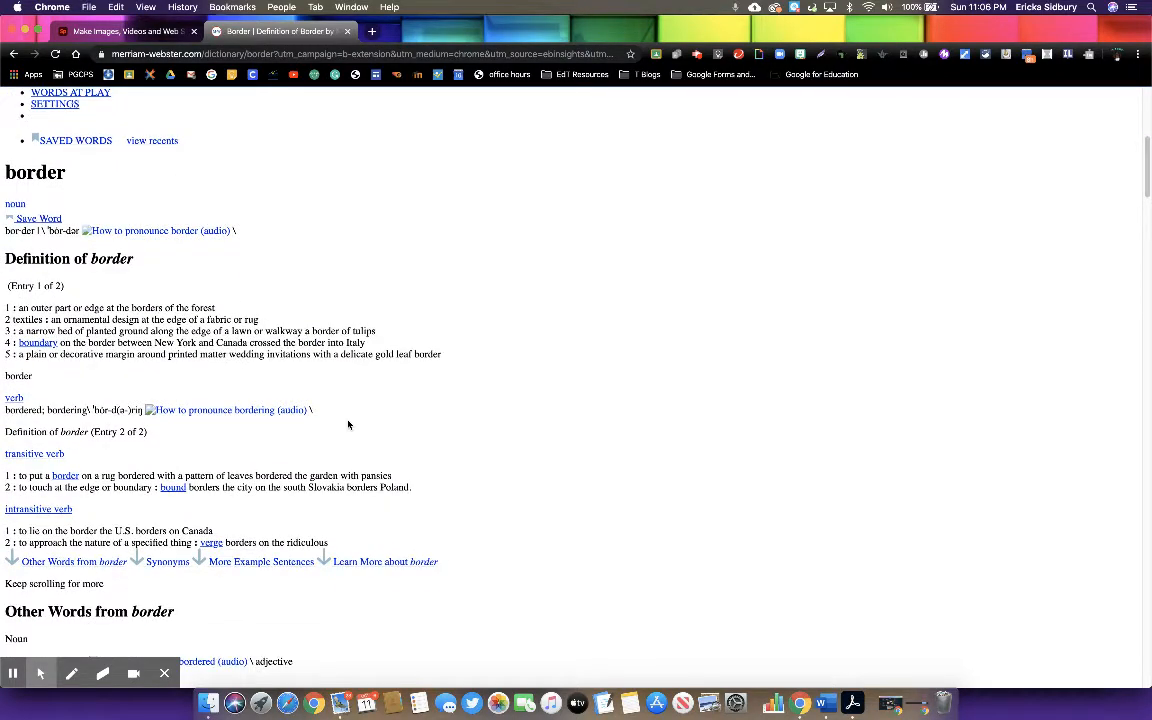
scroll(348, 425, "down", 1)
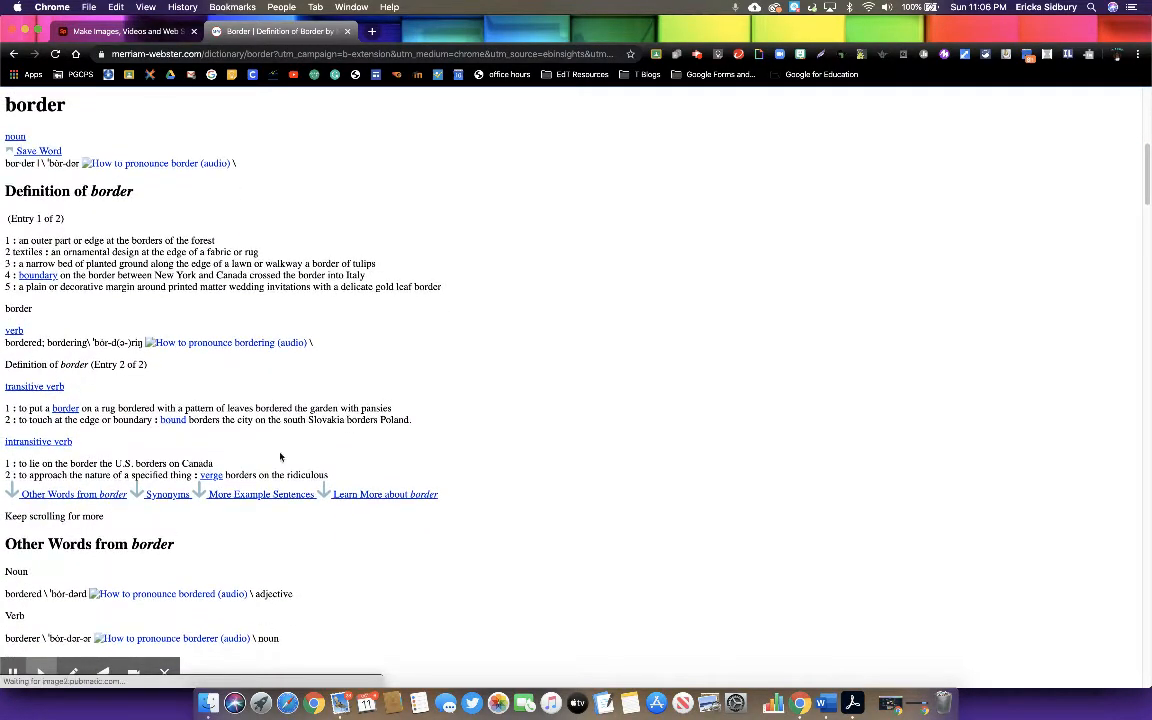
left_click(167, 495)
Step: Return to the search results and open the Dictionary.com definition of border
left_click(13, 56)
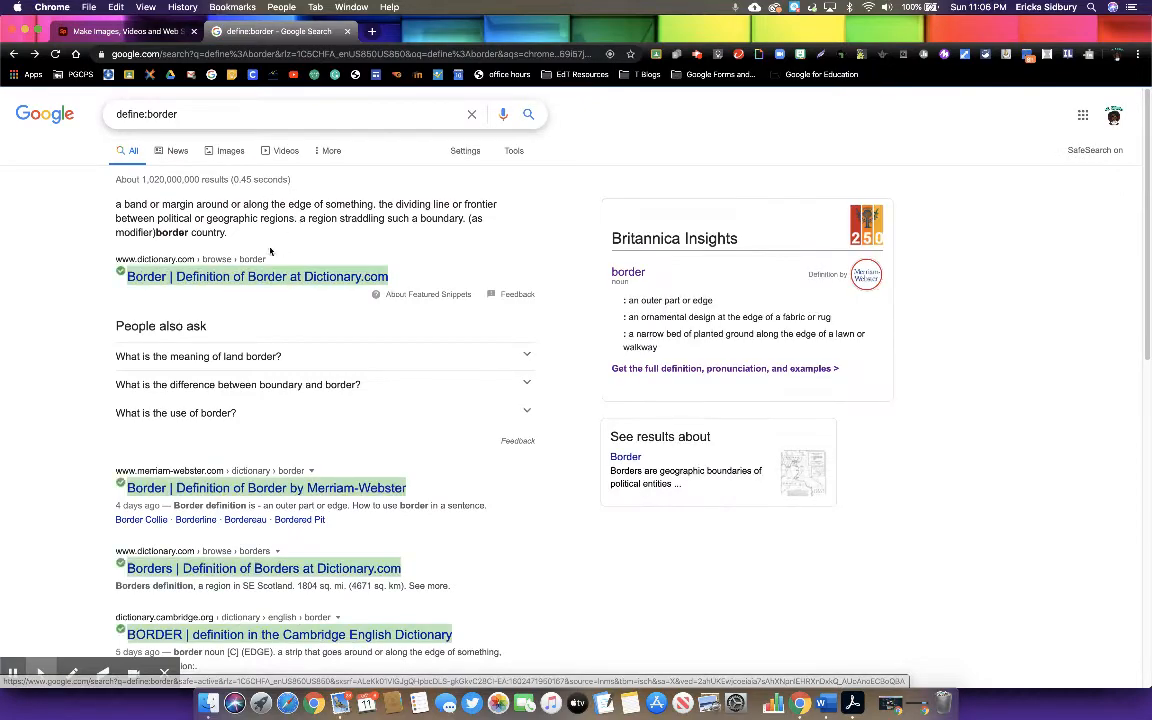
left_click(251, 277)
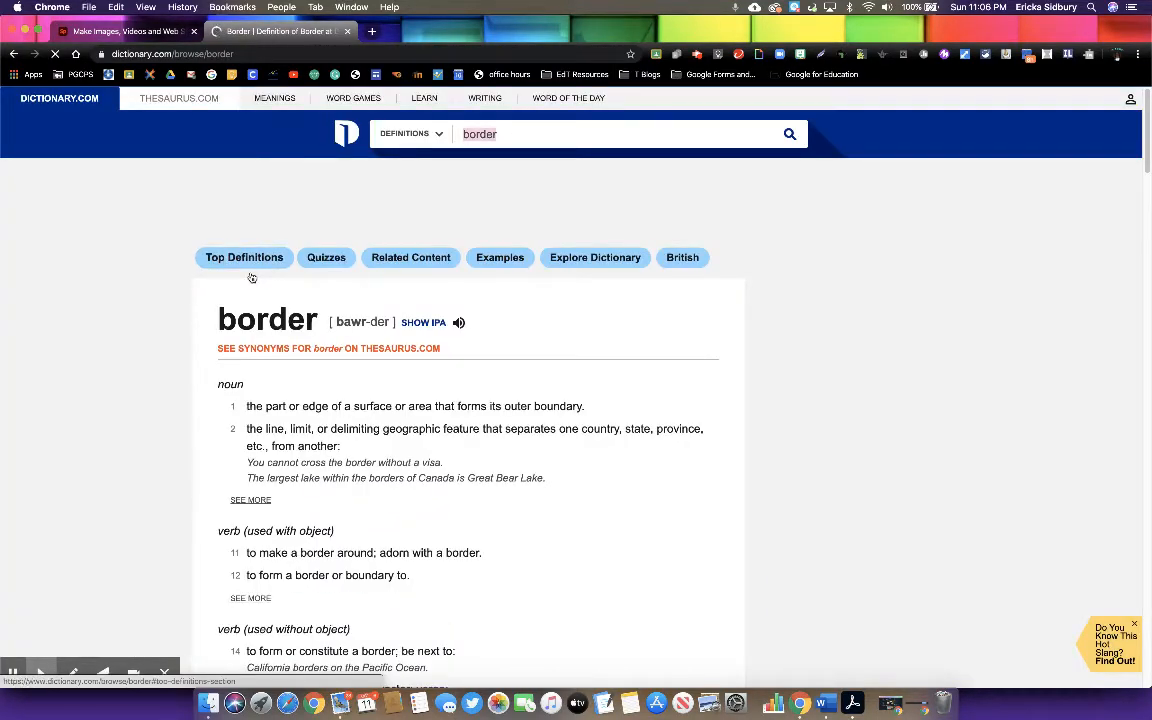
Step: Review the definitions of border on Dictionary.com and try to select the first noun definition for copying
scroll(251, 277, "down", 3)
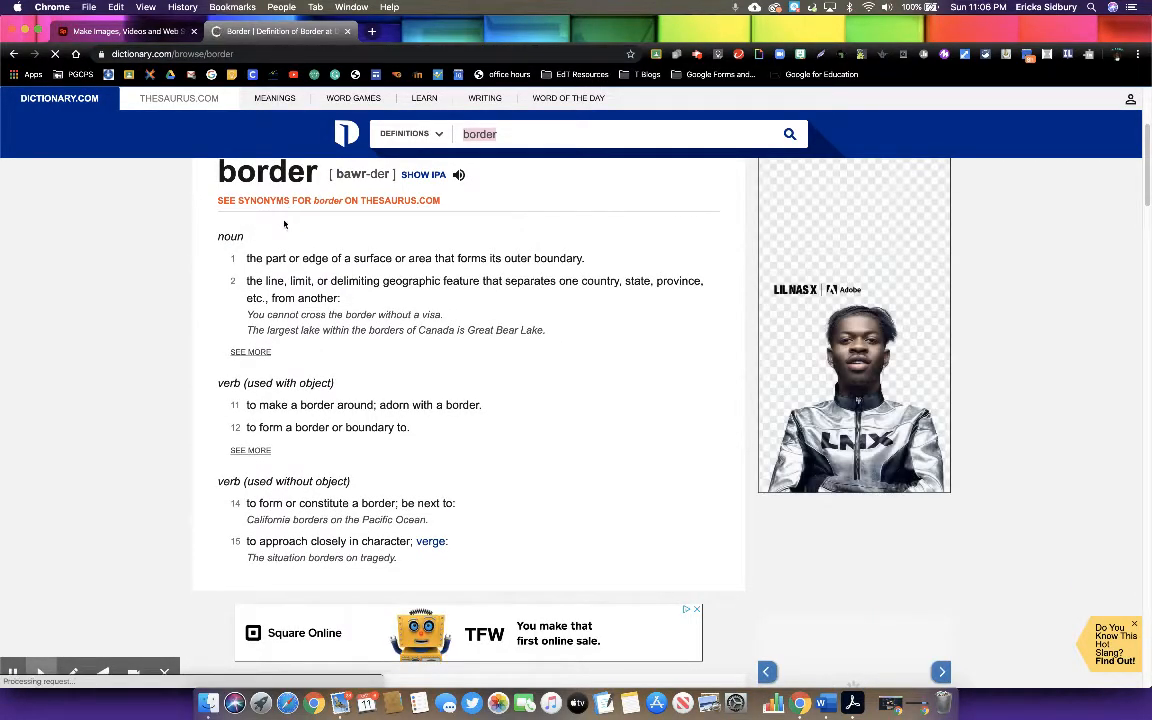
scroll(284, 224, "up", 3)
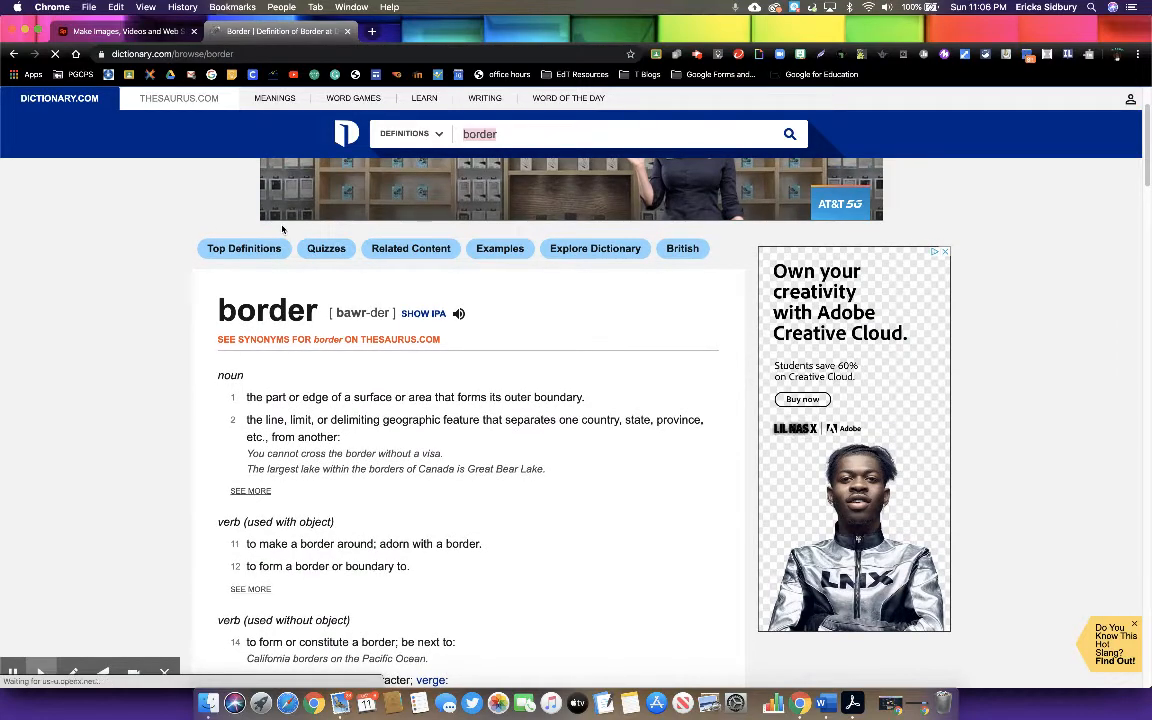
scroll(282, 230, "down", 2)
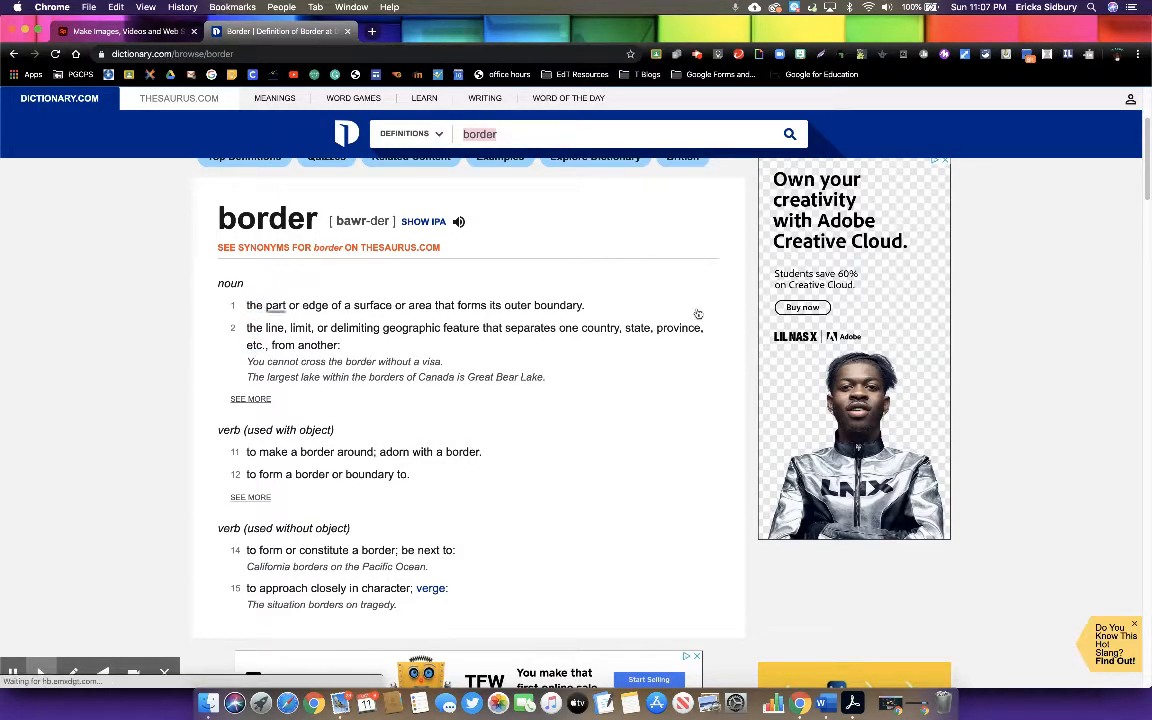
left_click_drag(586, 308, 249, 306)
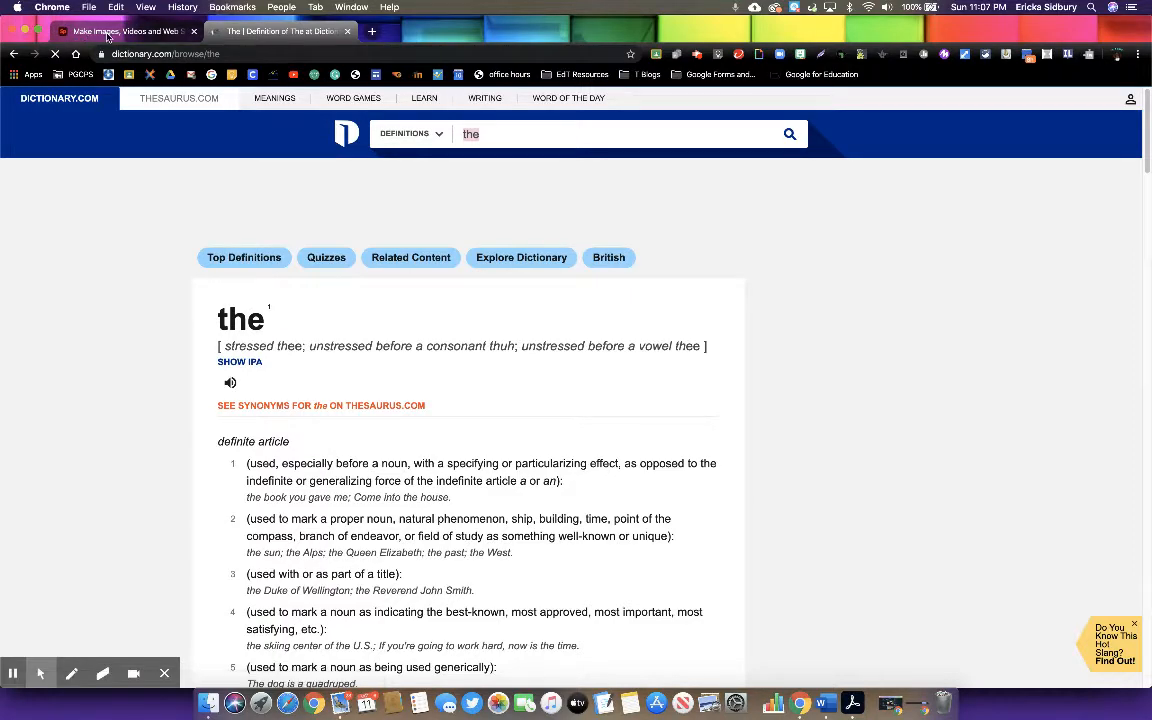
Step: Switch back to the Adobe Spark post and start a new text block from scratch
left_click(108, 34)
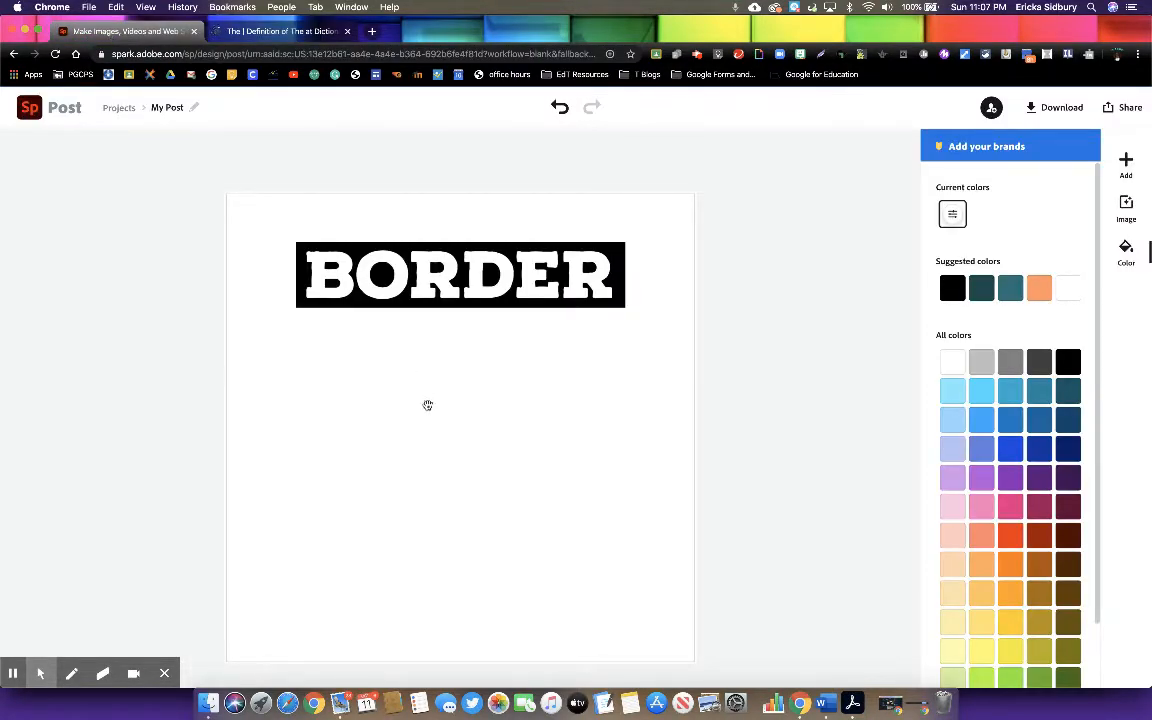
left_click(1126, 163)
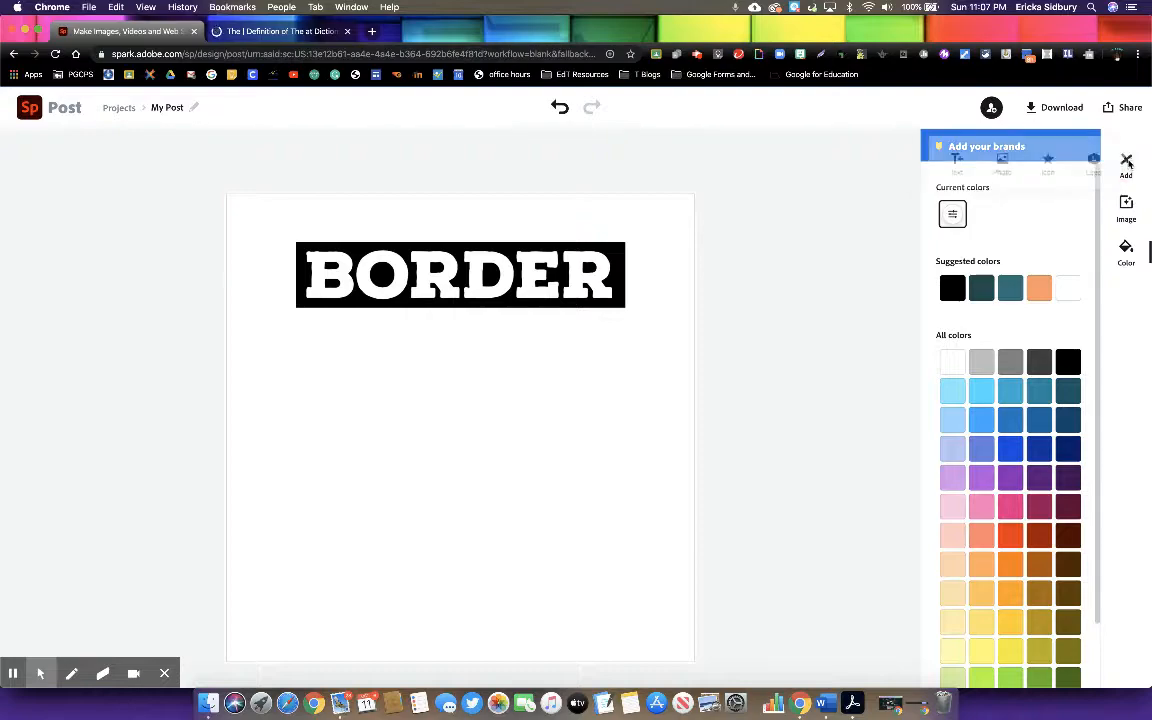
left_click(941, 161)
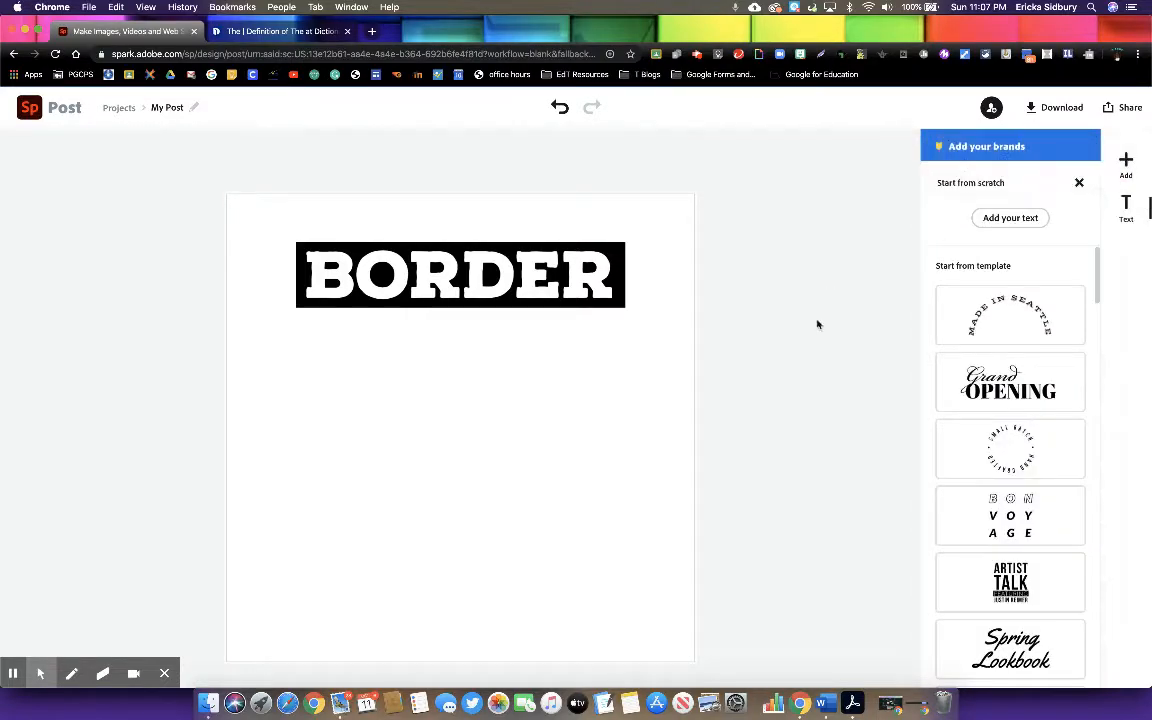
left_click(1008, 219)
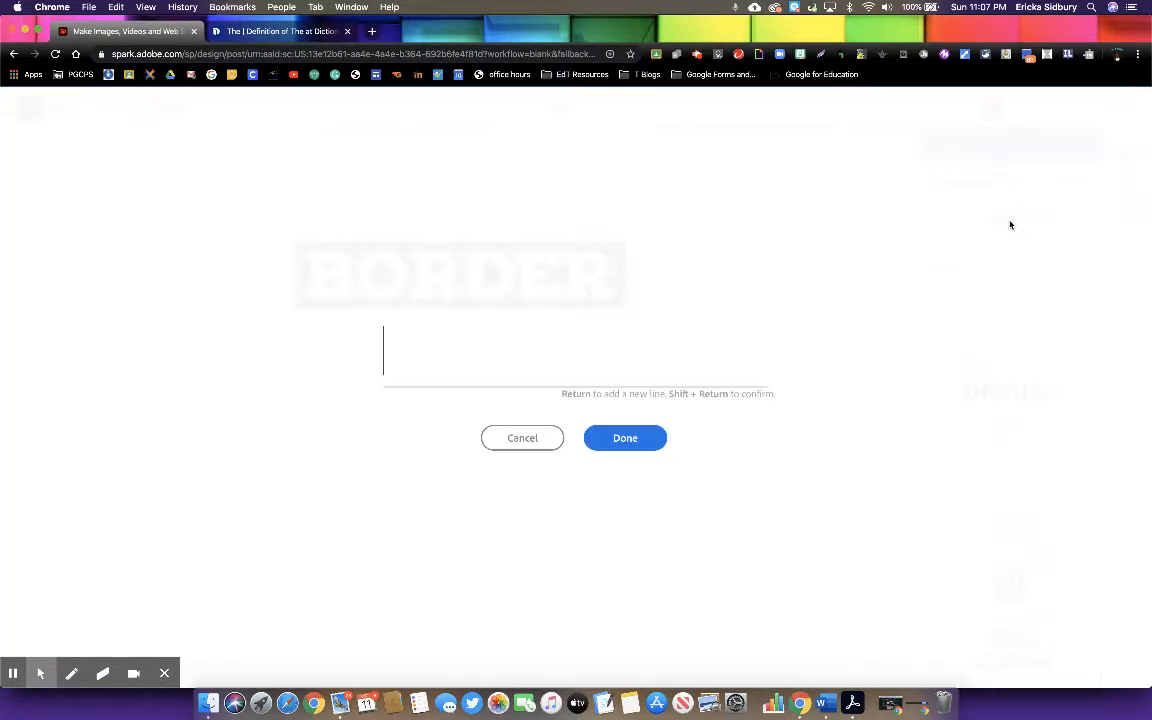
type("• How to create a graphic in Adobe Spark  cleaned by Adblock for Youtube™ Share How to Use Adobe Spark - Beginner's Tutorial")
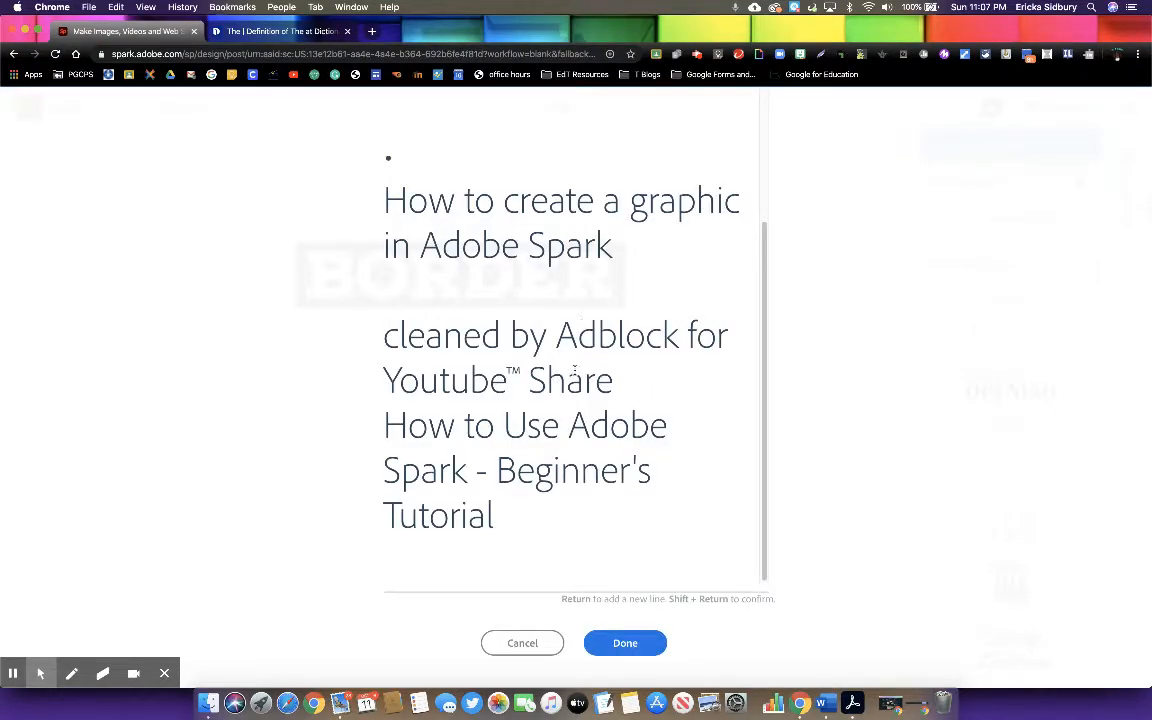
left_click_drag(522, 515, 405, 80)
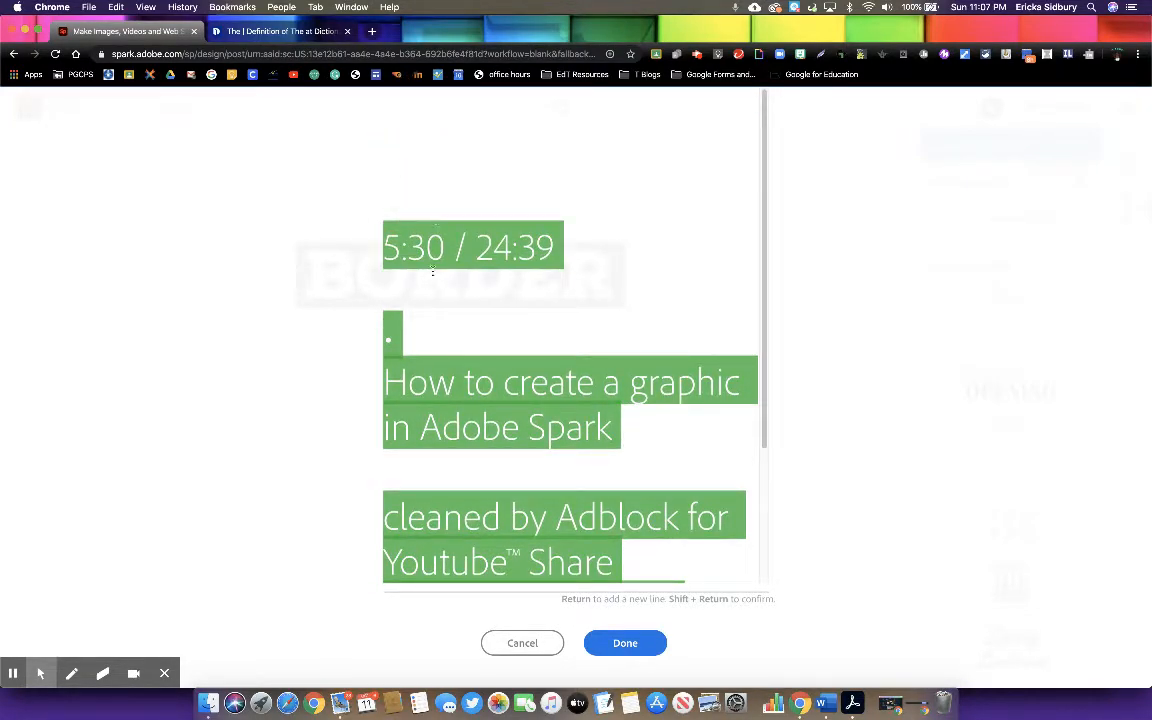
key("BackSpace")
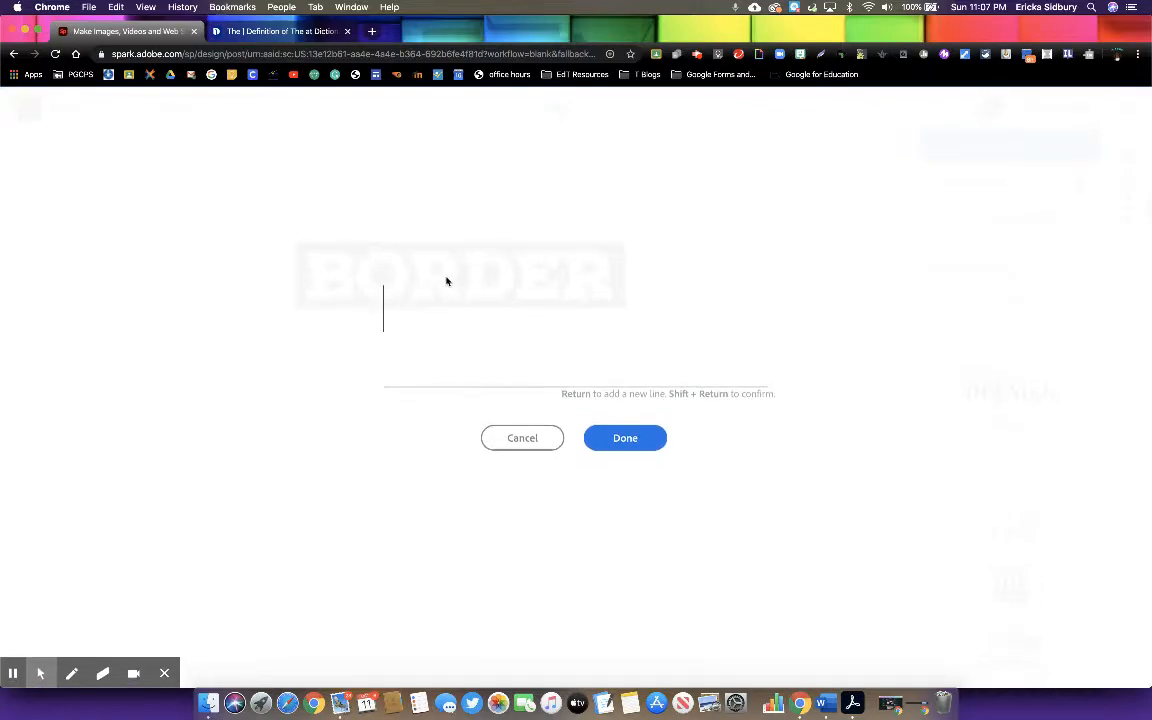
Step: Return to the Dictionary.com entry for border and copy its first noun definition, "the part or edge of a surface or area that forms its outer boundary."
left_click(256, 33)
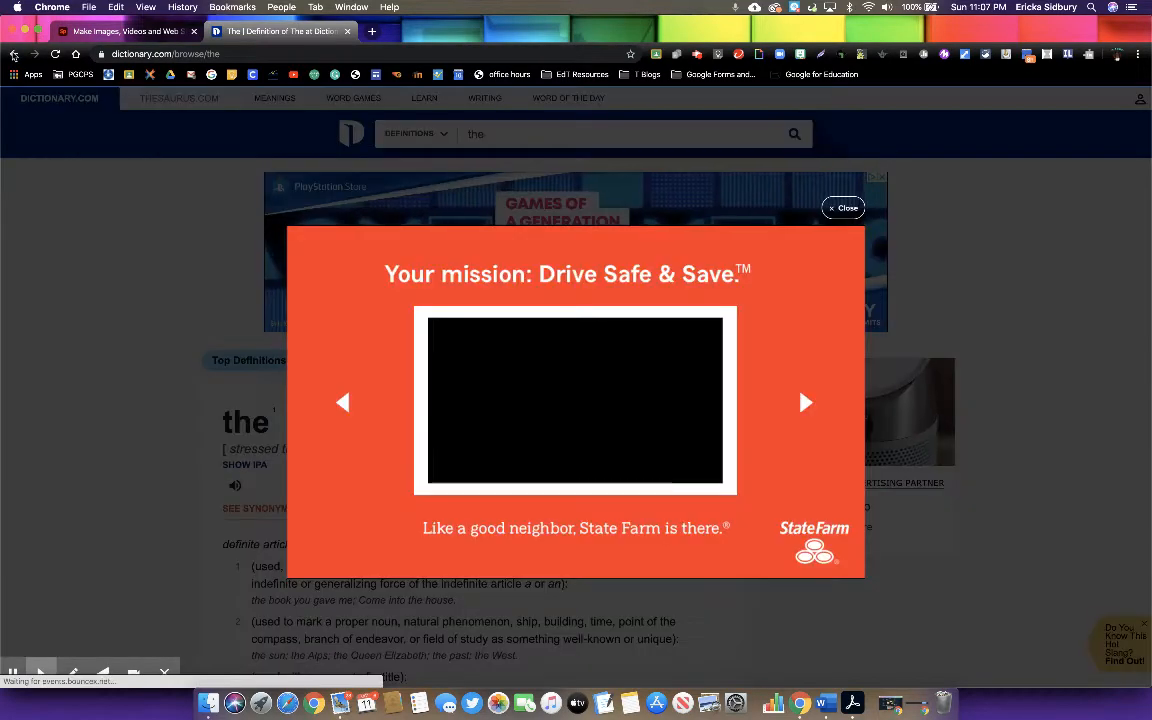
left_click(13, 53)
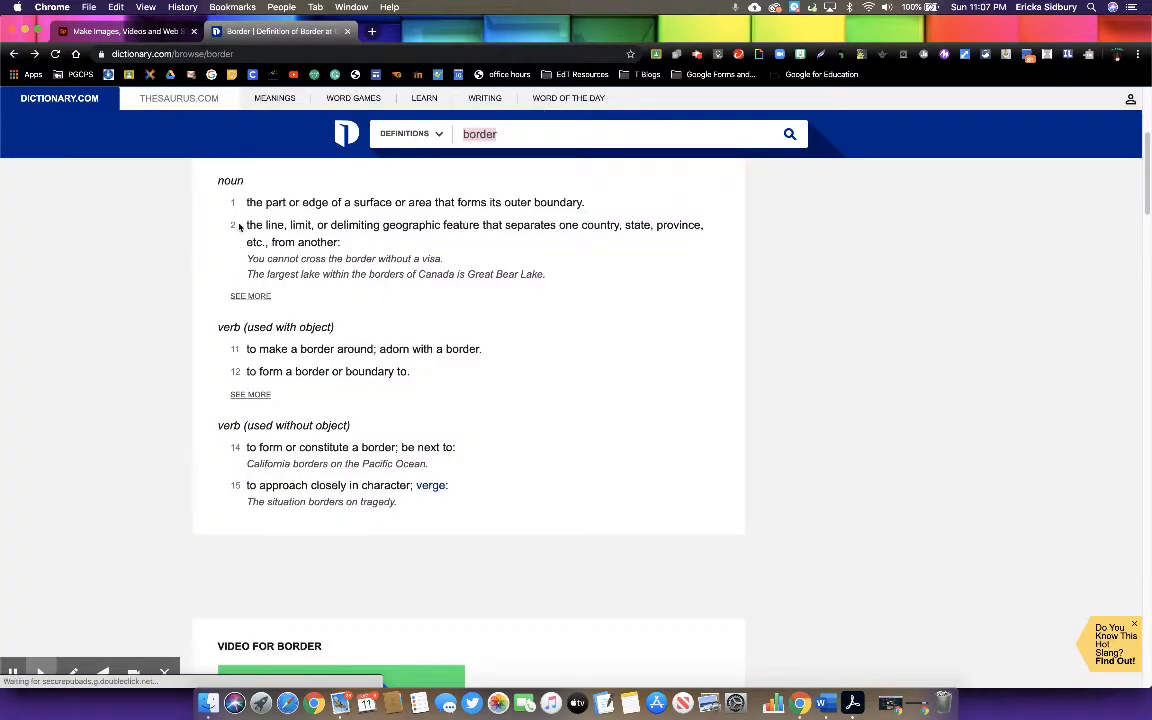
left_click_drag(249, 200, 586, 202)
key("super+c")
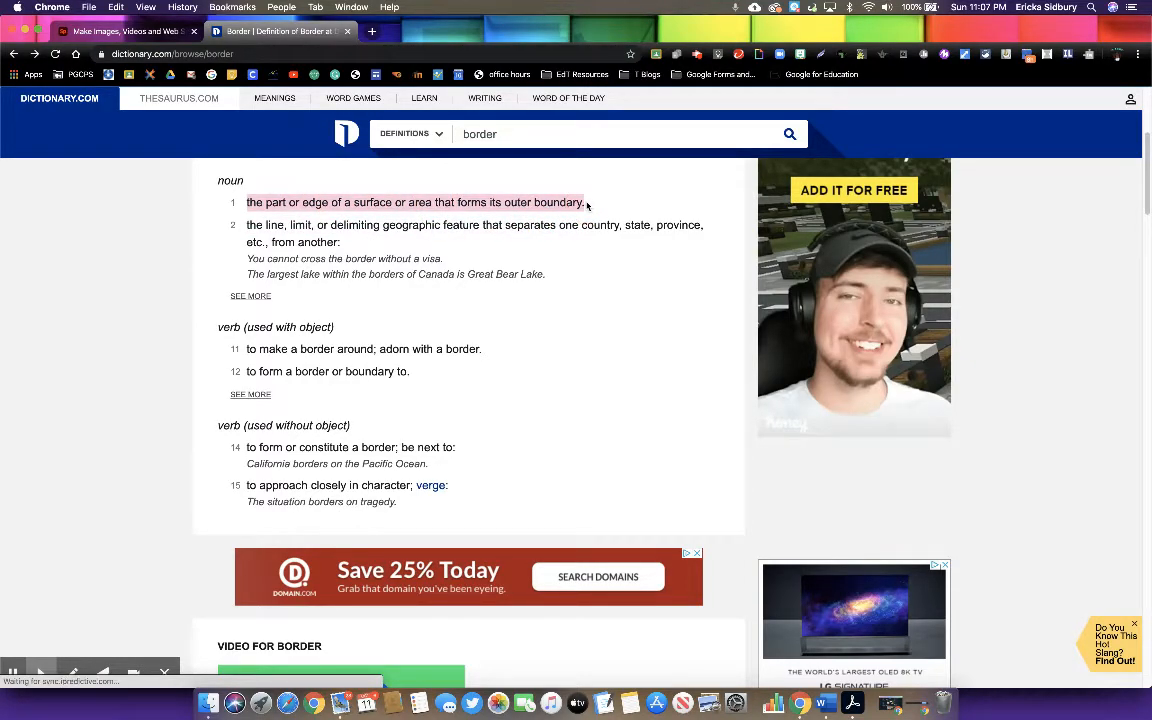
Step: Paste the copied definition into the open text block of the Adobe Spark post and place it on the canvas
left_click(68, 31)
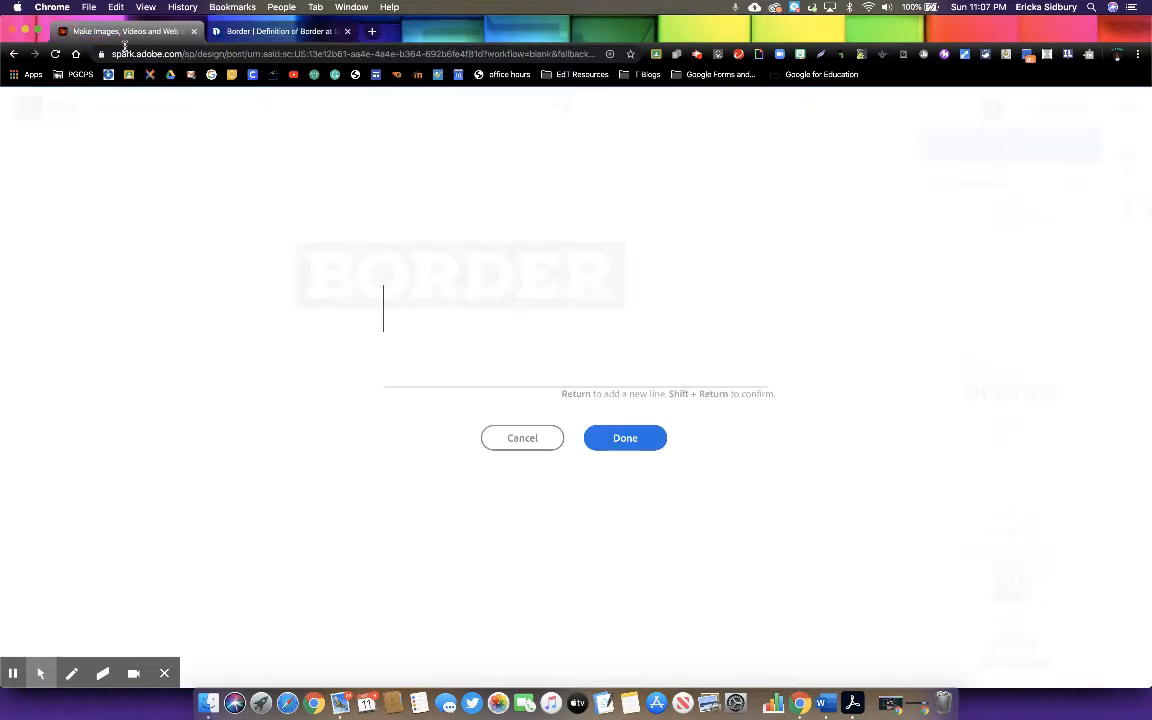
key("super+v")
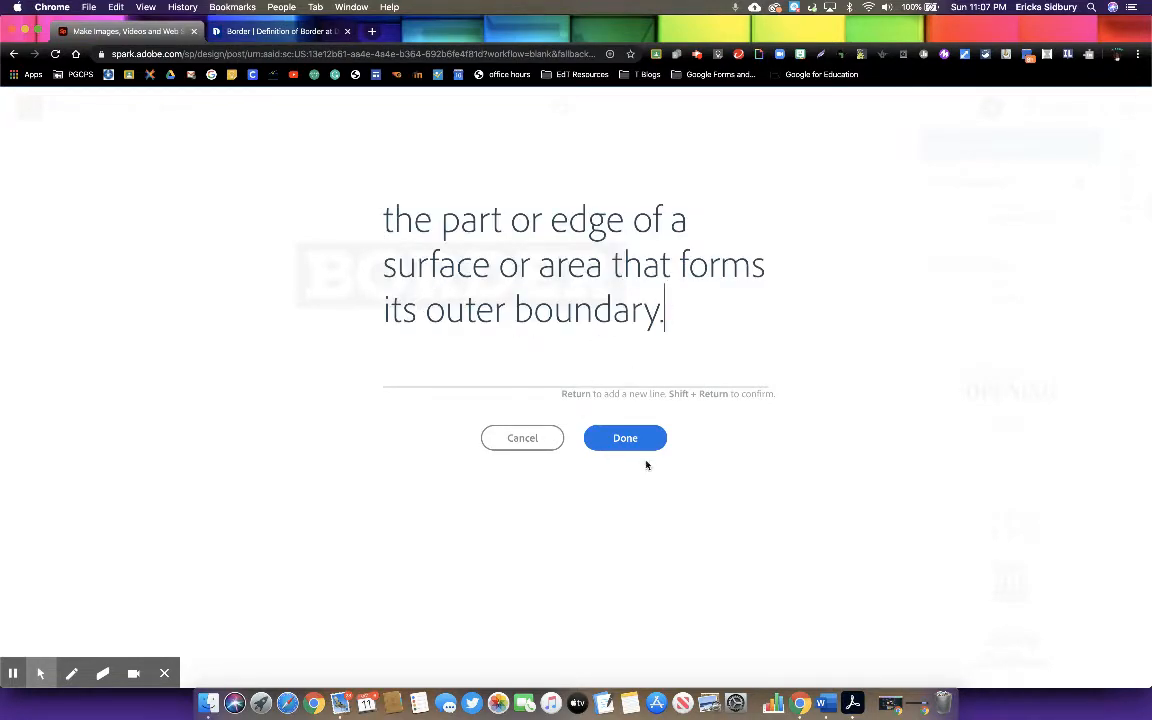
left_click(625, 438)
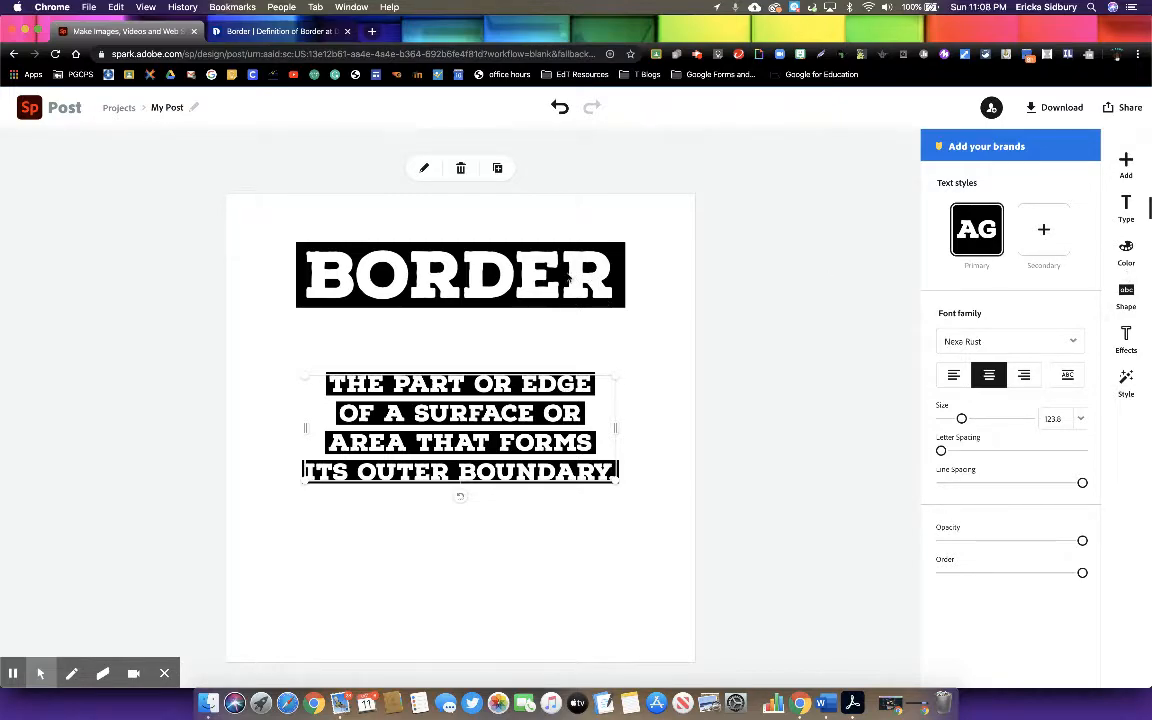
left_click(512, 255)
left_click(466, 449)
left_click(591, 259)
left_click(552, 431)
left_click(502, 266)
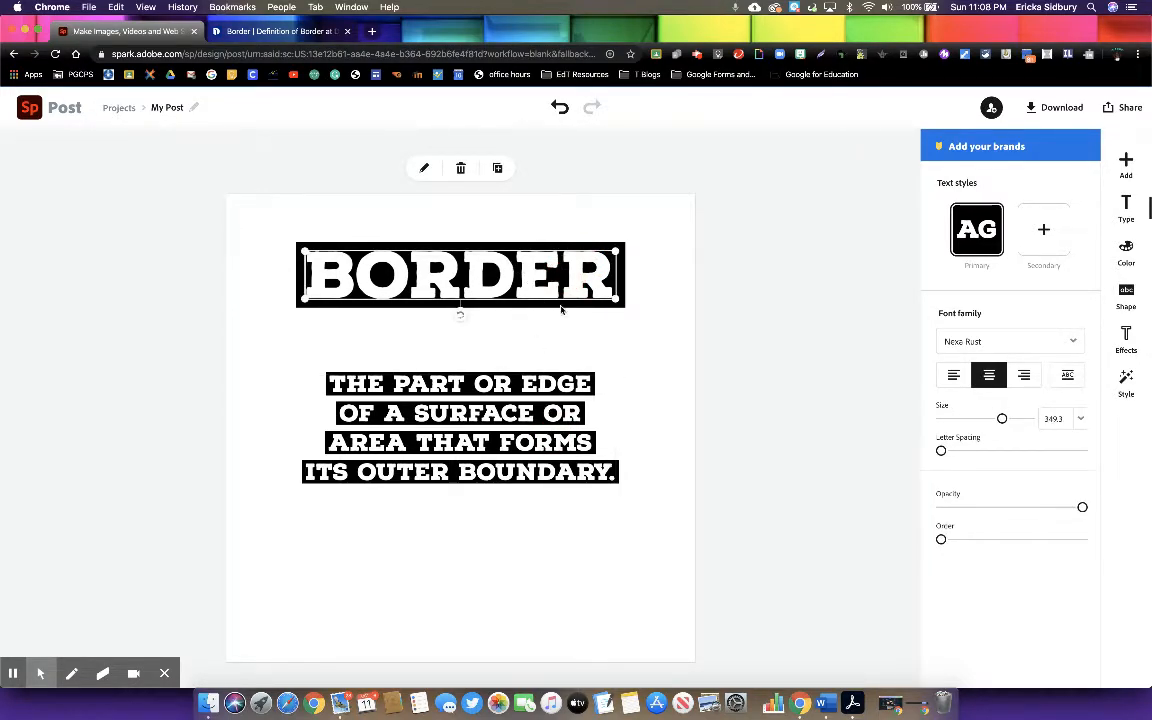
Step: Add a text block reading "part of speech: noun" to the post, checking the part of speech against the Dictionary.com entry
left_click(486, 566)
left_click(1126, 163)
left_click(940, 168)
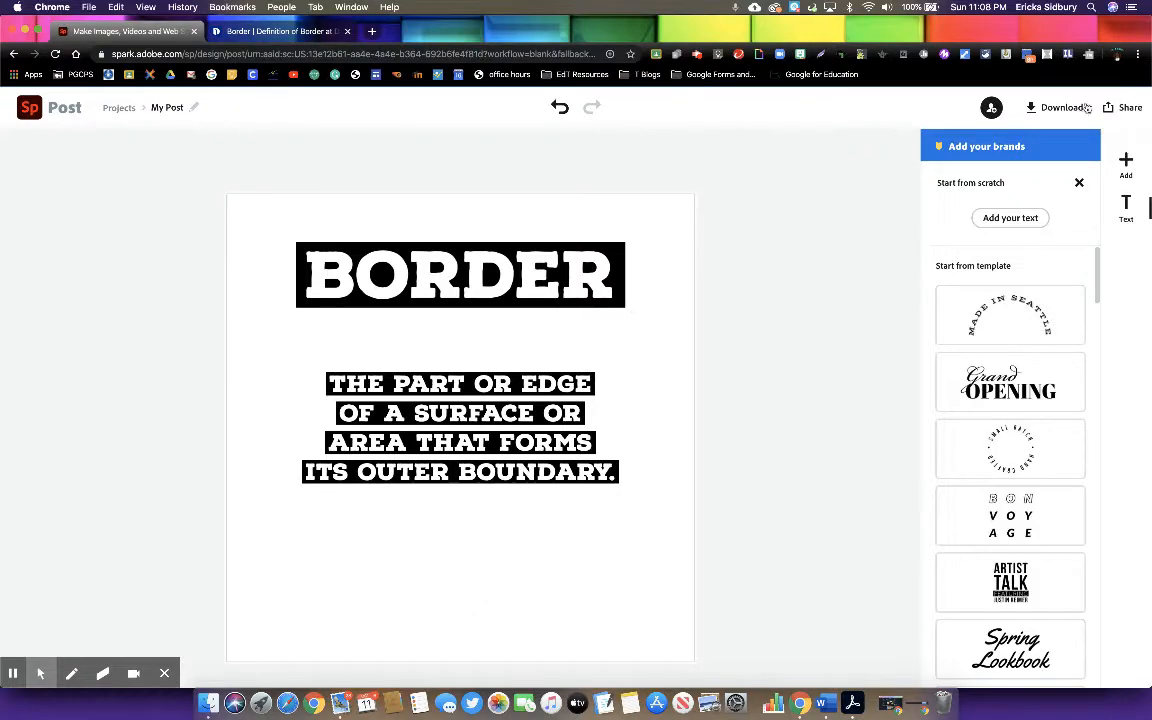
left_click(1011, 219)
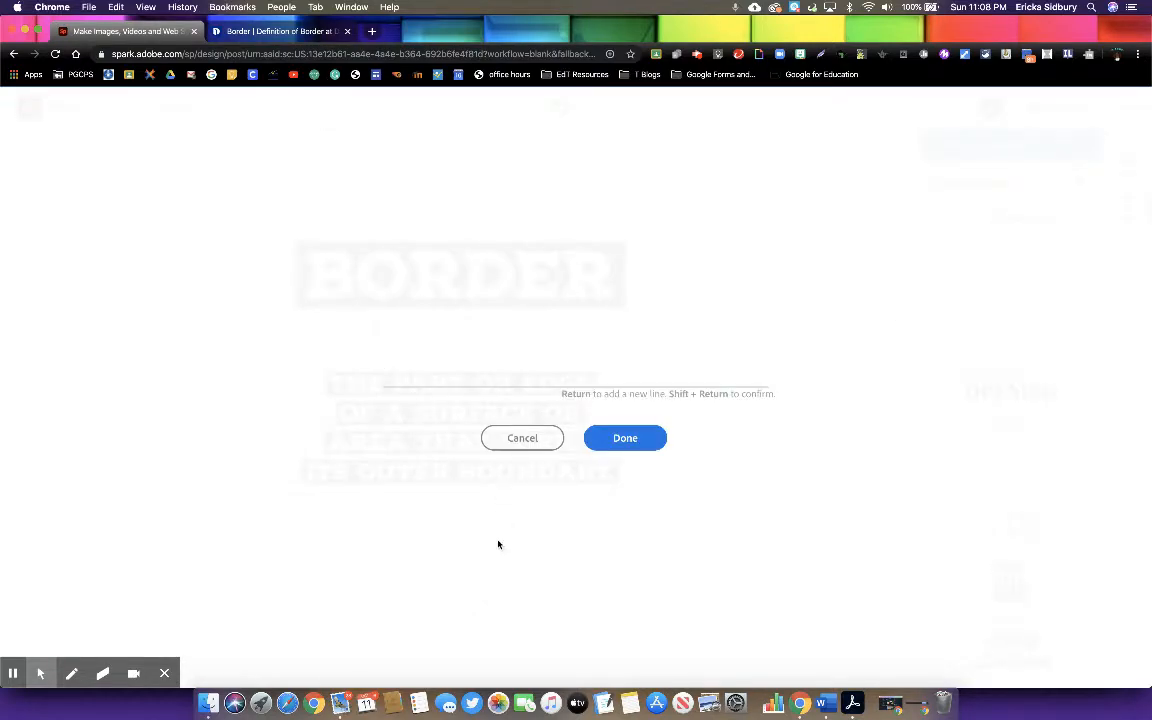
type("part of speech")
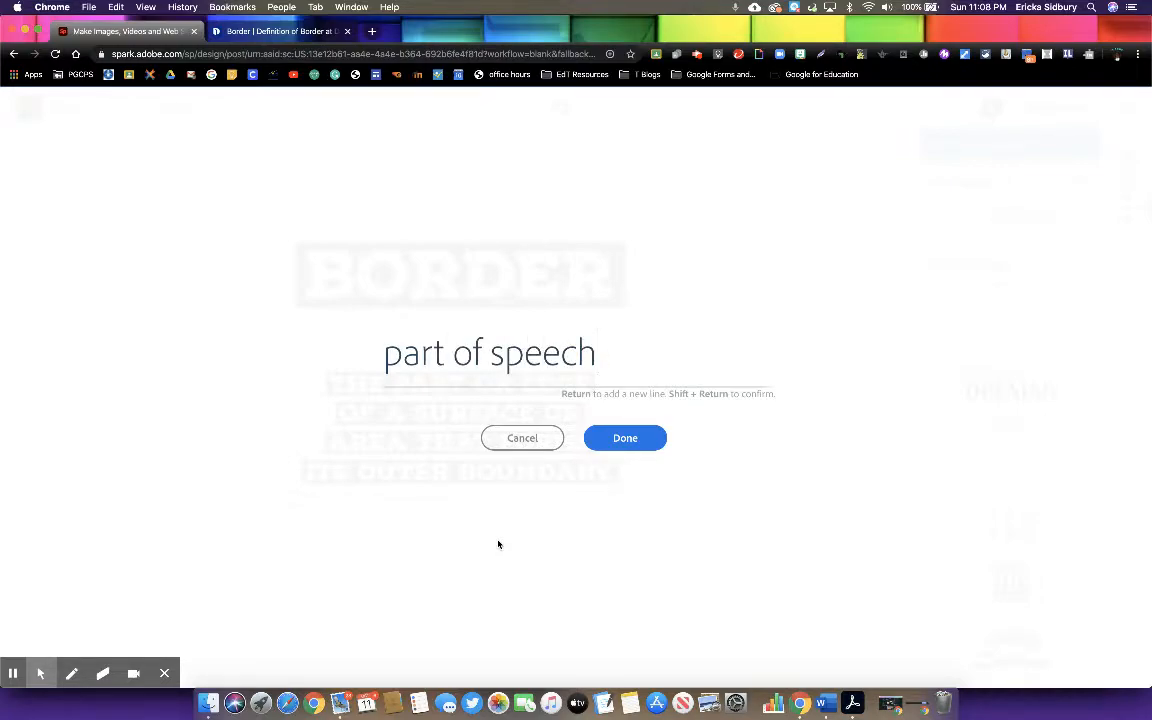
type(": noun")
left_click(268, 31)
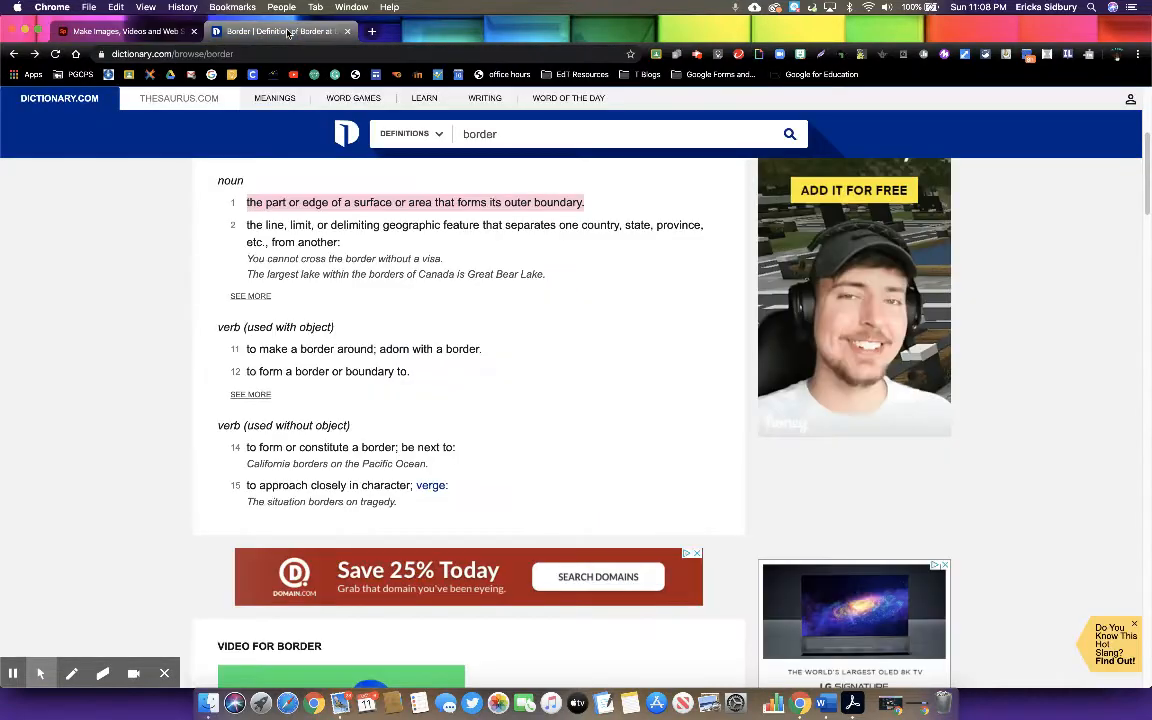
scroll(170, 390, "up", 3)
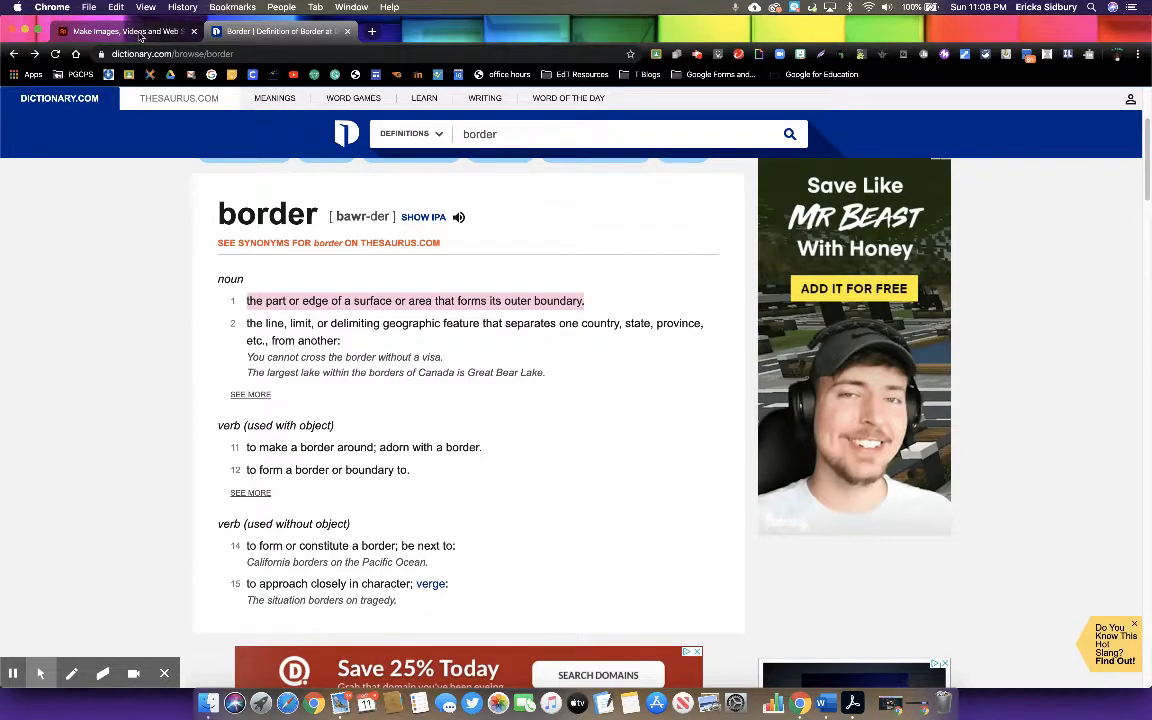
left_click(188, 31)
left_click(636, 436)
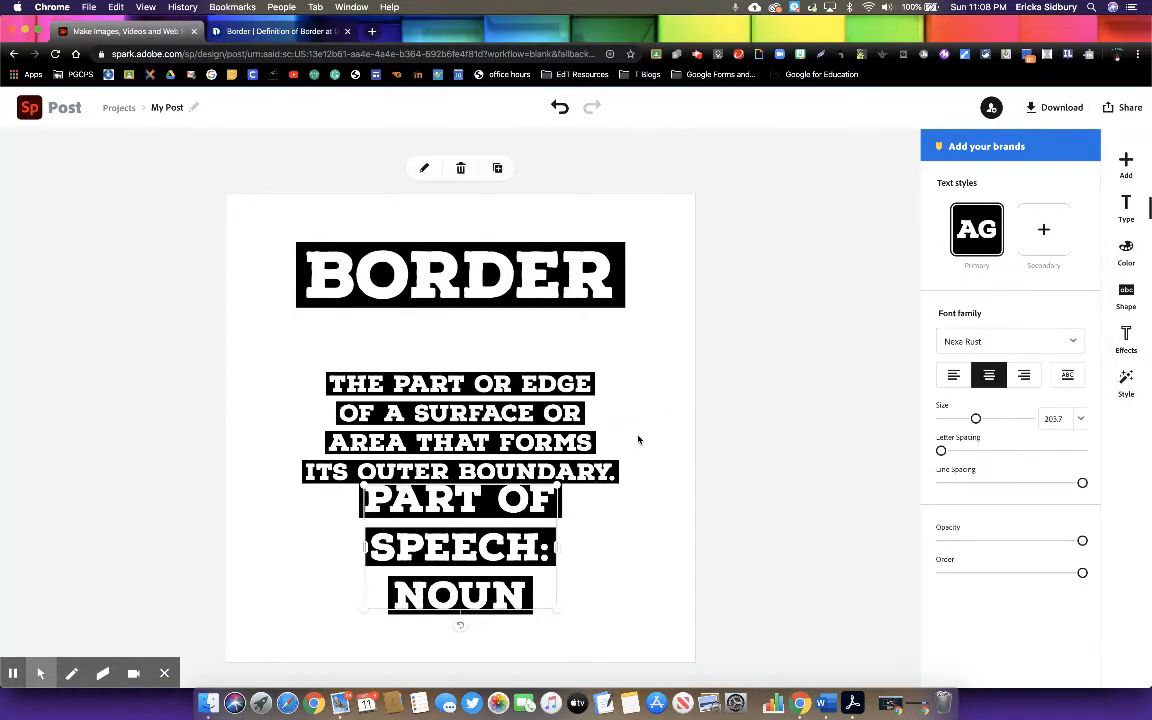
Step: Move the definition close beneath the BORDER title and place the part-of-speech text directly below the definition
left_click_drag(503, 515, 505, 545)
left_click_drag(463, 411, 457, 364)
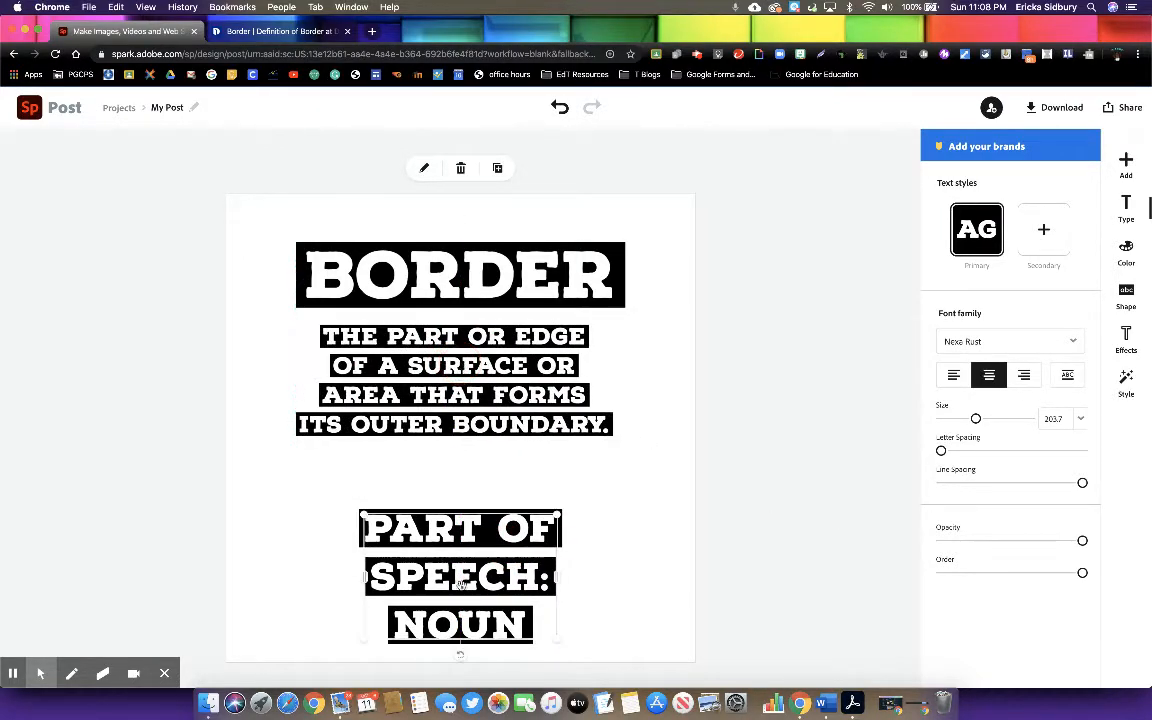
left_click_drag(460, 583, 461, 529)
left_click(478, 635)
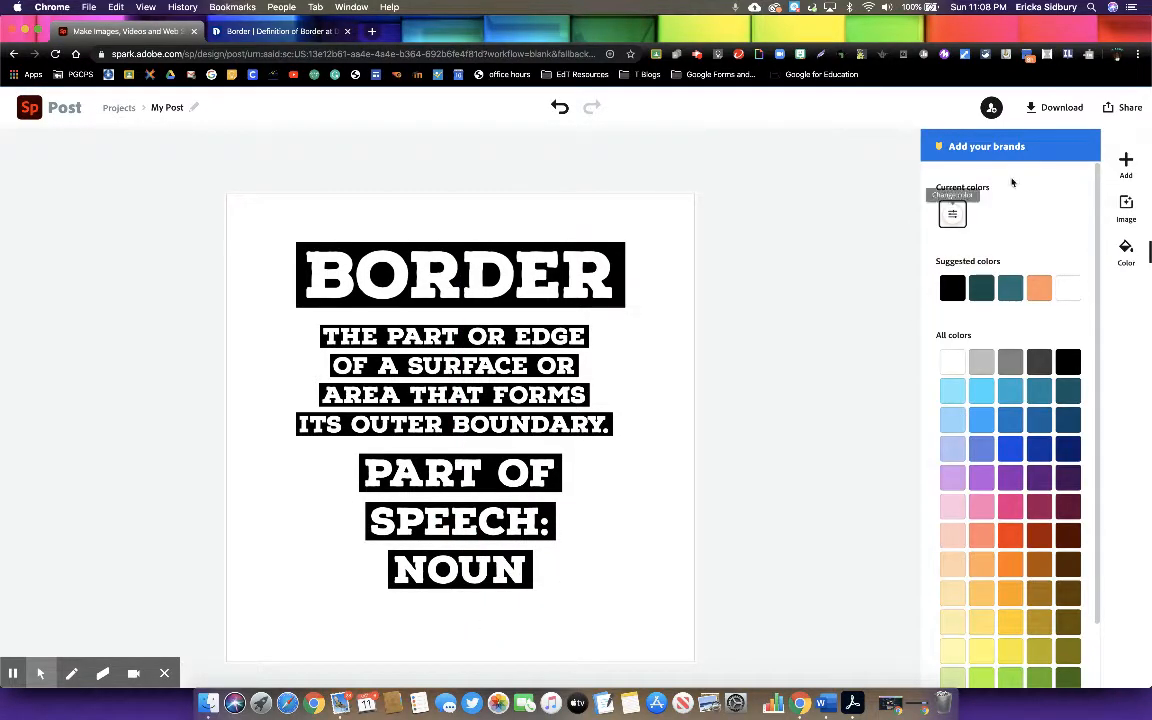
Step: Switch to the Dictionary.com entry for border and open its synonyms on Thesaurus.com
left_click(1125, 163)
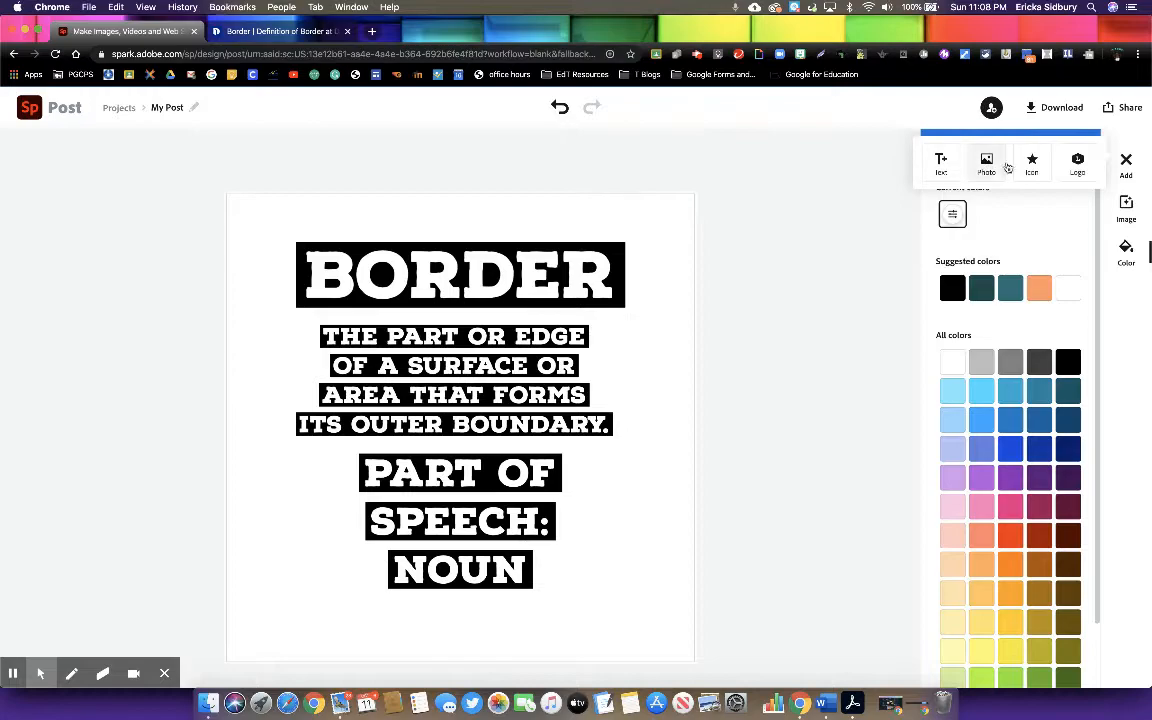
left_click(241, 38)
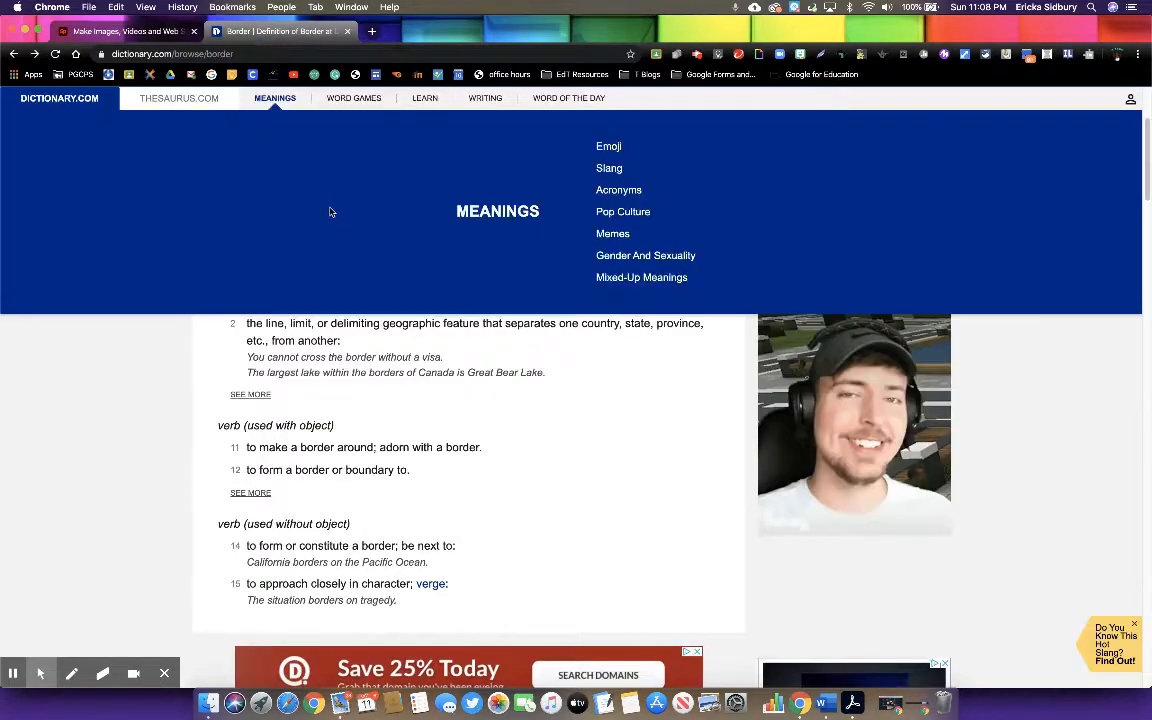
scroll(275, 540, "down", 4)
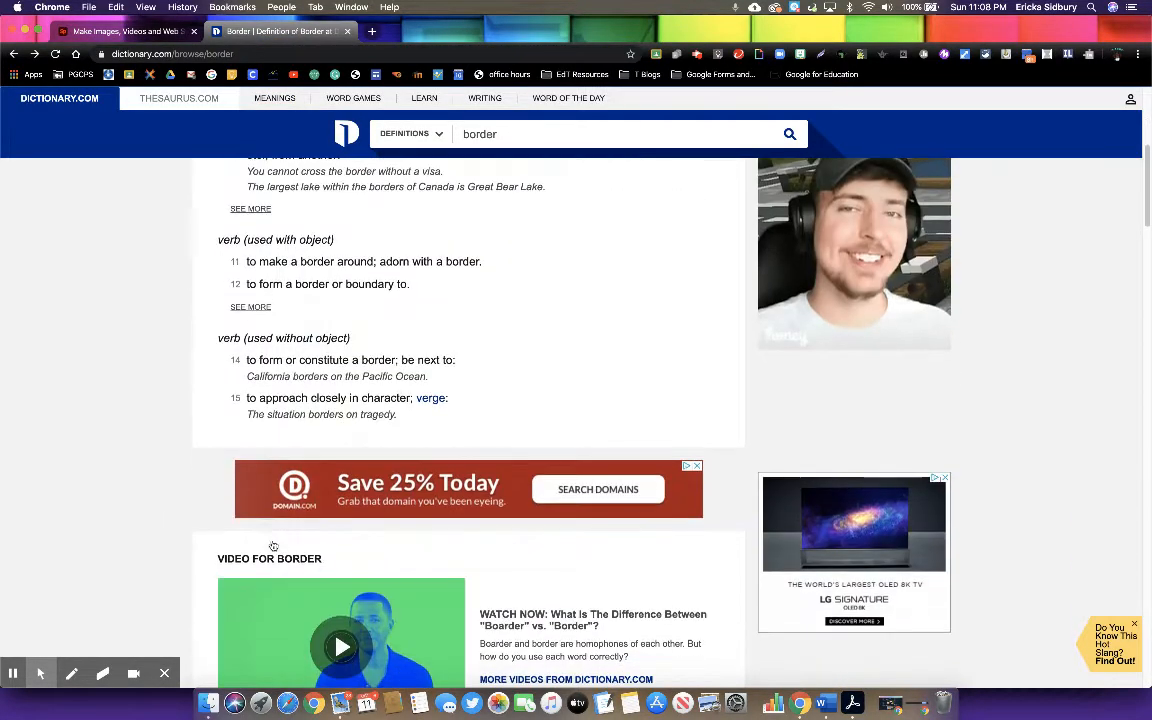
scroll(272, 545, "up", 3)
scroll(272, 545, "up", 3)
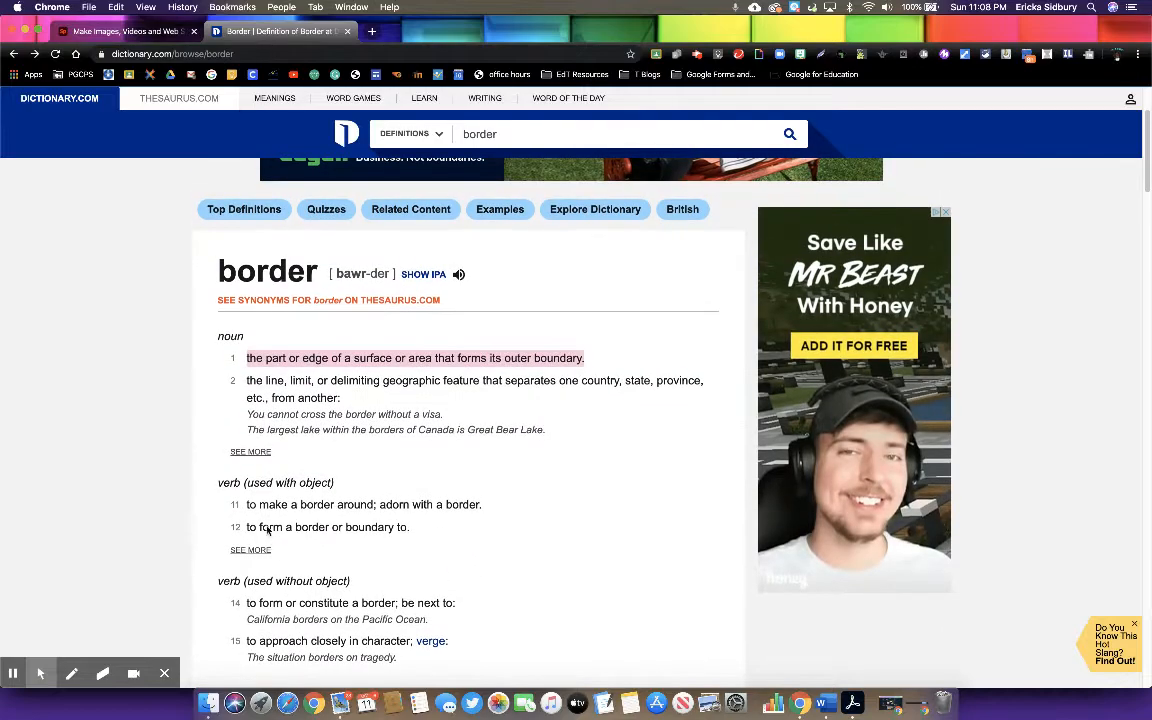
left_click(265, 302)
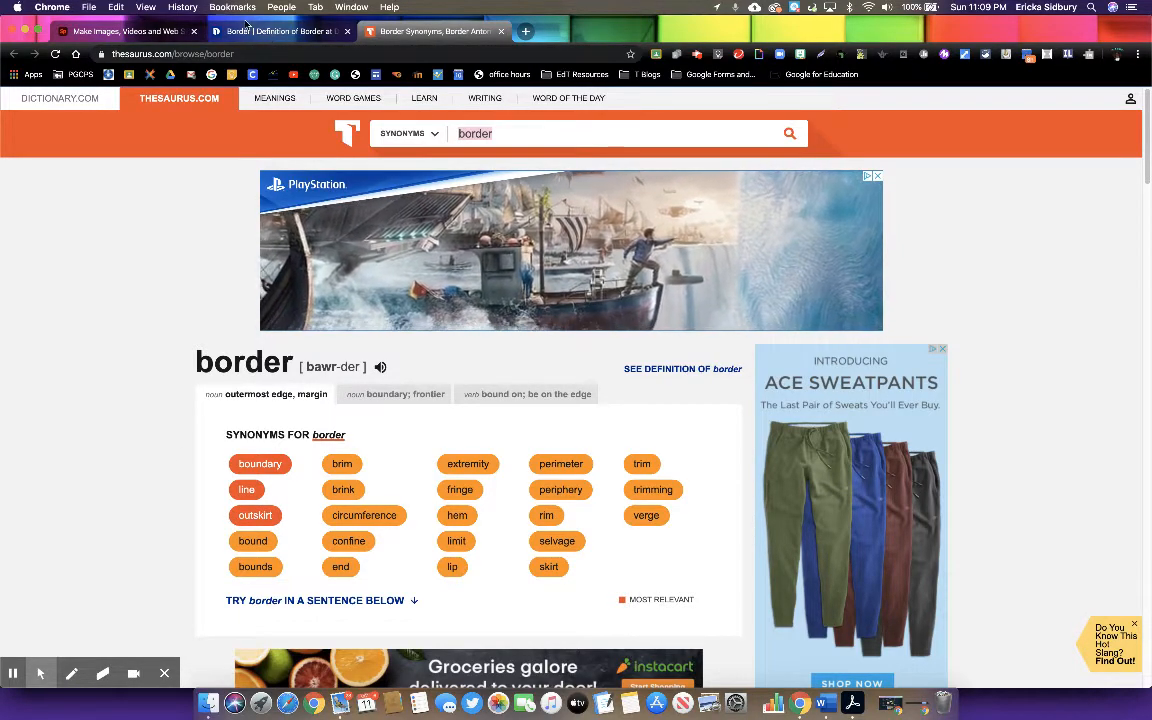
Step: Switch back to the Adobe Spark post and write a new text block listing the synonyms boundary, link and outskirt after "synonym:"
left_click(132, 34)
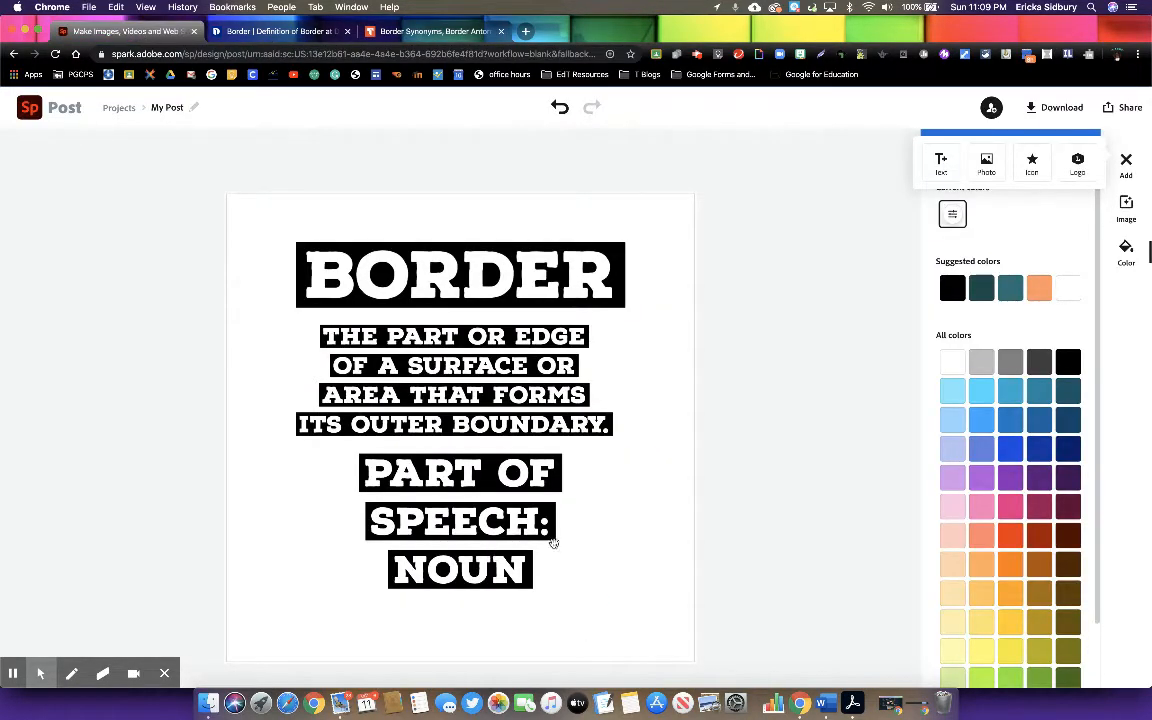
left_click(587, 592)
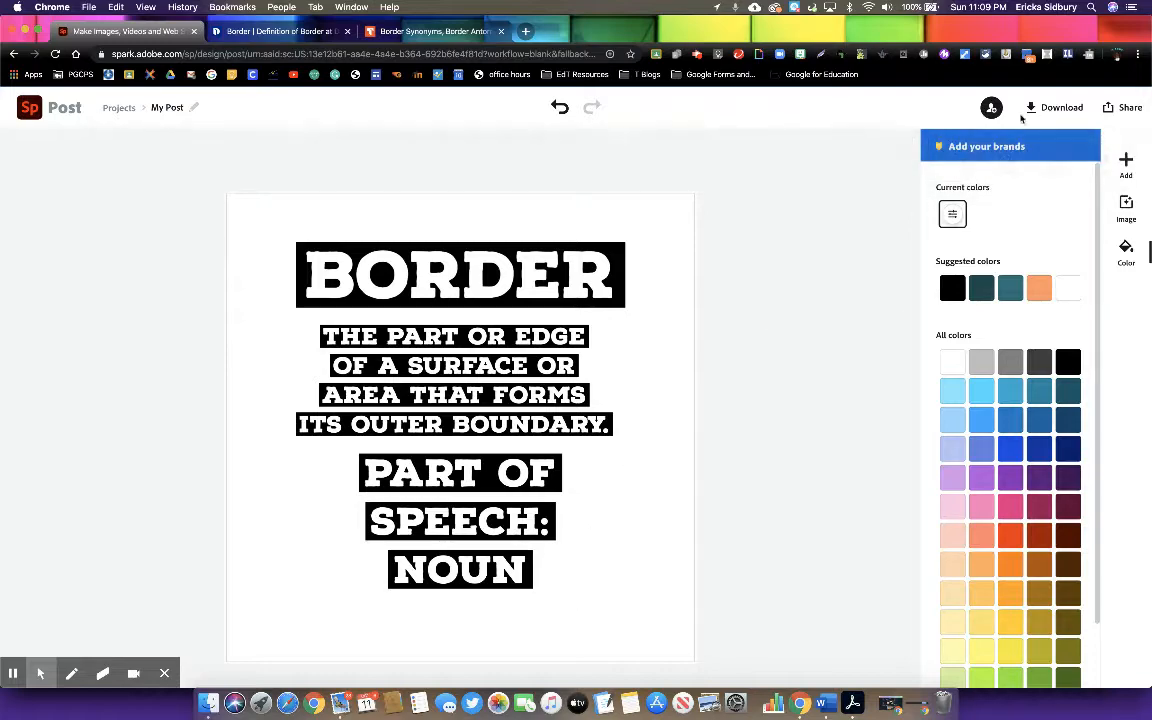
left_click(1125, 163)
left_click(940, 163)
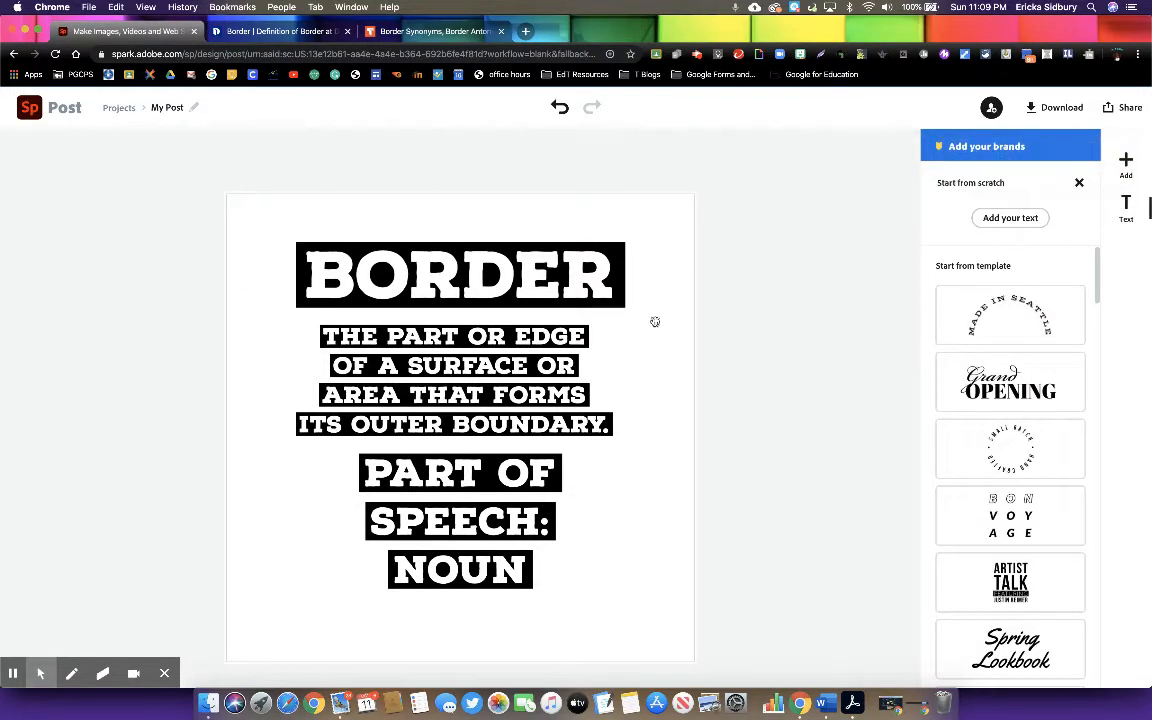
left_click(1010, 218)
type("synonym")
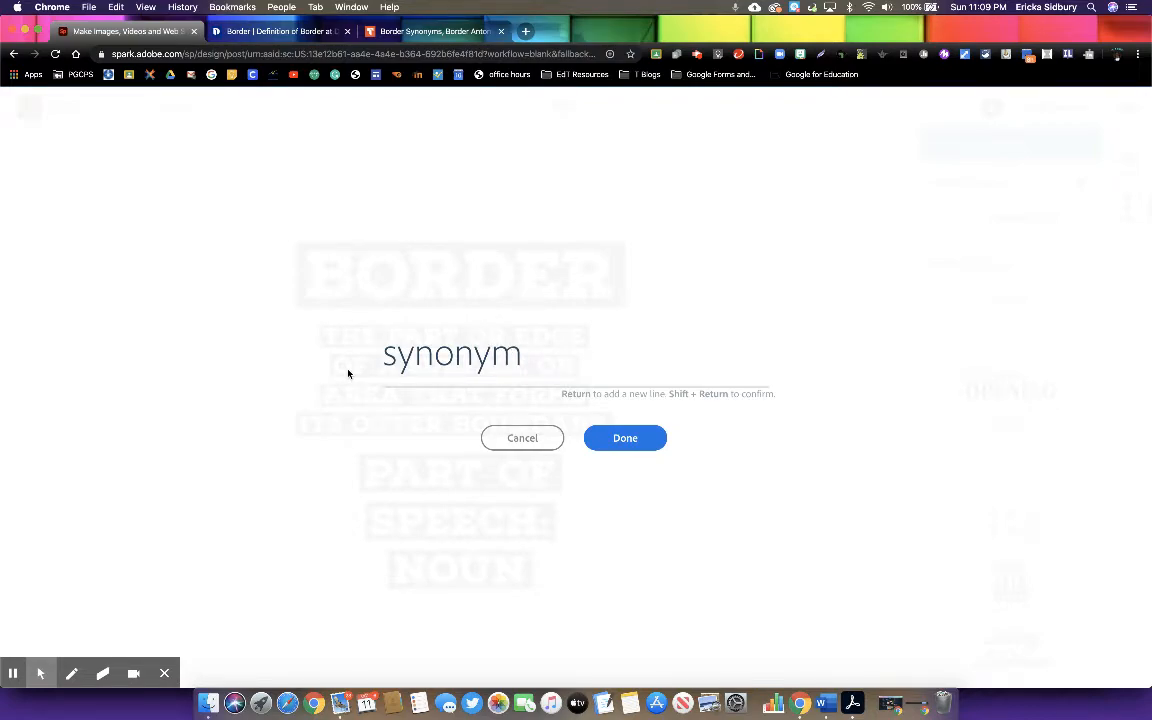
type(": boun")
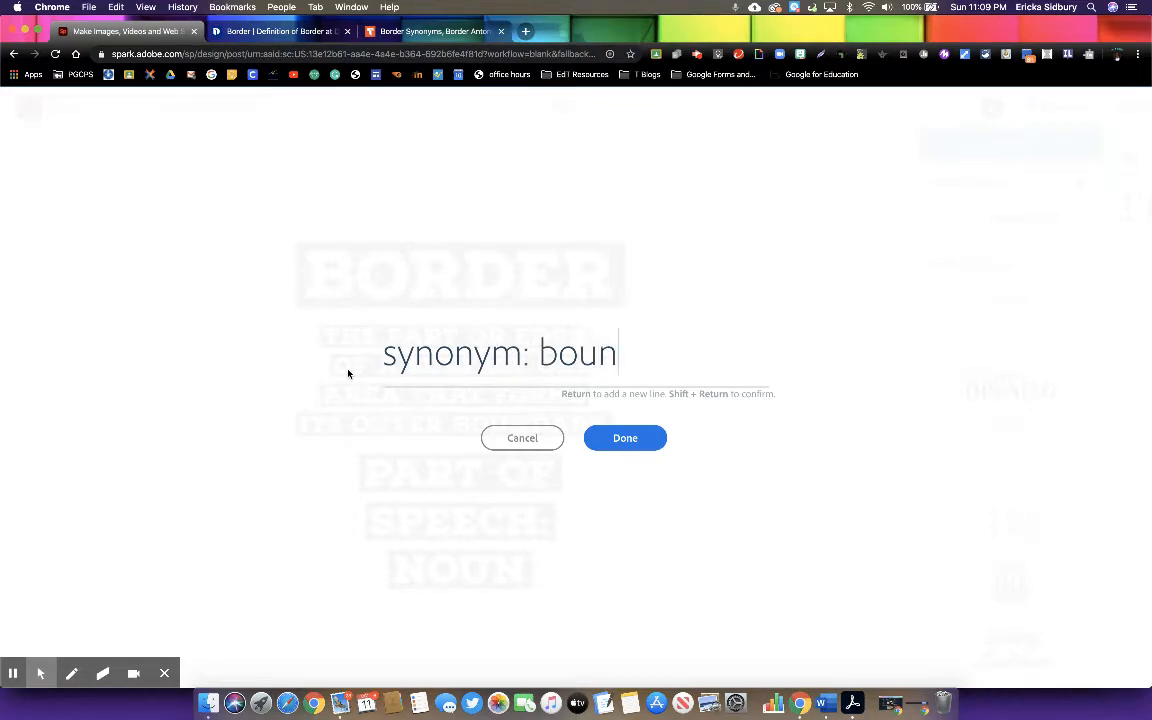
type("dry, link, ")
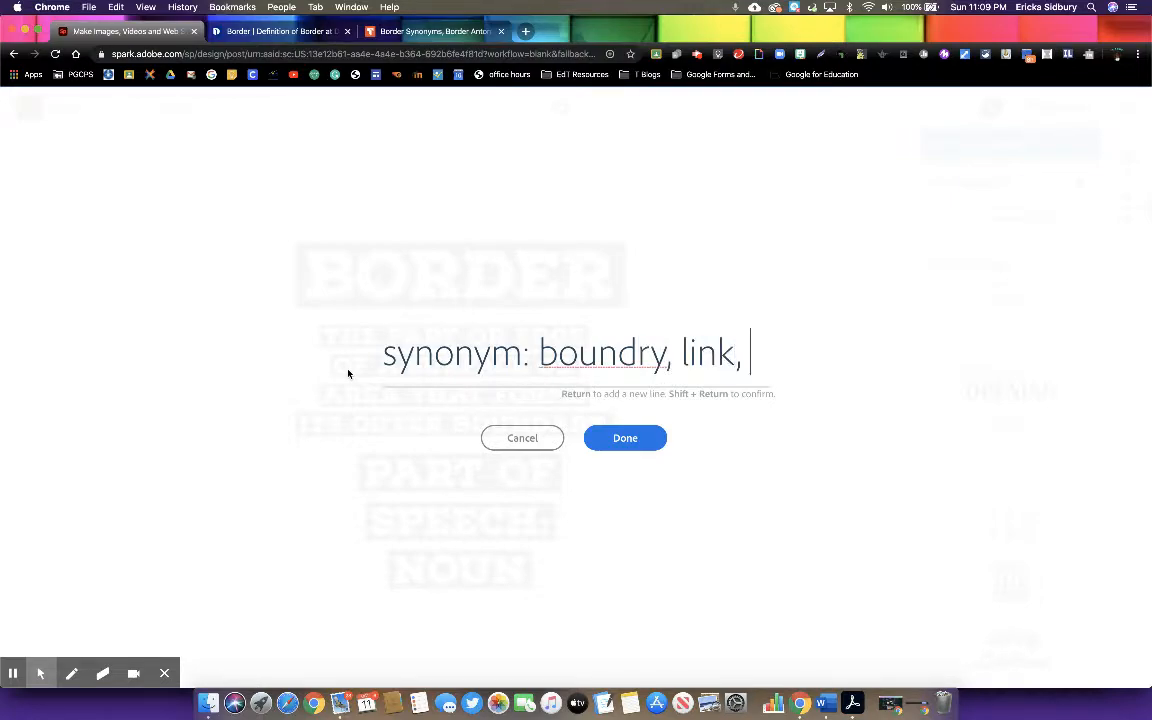
type("outsk")
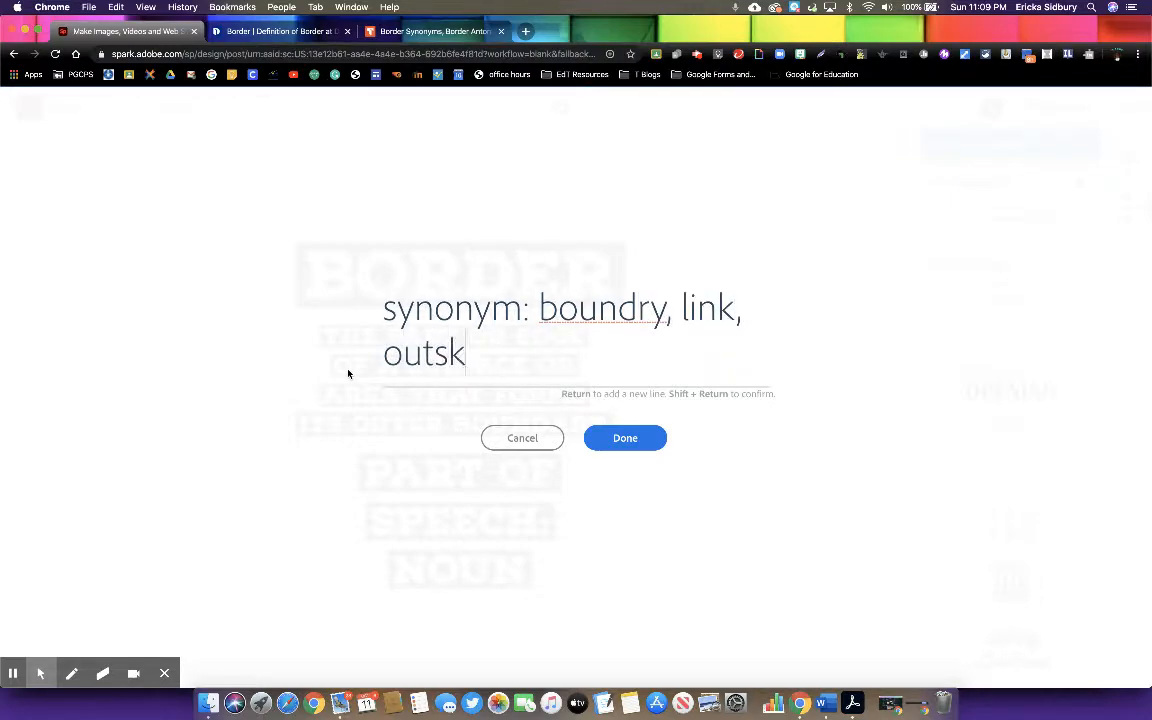
type("irt")
Step: Correct the misspelled "boundry" to "boundary" in the synonym text and place the text block on the canvas
right_click(601, 308)
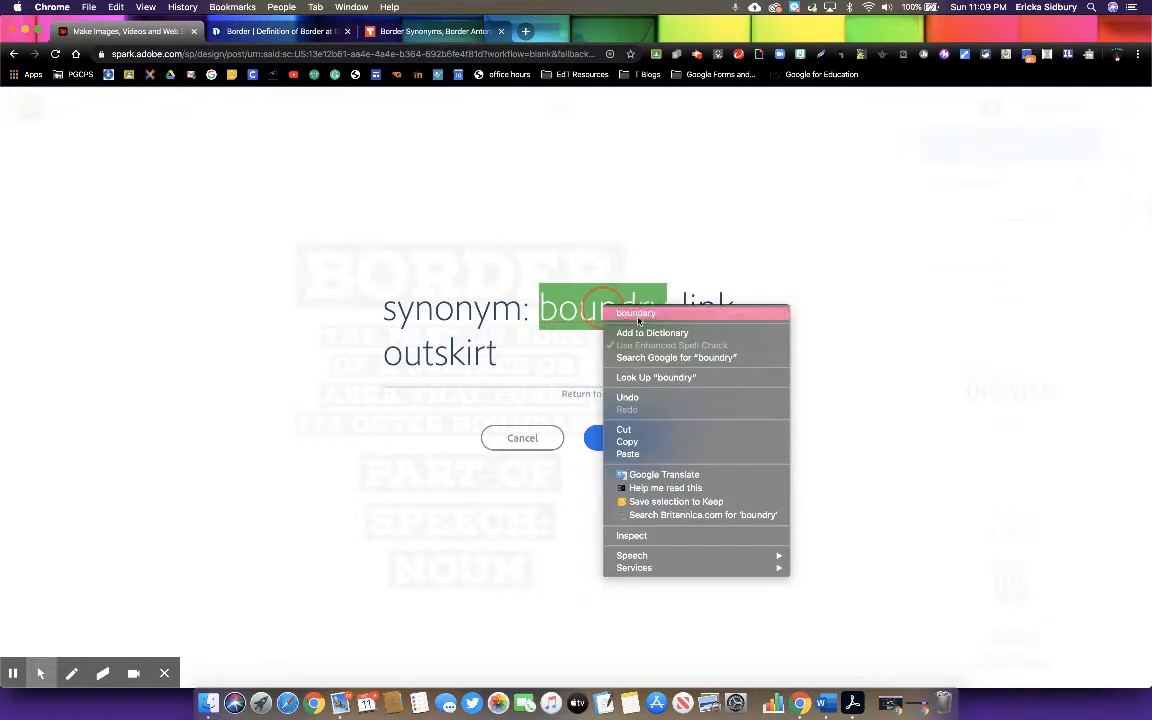
left_click(645, 311)
left_click(619, 444)
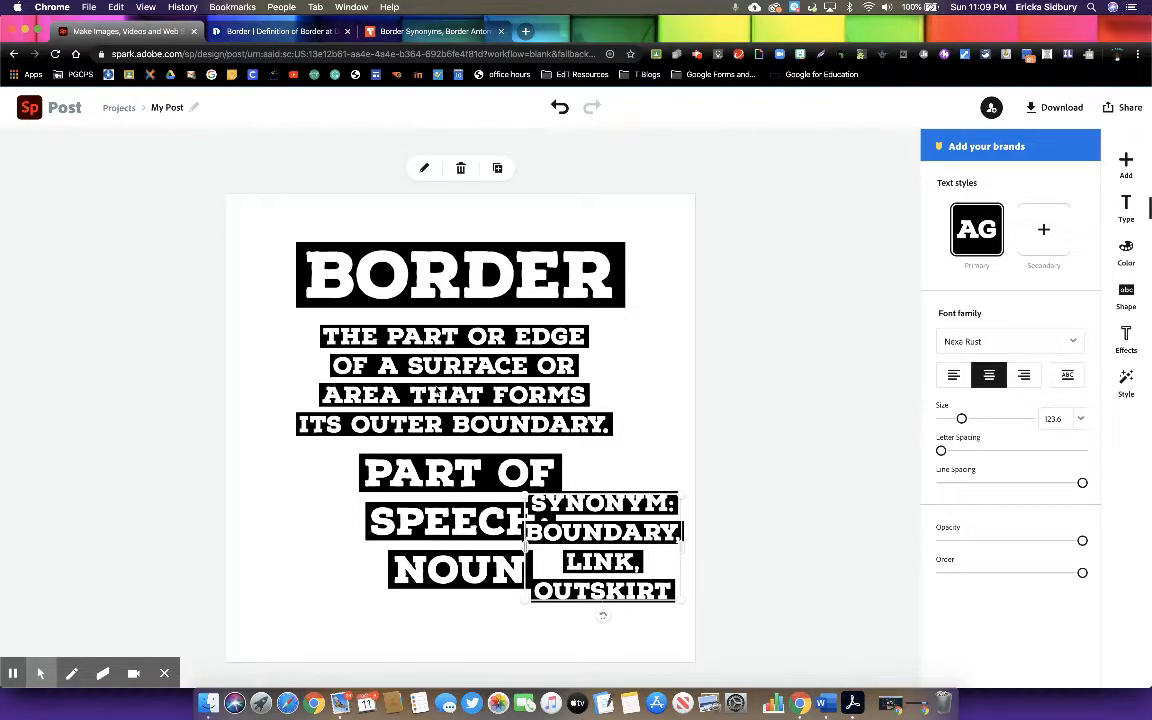
Step: Shrink the definition to size 87.4 on three lines and the part-of-speech text to size 113.6 on two lines
left_click(424, 373)
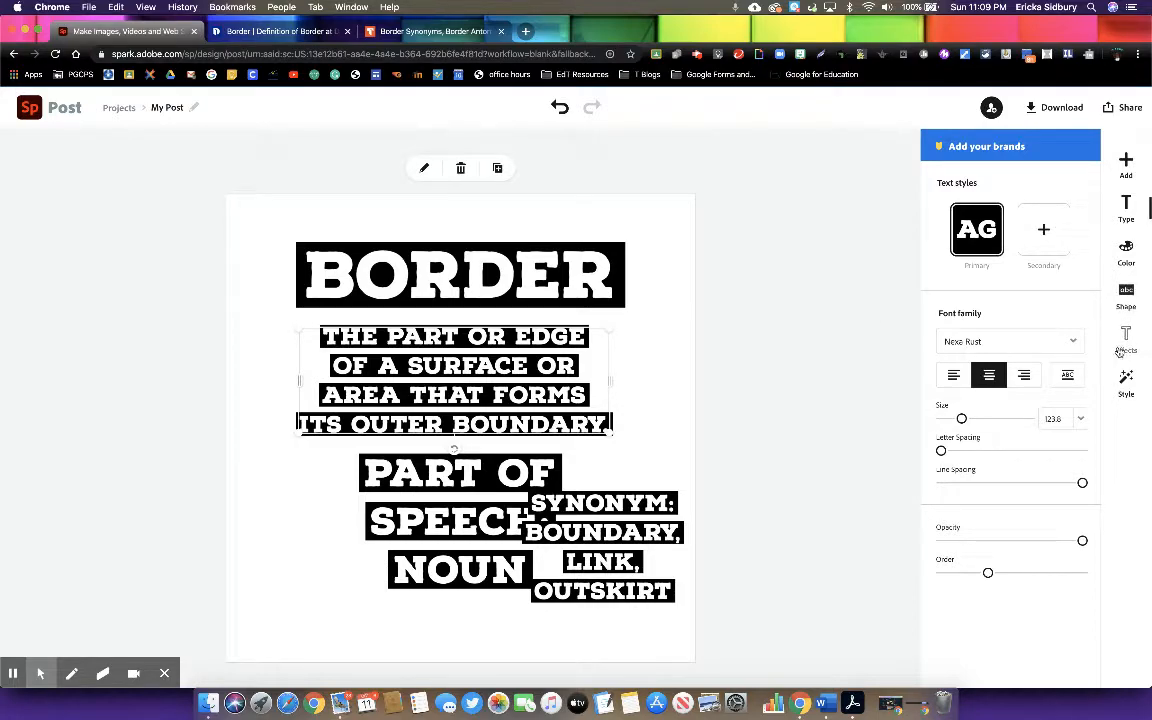
left_click(1127, 211)
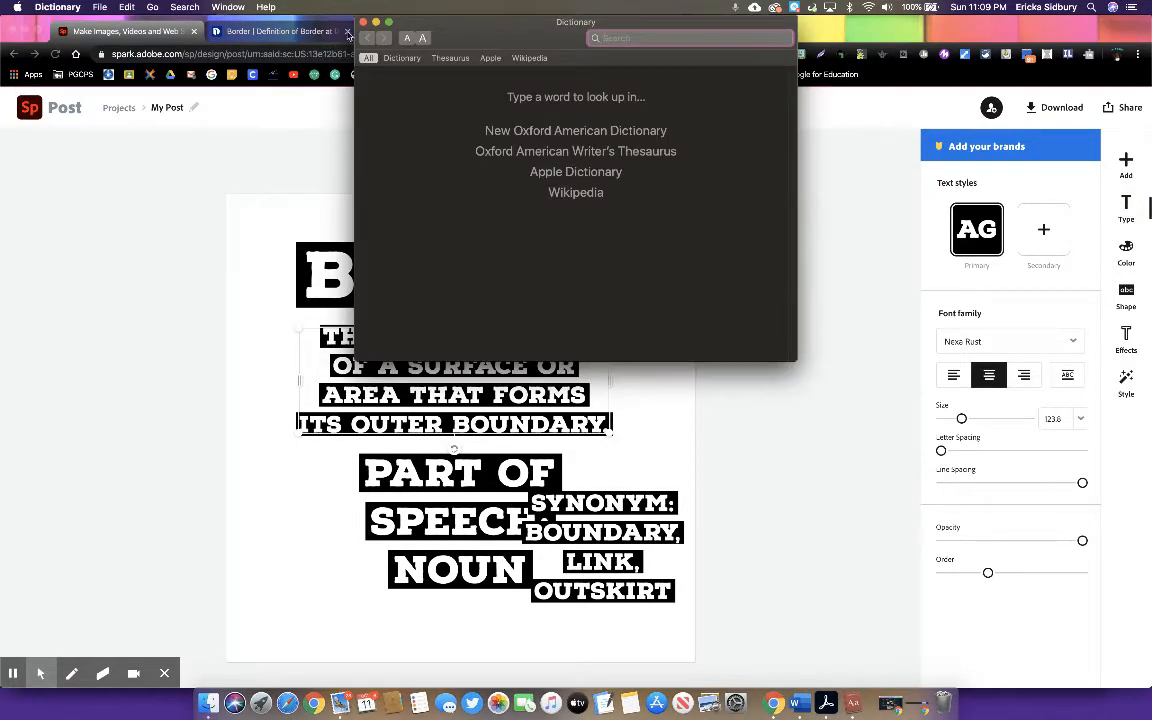
left_click(364, 22)
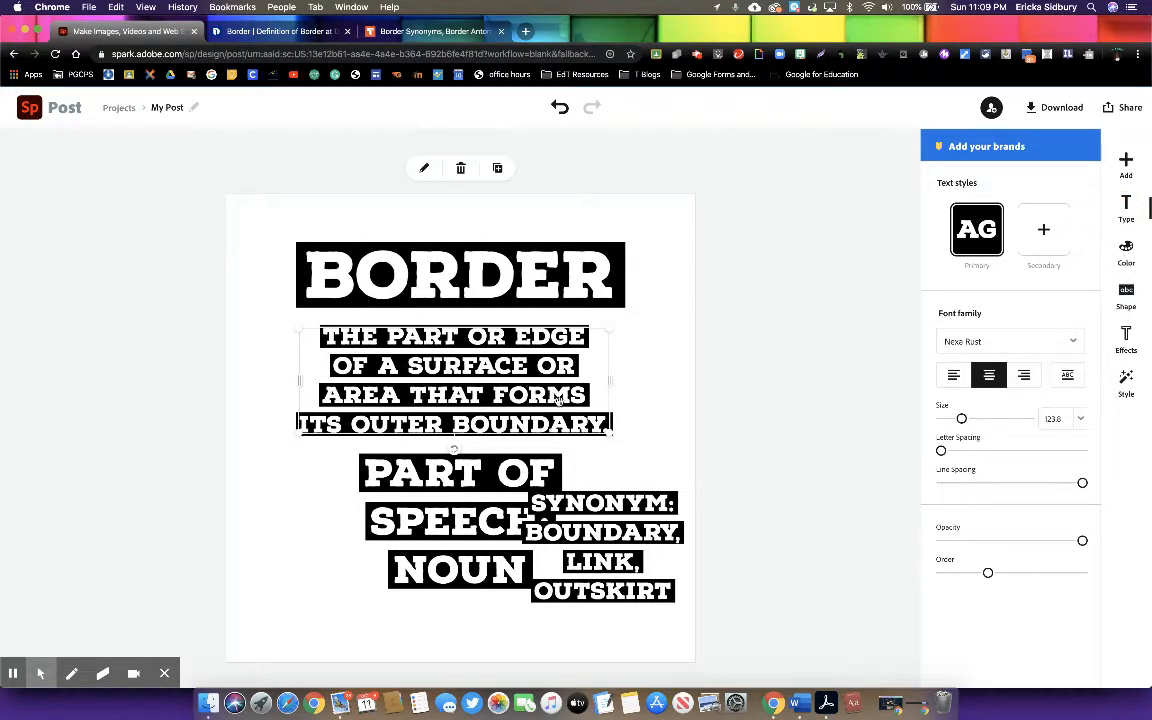
left_click_drag(610, 432, 631, 386)
left_click(487, 503)
left_click_drag(367, 589, 327, 516)
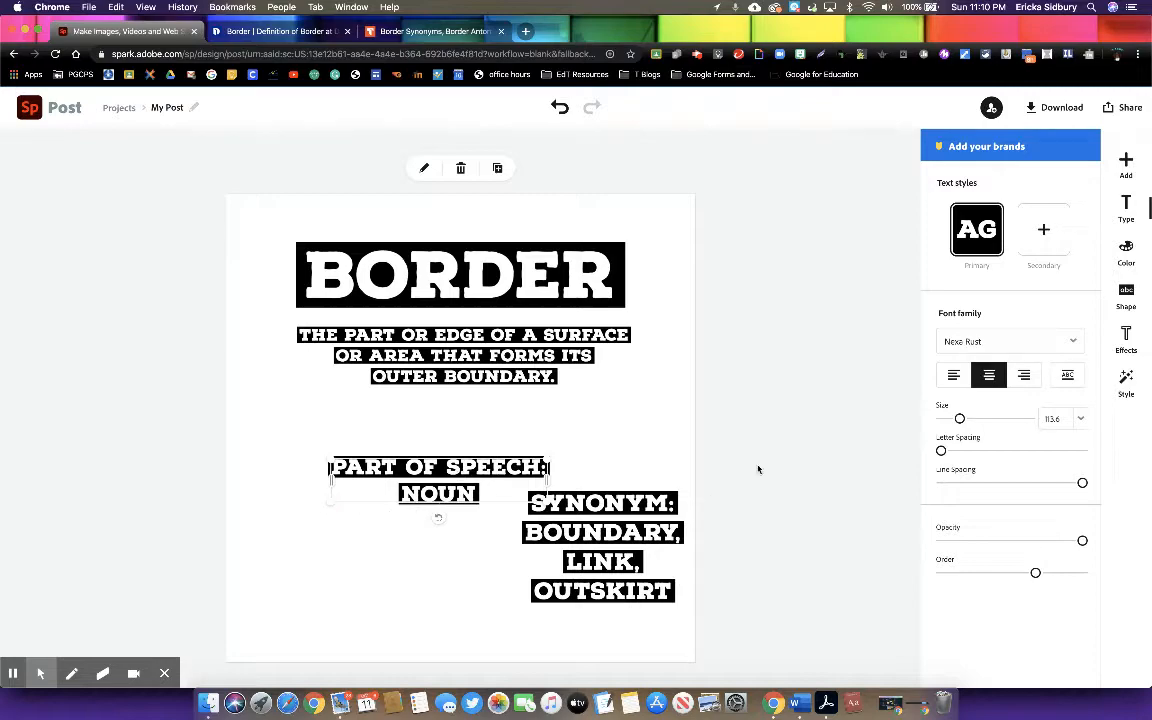
Step: Slightly increase the font size of the definition text beneath the BORDER title
left_click(533, 355)
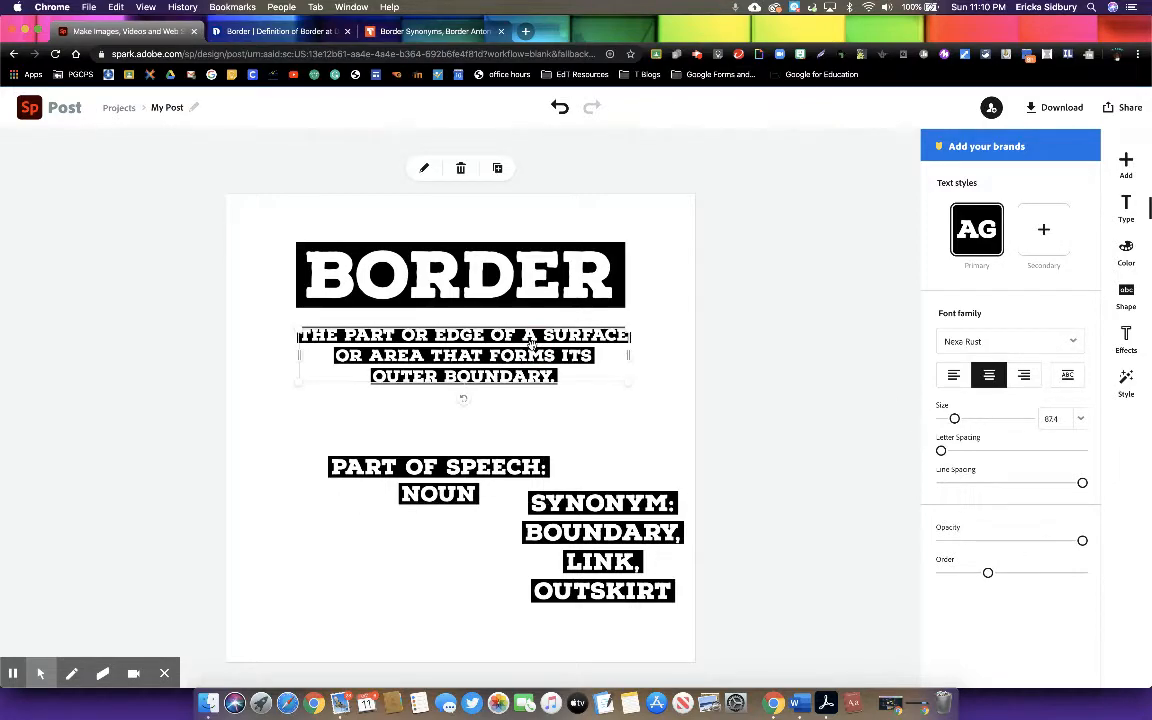
left_click(955, 419)
mouse_move(955, 419)
left_mouse_down()
mouse_move(998, 416)
mouse_move(941, 417)
mouse_move(955, 418)
left_mouse_up()
Step: Shrink the synonym text to size 95.1 on three lines and rotate it 90 degrees counterclockwise so it reads upward
left_click(526, 601)
left_click_drag(535, 598, 466, 540)
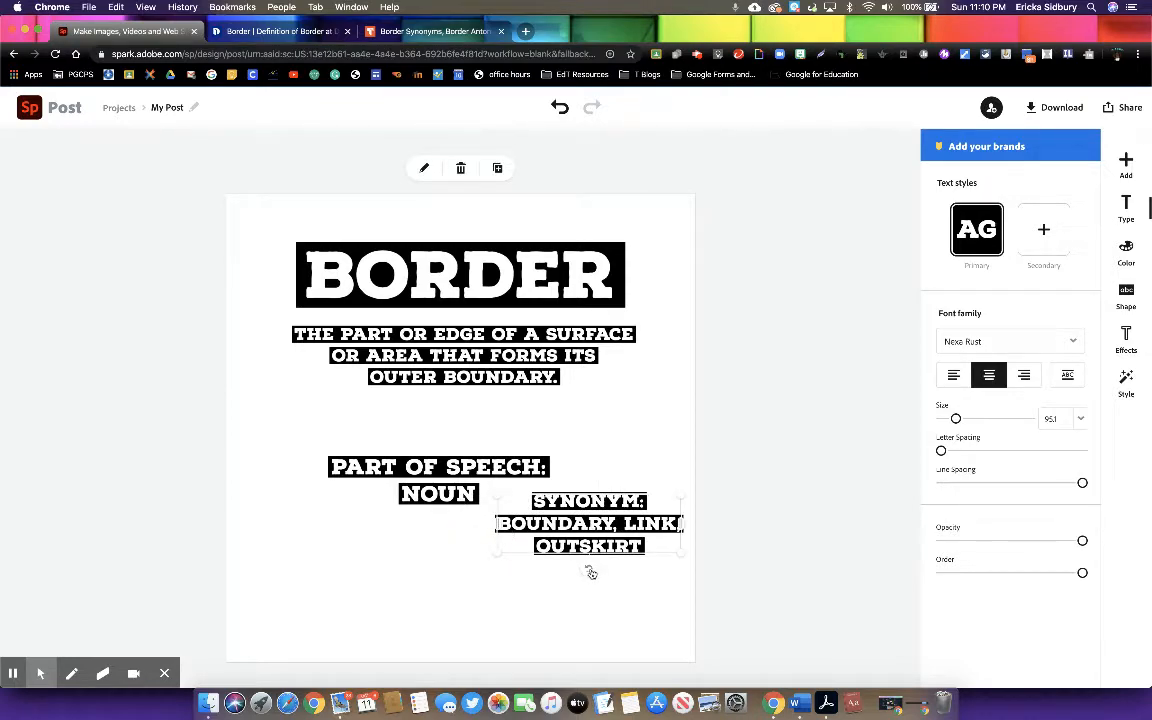
left_click_drag(590, 571, 620, 526)
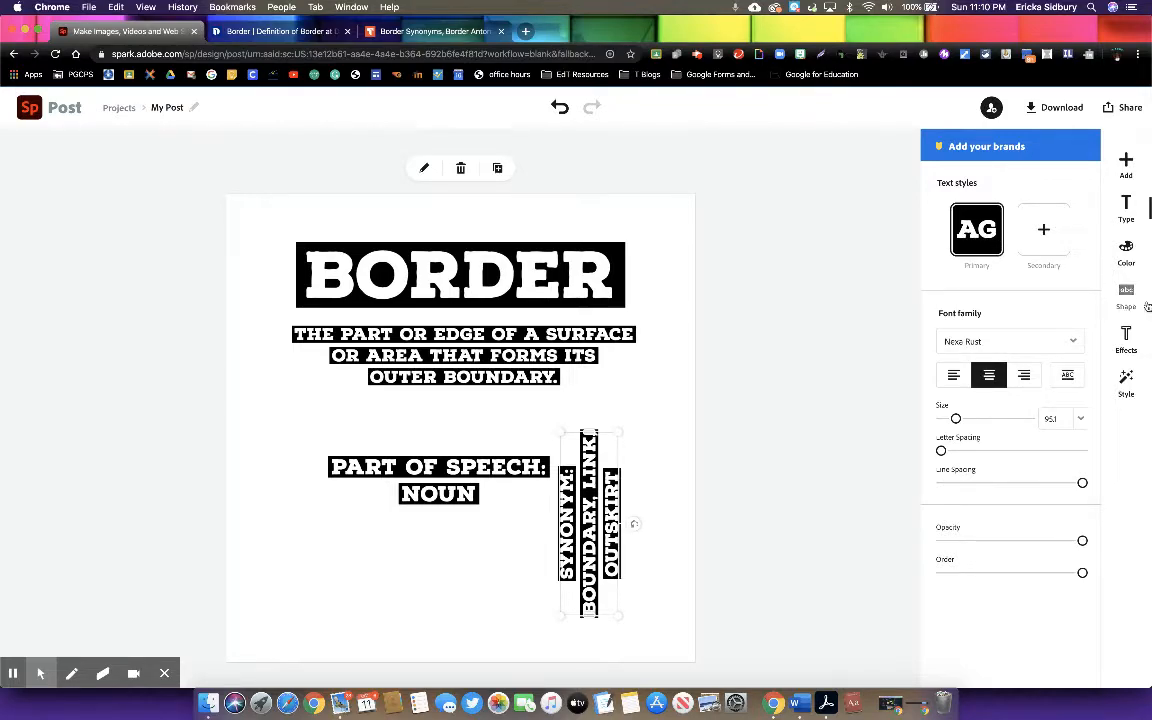
Step: Try several color pairs on the vertical synonym text and recolor it light blue on white
left_click(1127, 247)
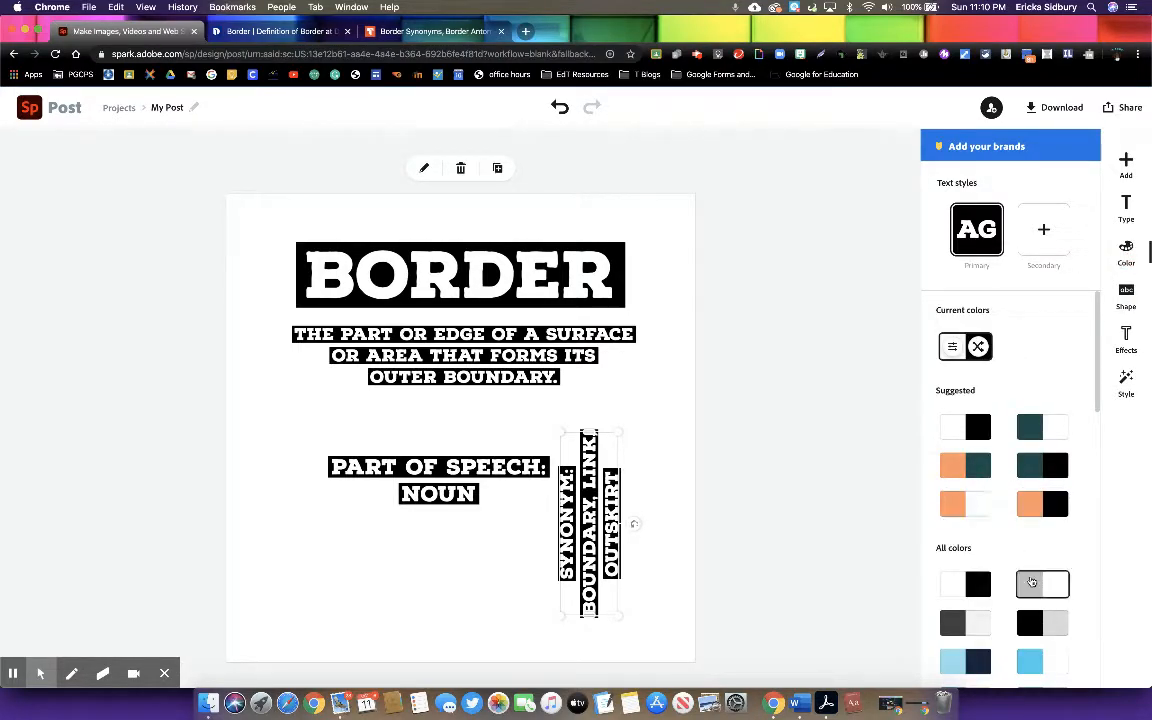
left_click(955, 588)
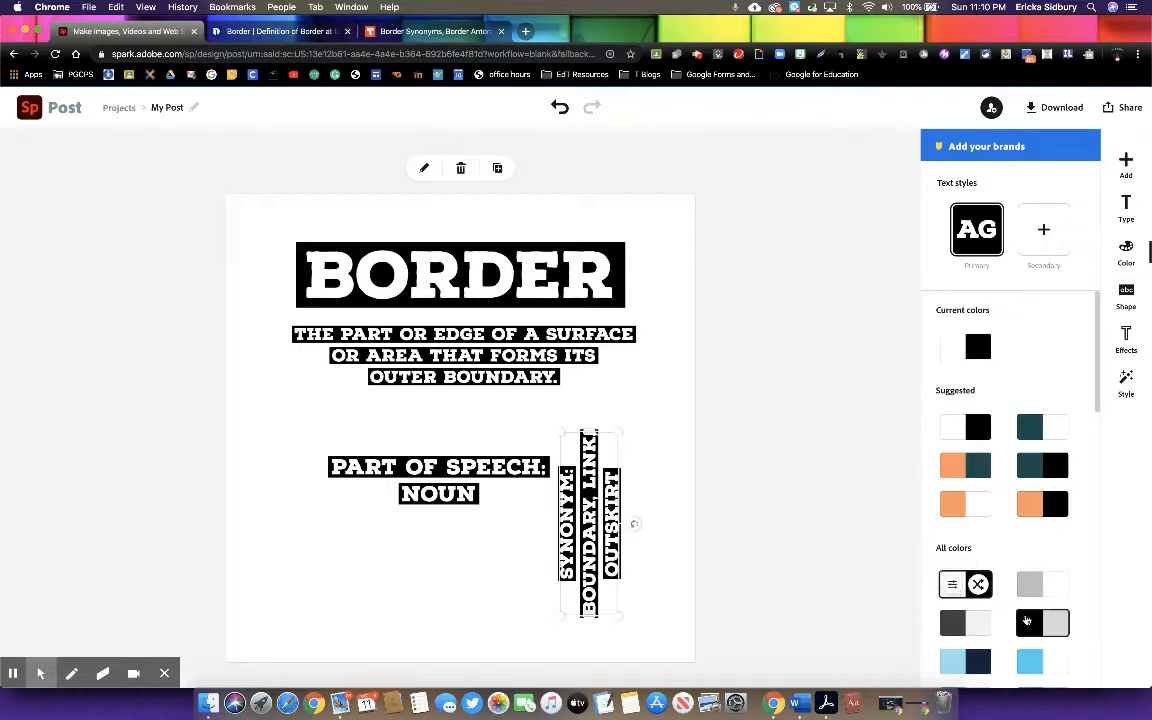
left_click(958, 654)
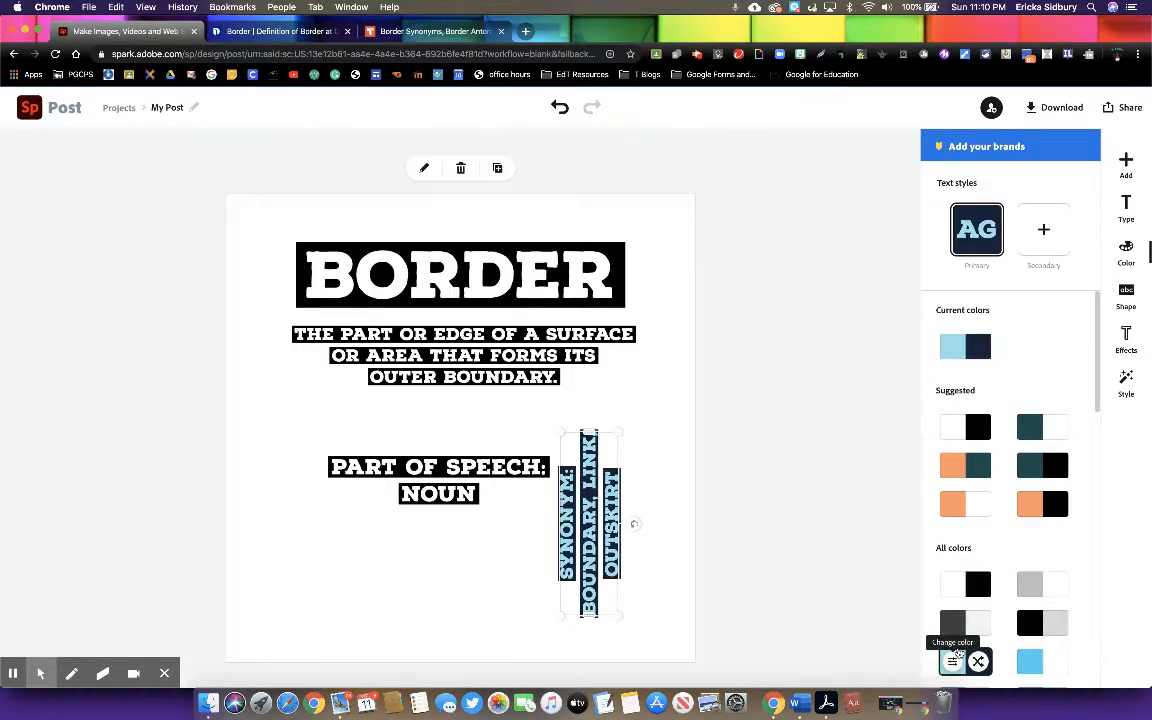
left_click(1034, 659)
scroll(1036, 657, "down", 5)
left_click(961, 520)
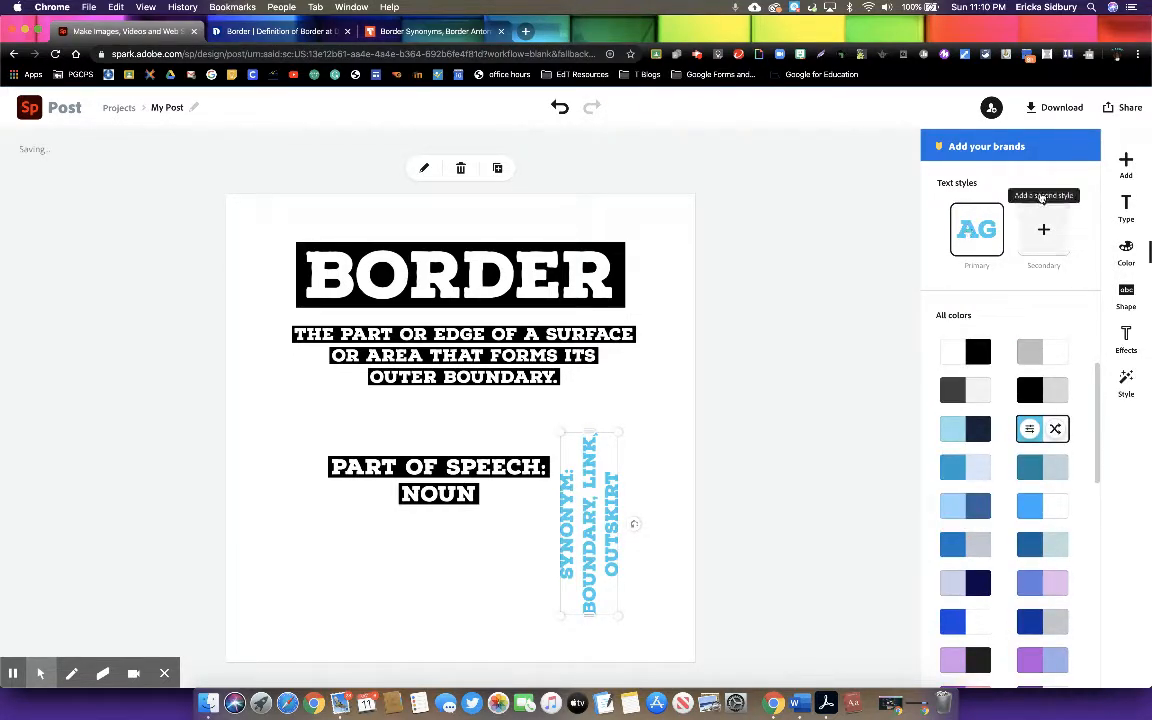
Step: Search the icon library for "border", look through the icons, and close the search without adding one
left_click(1126, 165)
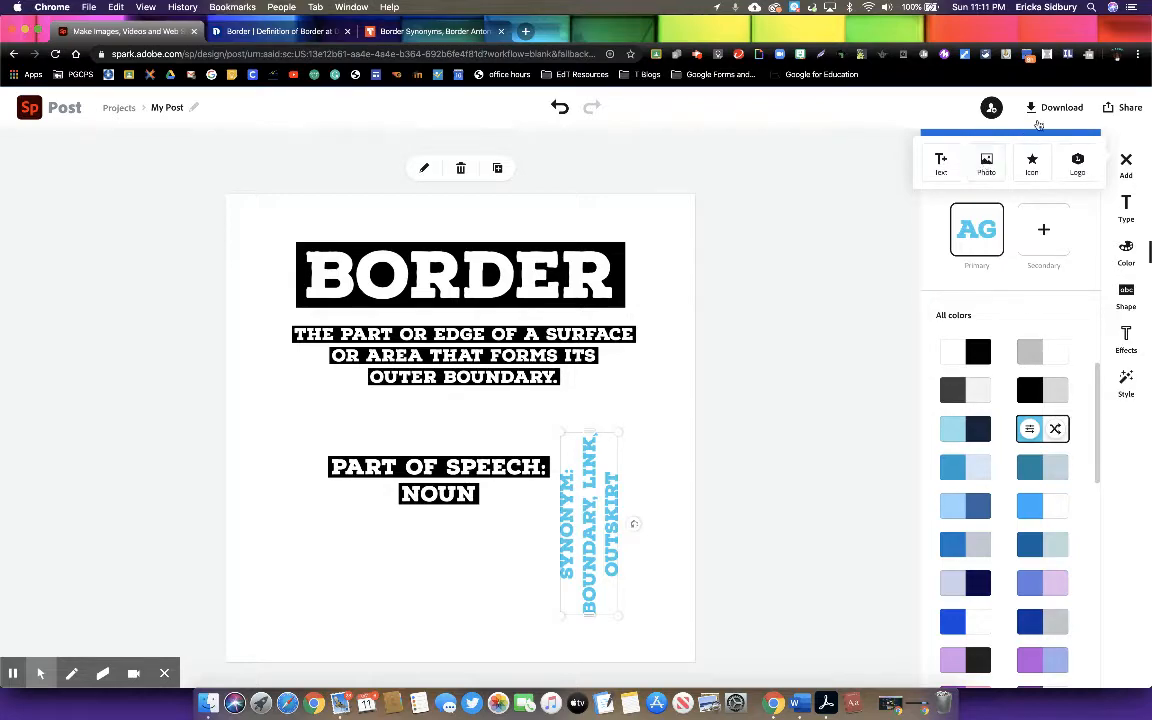
left_click(1032, 161)
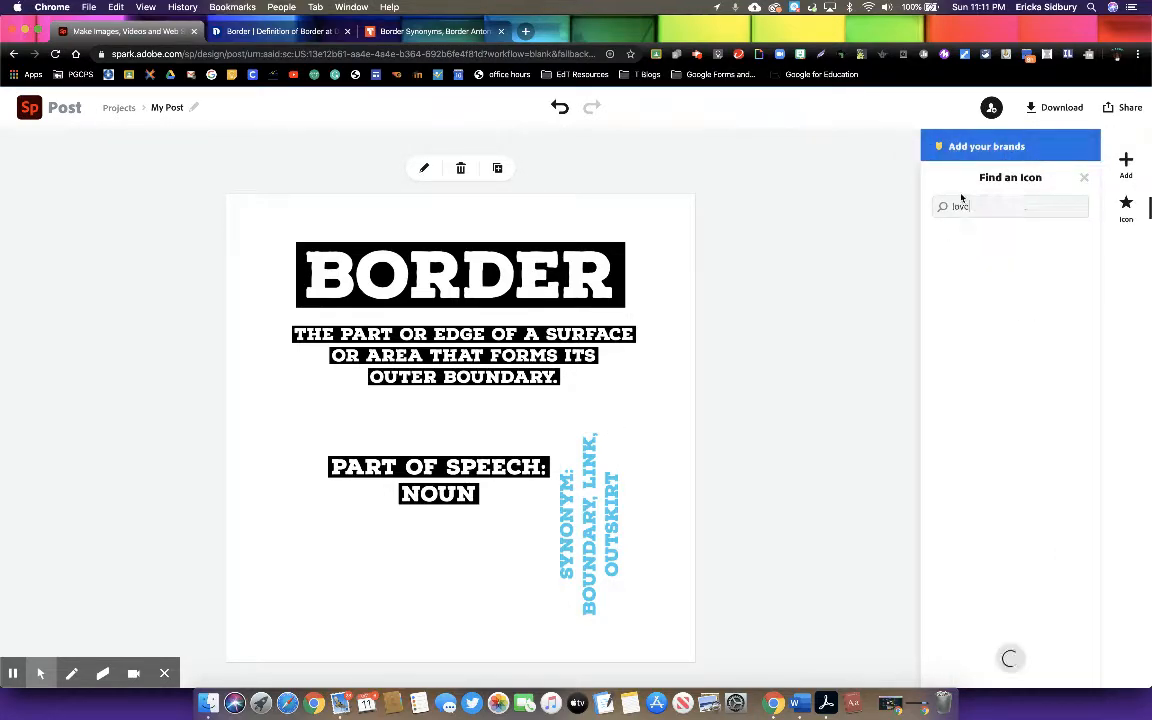
left_click_drag(978, 207, 918, 210)
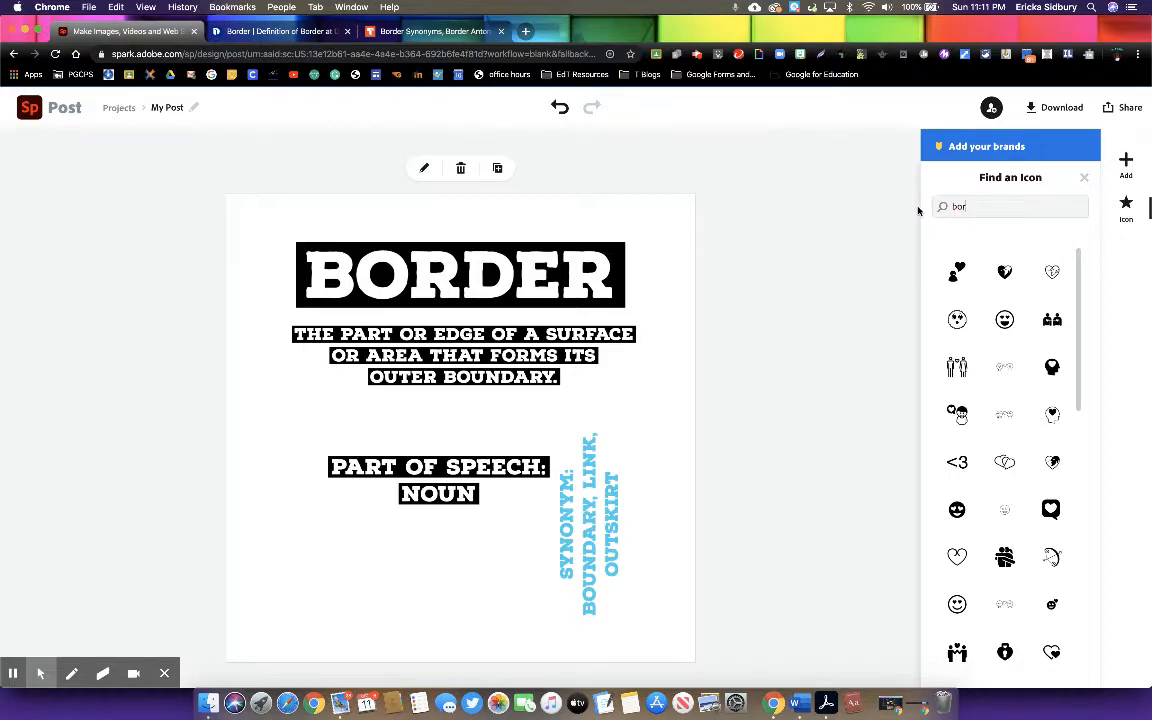
key("Return")
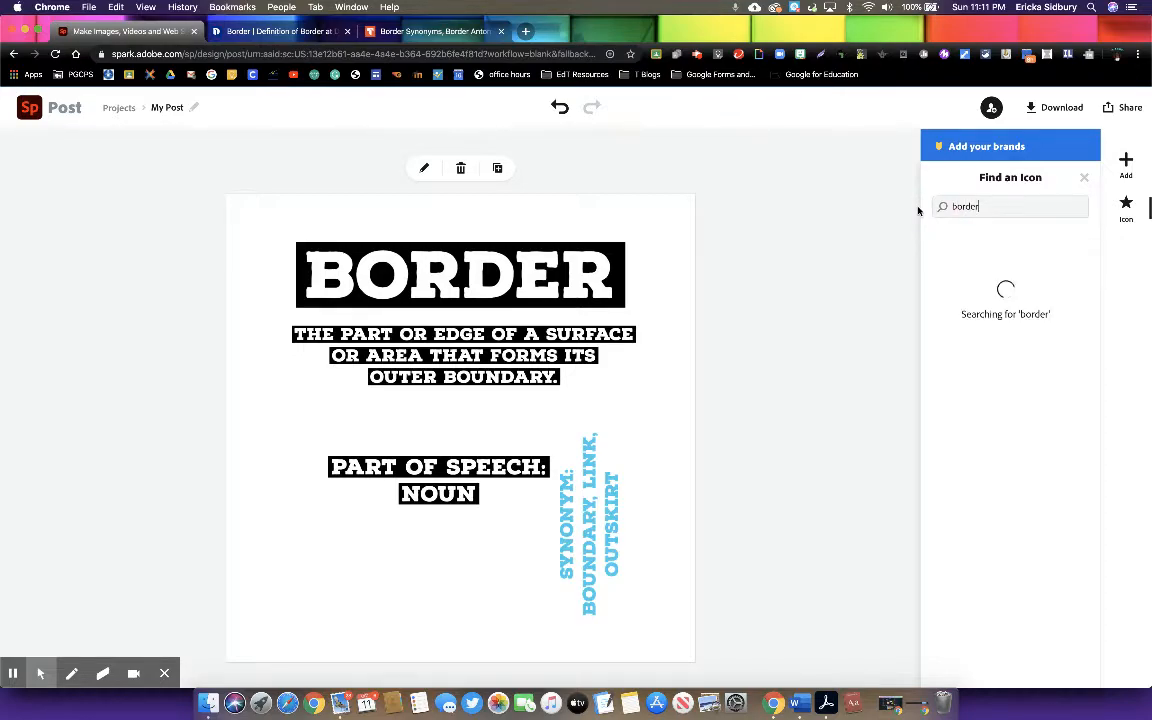
scroll(1030, 410, "down", 10)
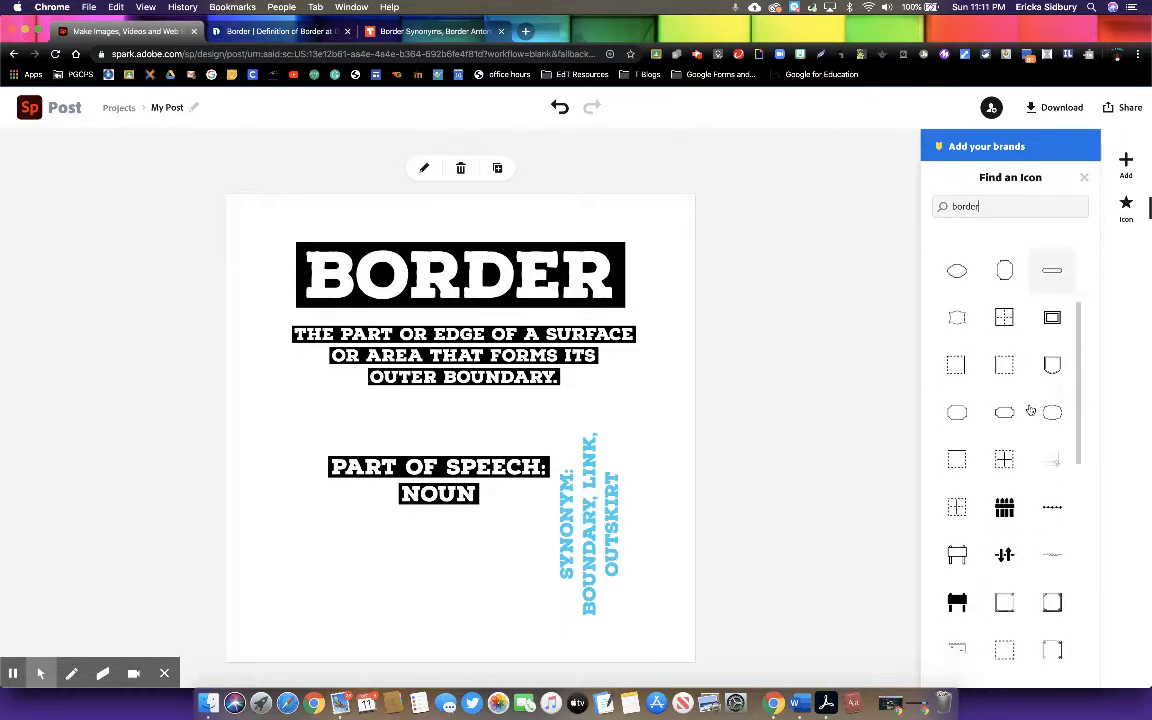
scroll(1030, 410, "down", 10)
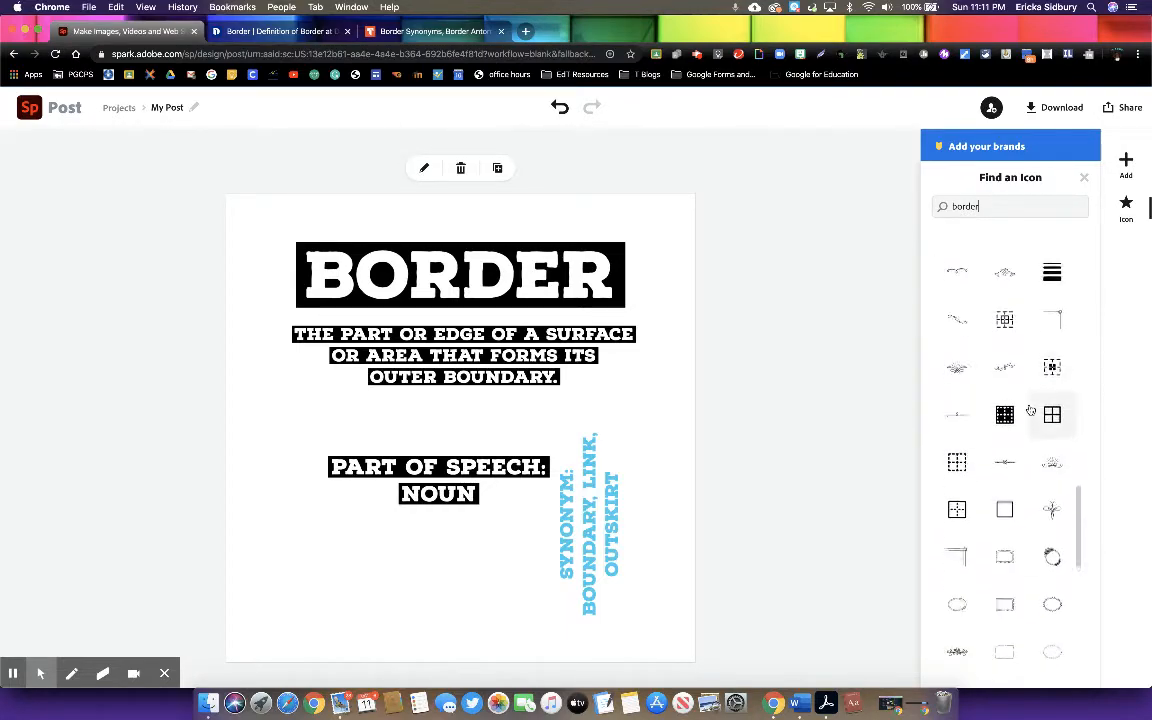
left_click(1084, 177)
Step: Open the free photo search for adding a picture and search it for "border"
left_click(1127, 160)
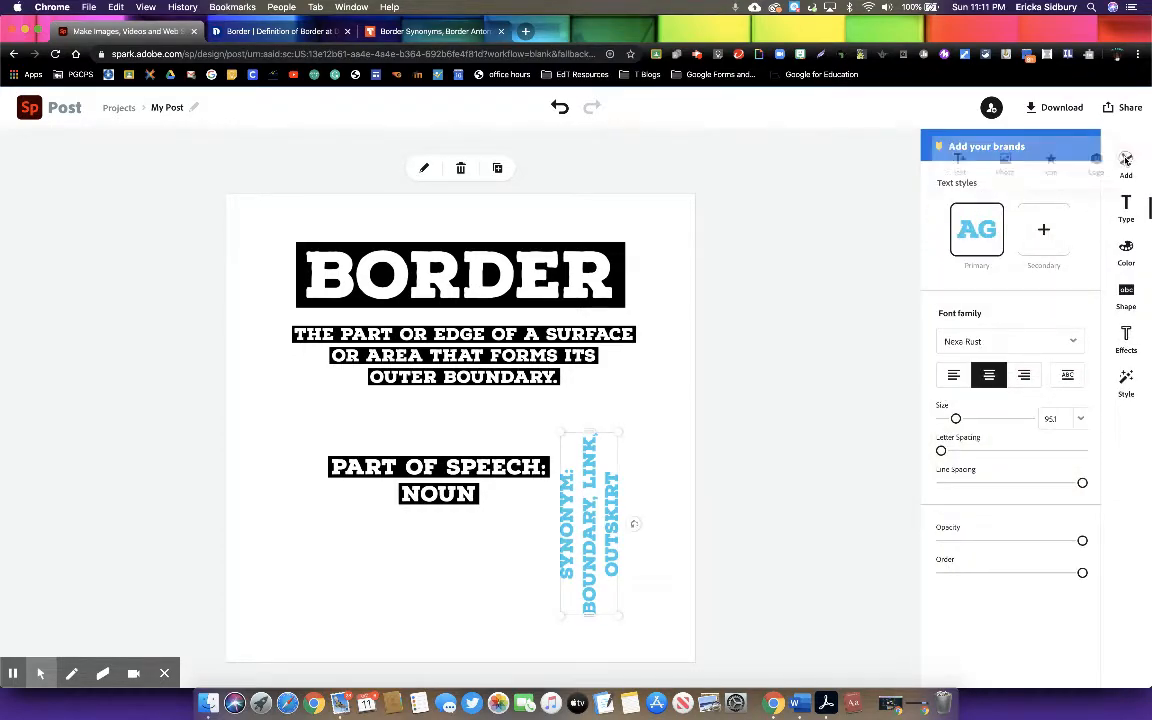
left_click(985, 165)
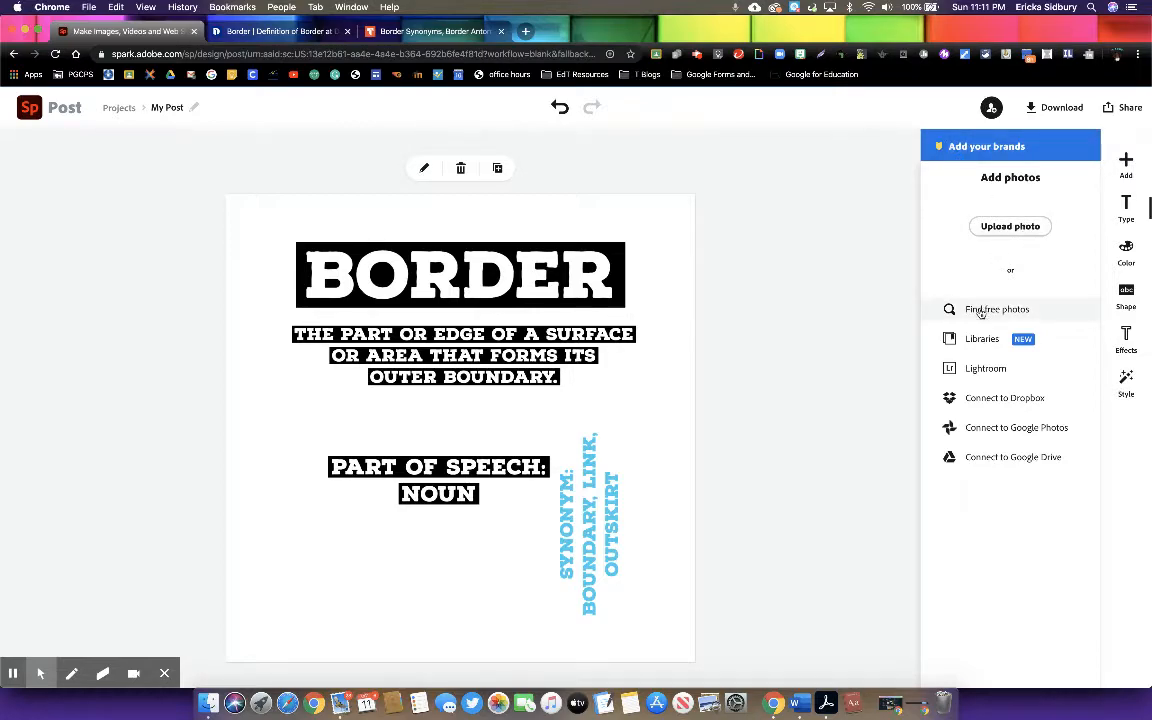
left_click(947, 311)
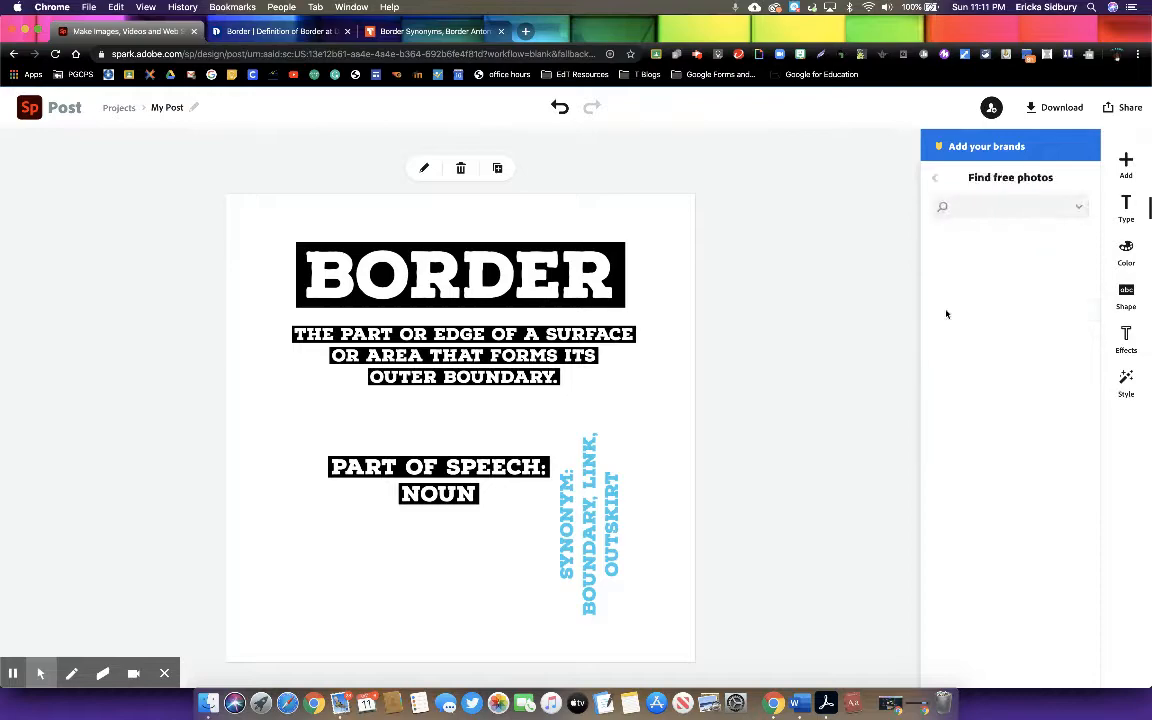
type("border")
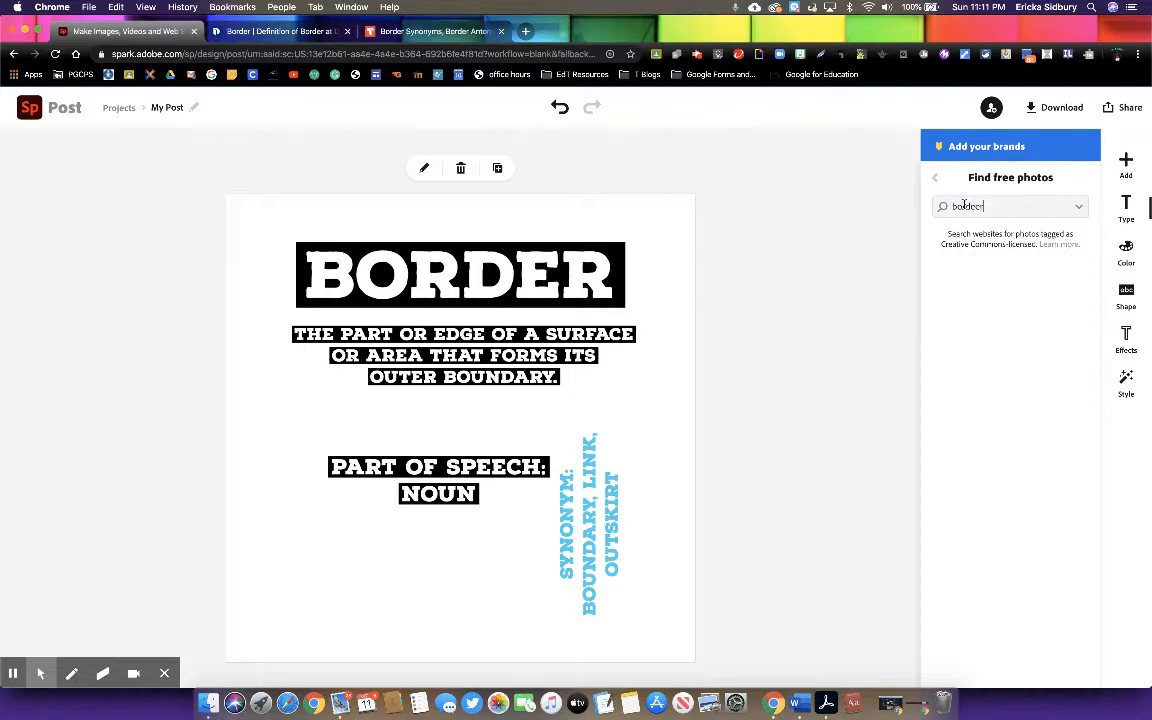
key("Return")
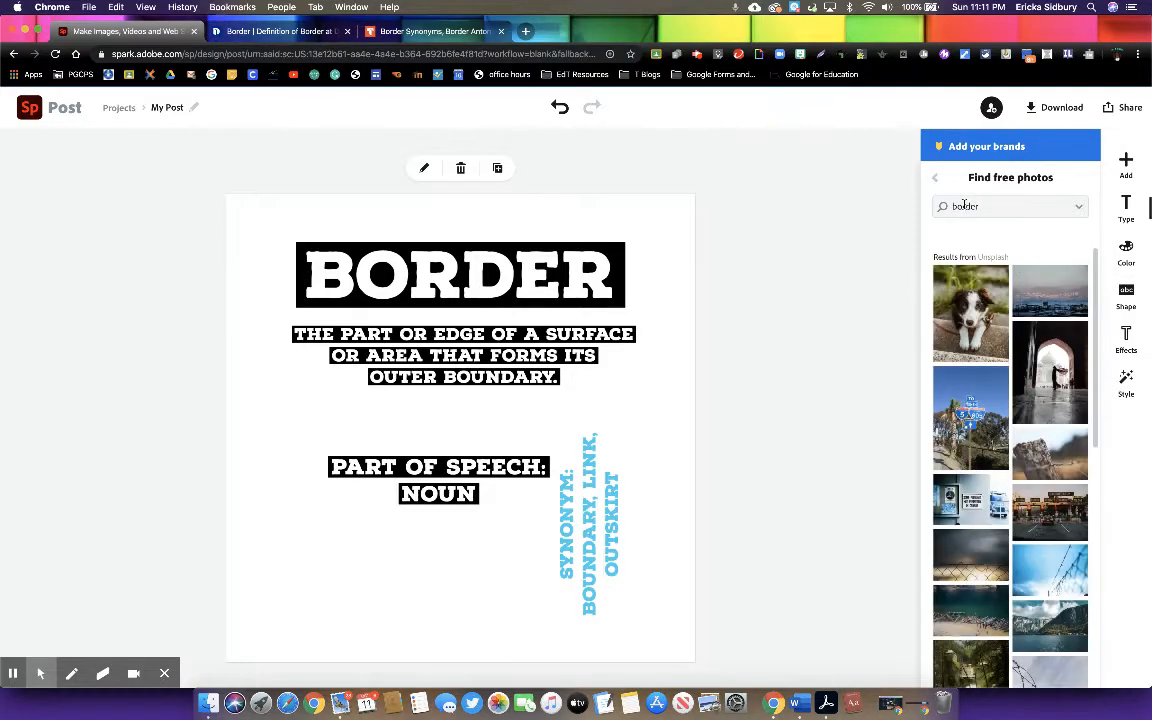
Step: Choose the photo of a chain-link fence against a dark sky from the results and pin it to the background
scroll(996, 416, "down", 3)
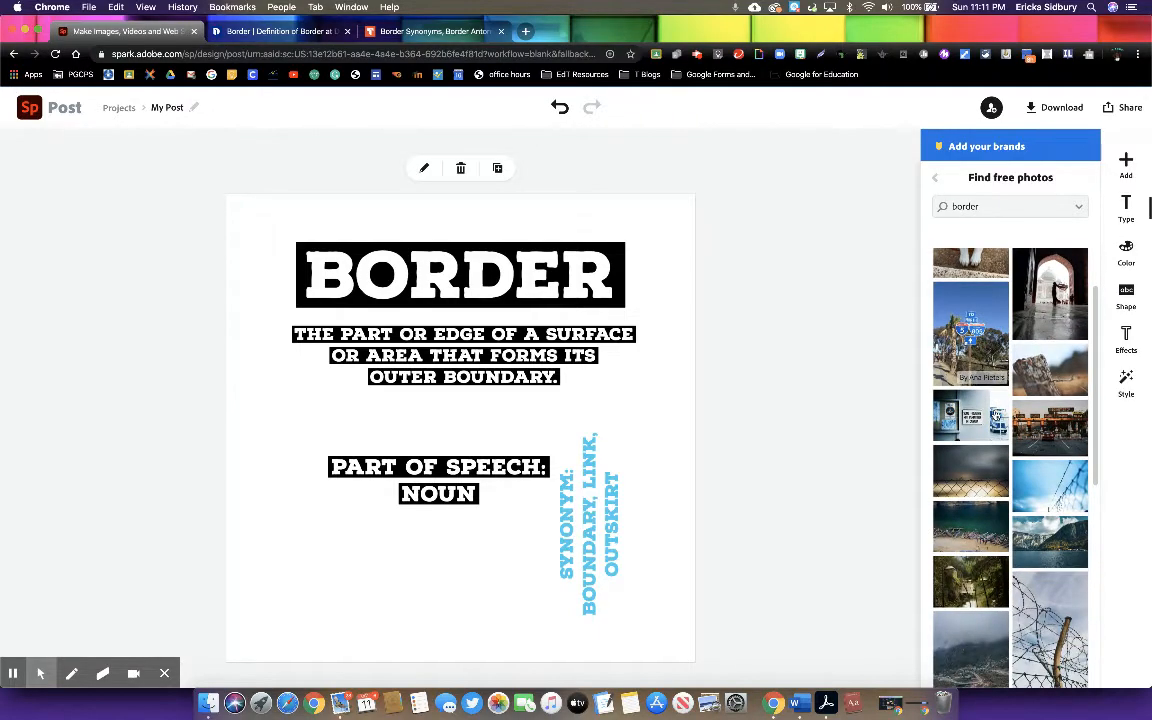
scroll(996, 416, "down", 6)
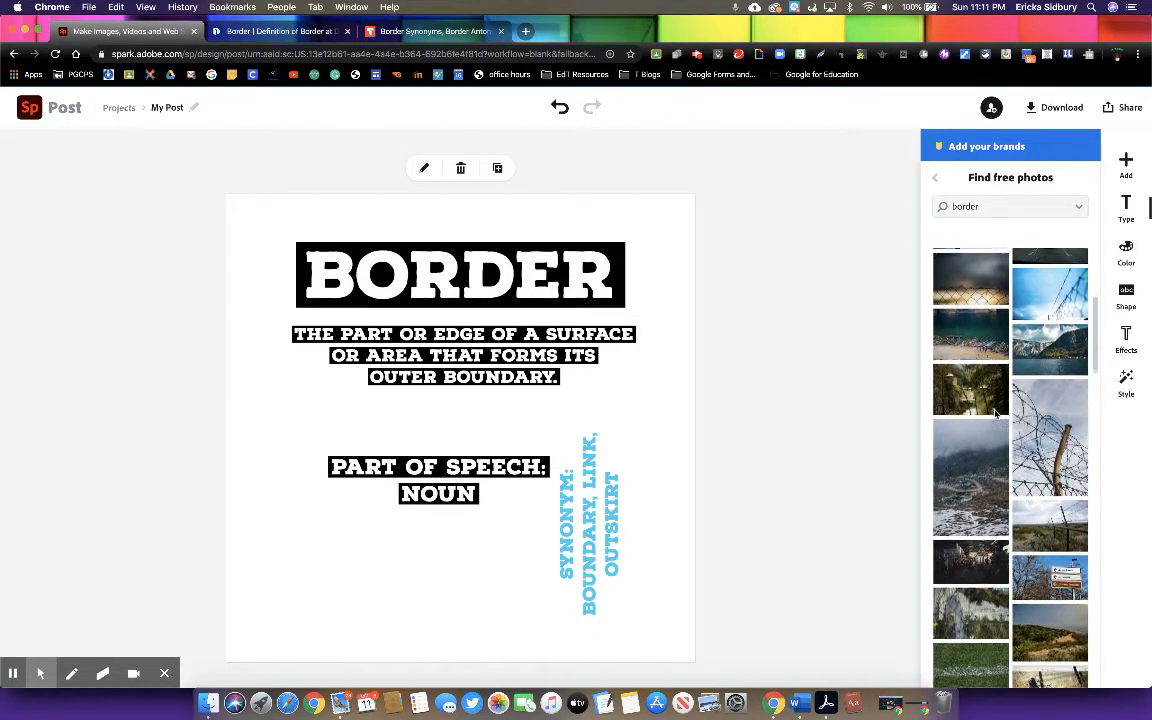
scroll(996, 416, "down", 6)
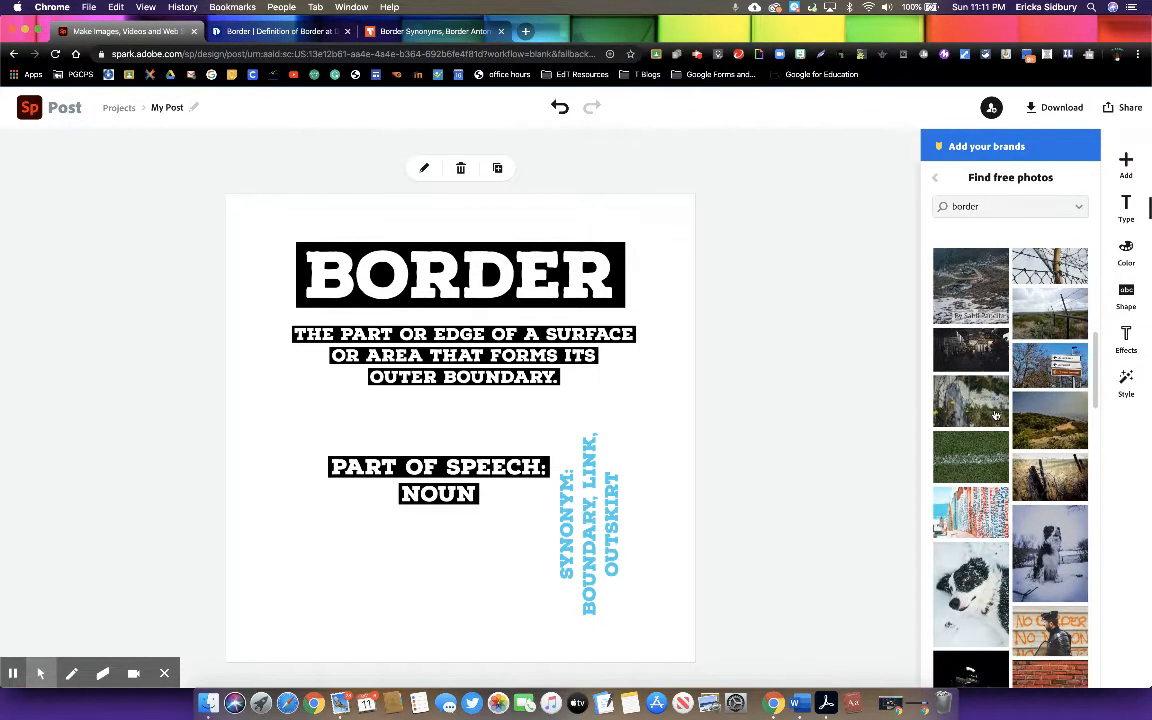
scroll(996, 416, "down", 7)
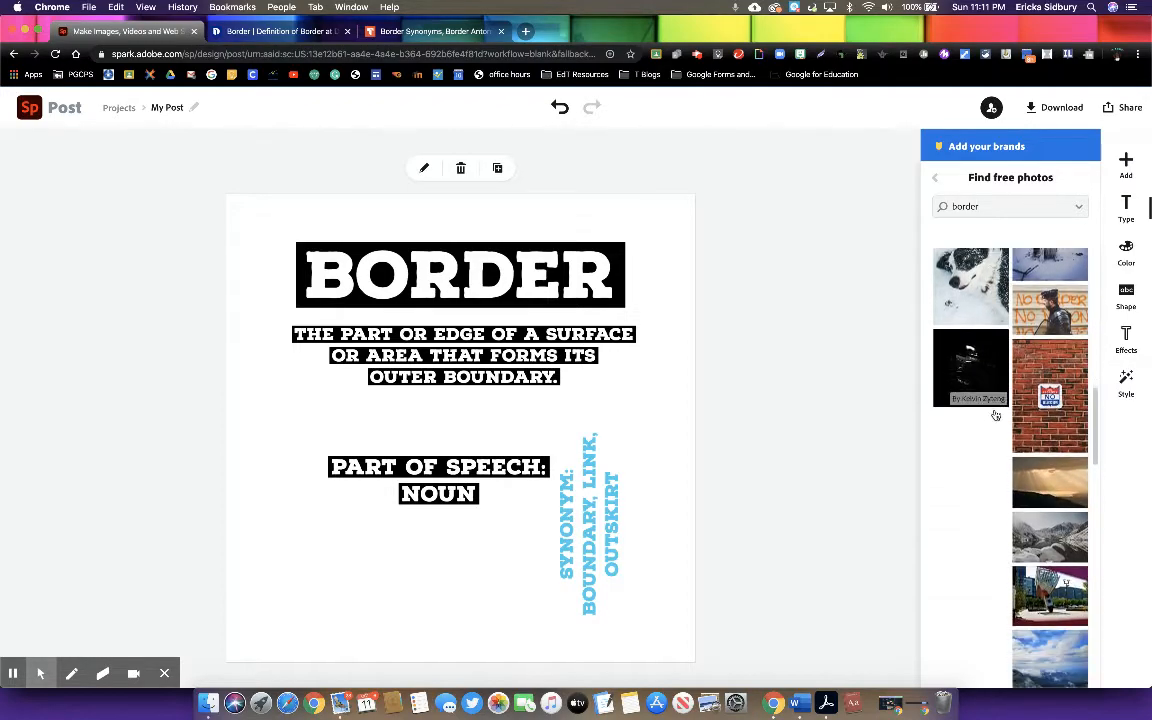
scroll(996, 414, "down", 7)
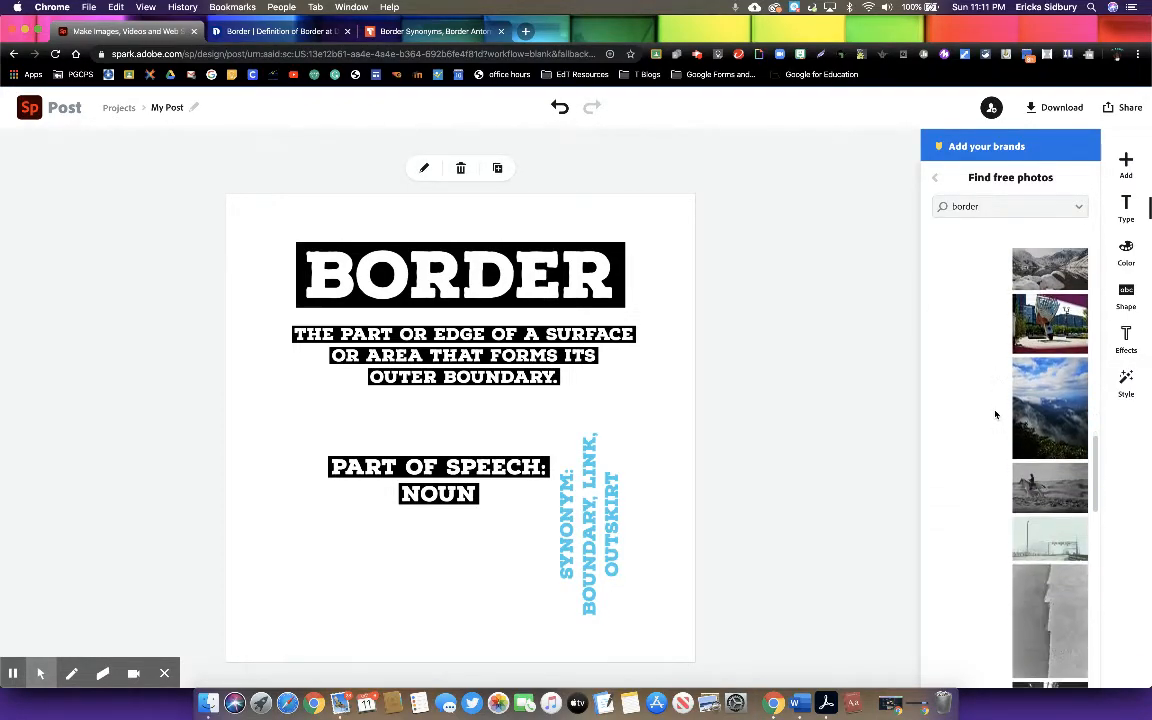
scroll(996, 414, "down", 8)
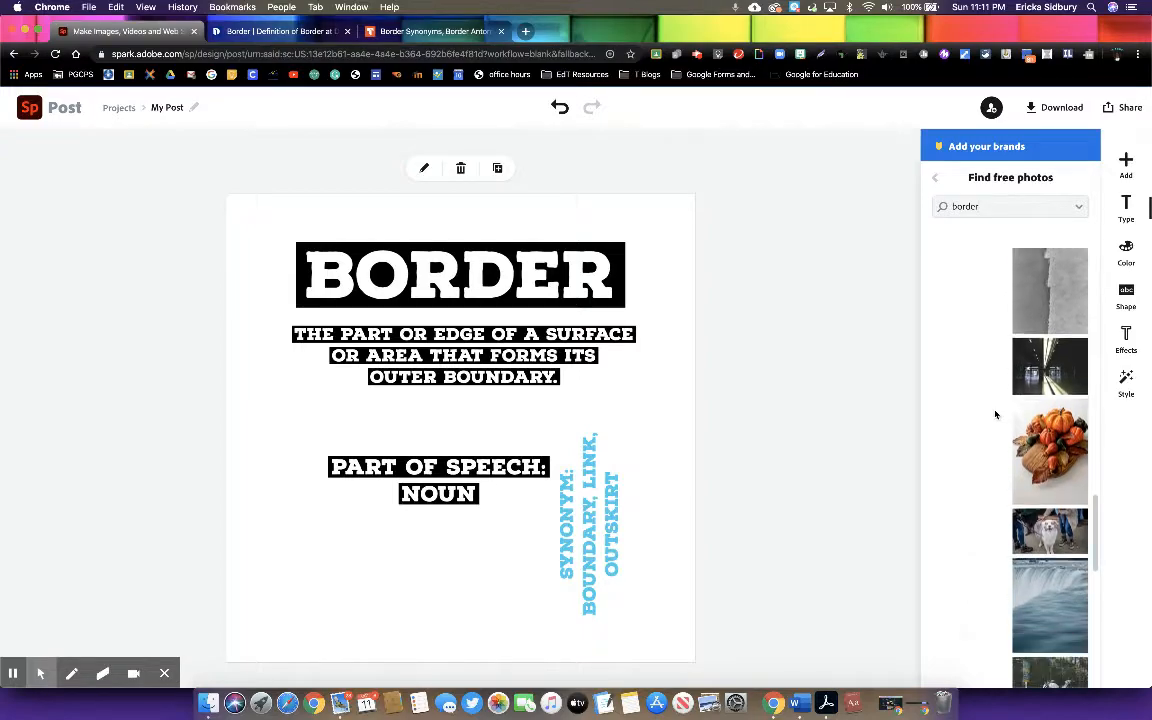
scroll(996, 414, "up", 5)
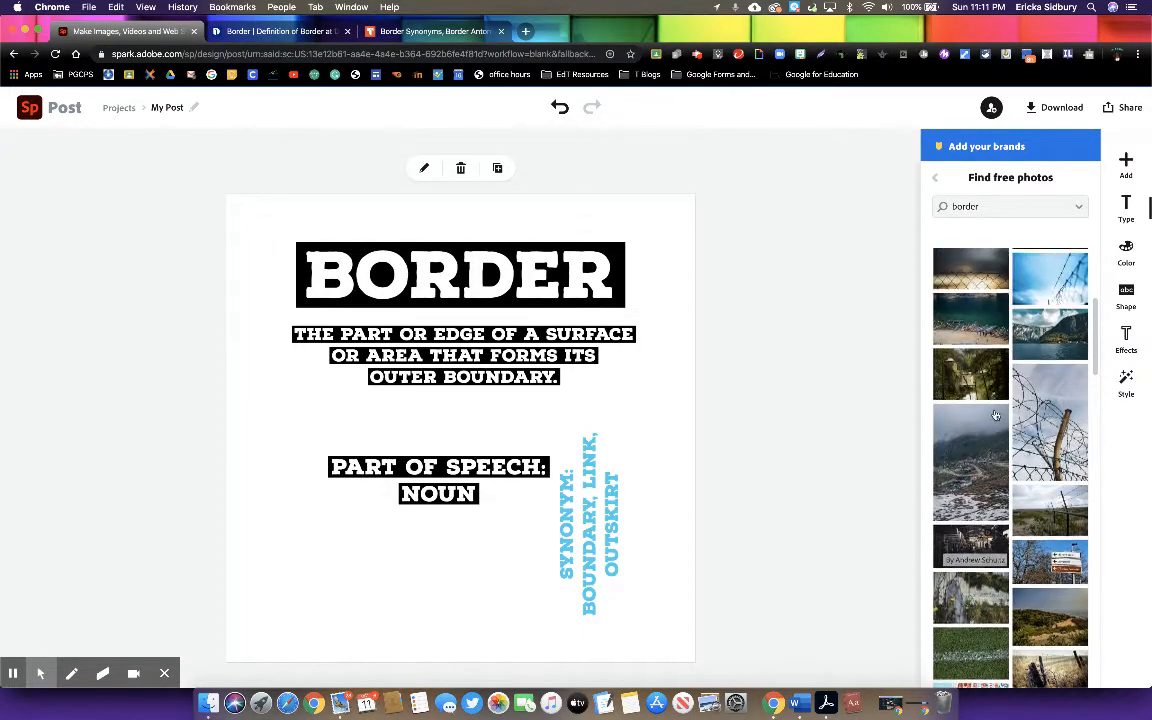
scroll(996, 414, "up", 5)
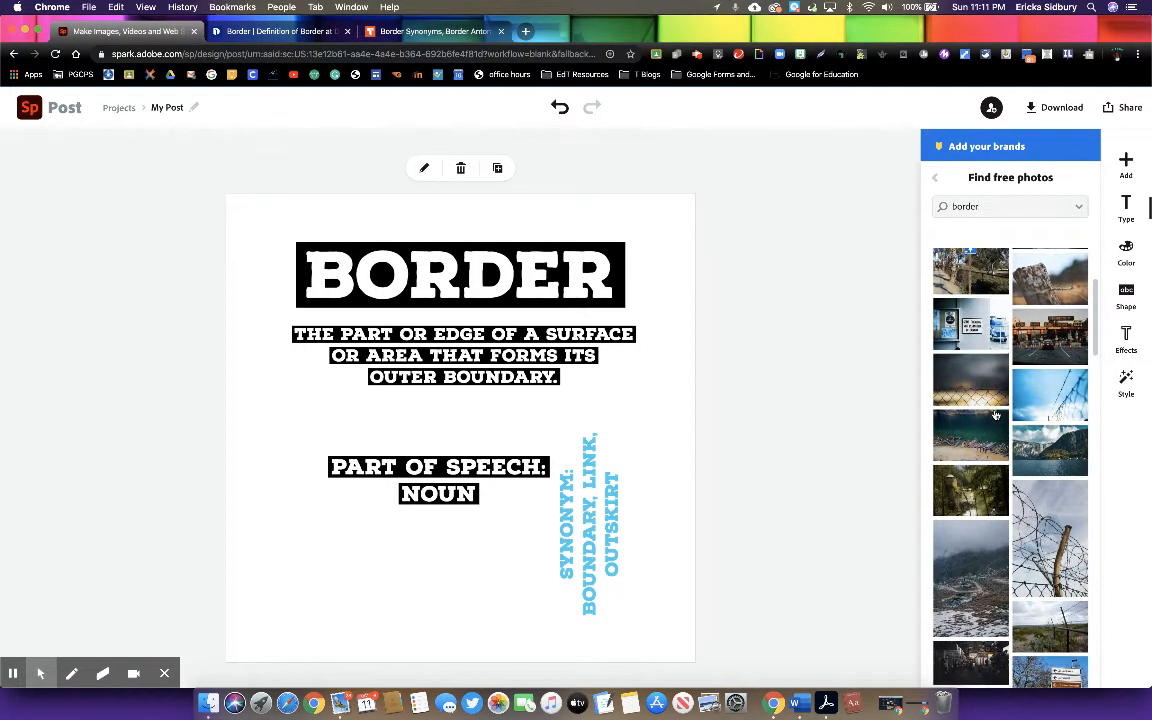
scroll(996, 414, "up", 5)
scroll(996, 414, "down", 5)
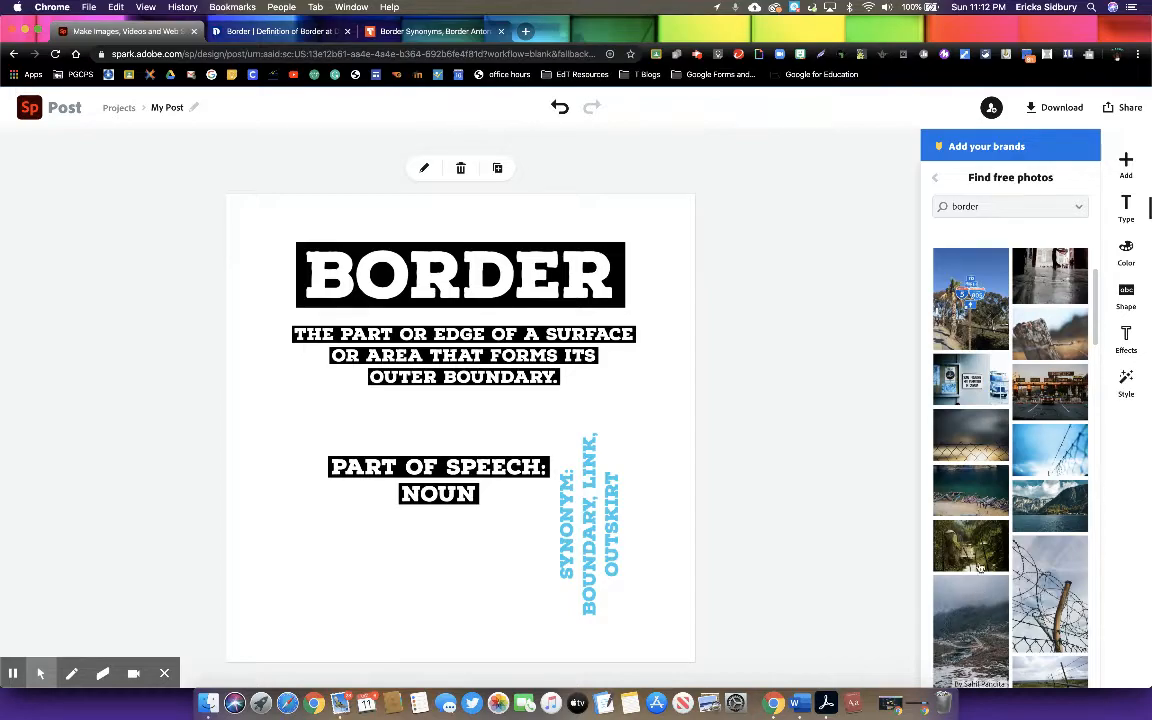
left_click(966, 454)
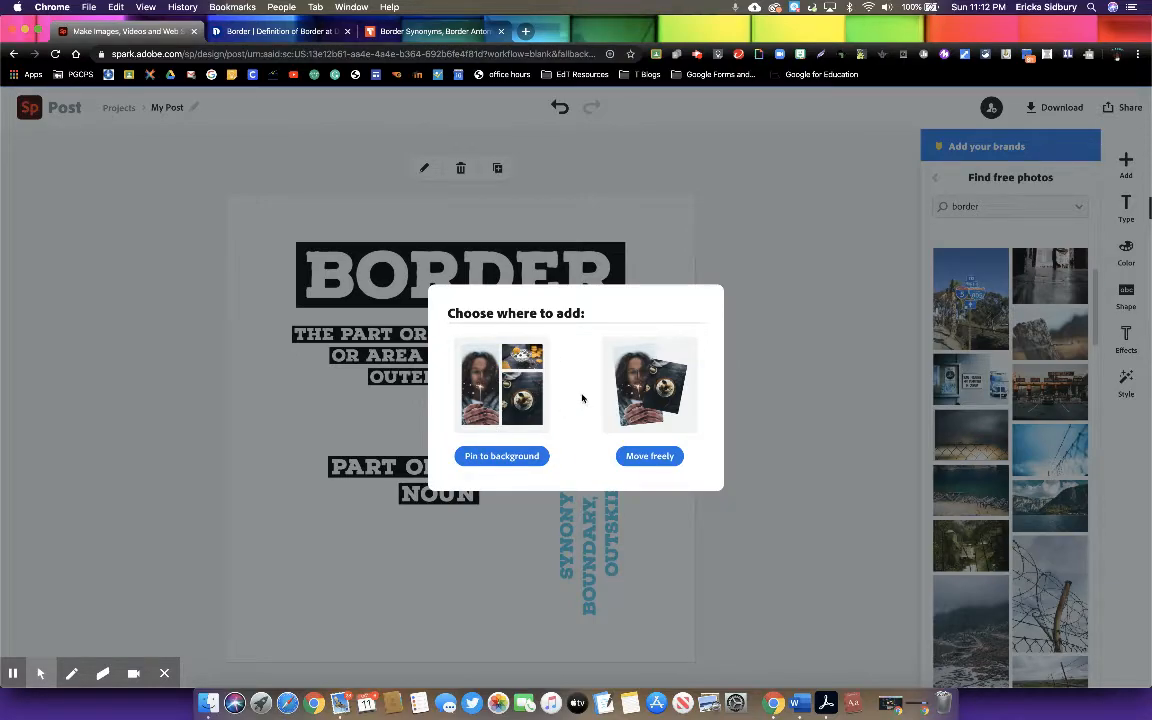
left_click(472, 466)
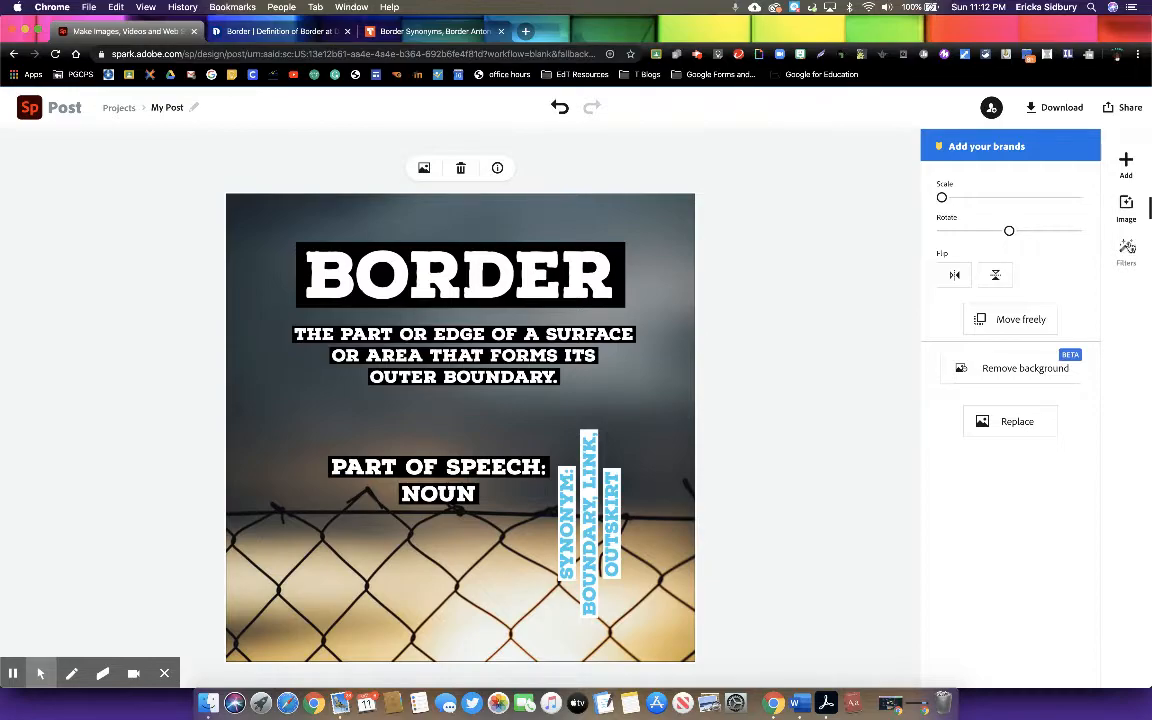
Step: Try the Grayscale, Contrast, Darken, Matte, Lighten and Colorize filters on the fence photo, and apply Multiply
left_click(1126, 250)
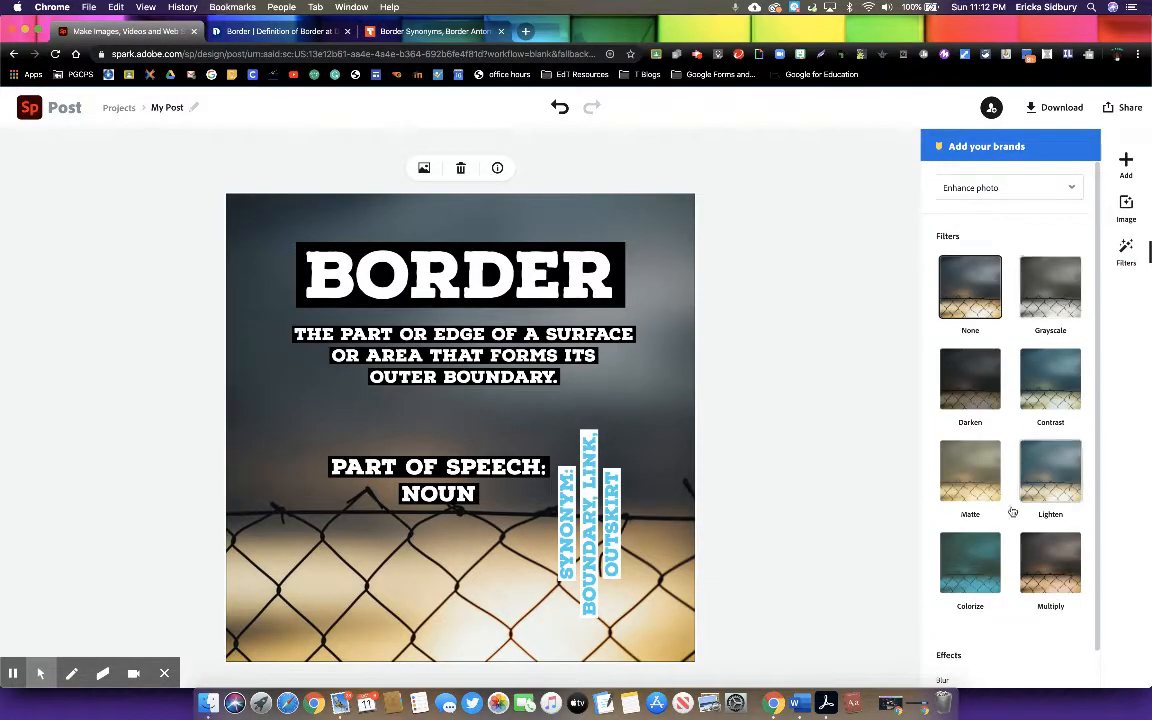
scroll(1010, 533, "down", 1)
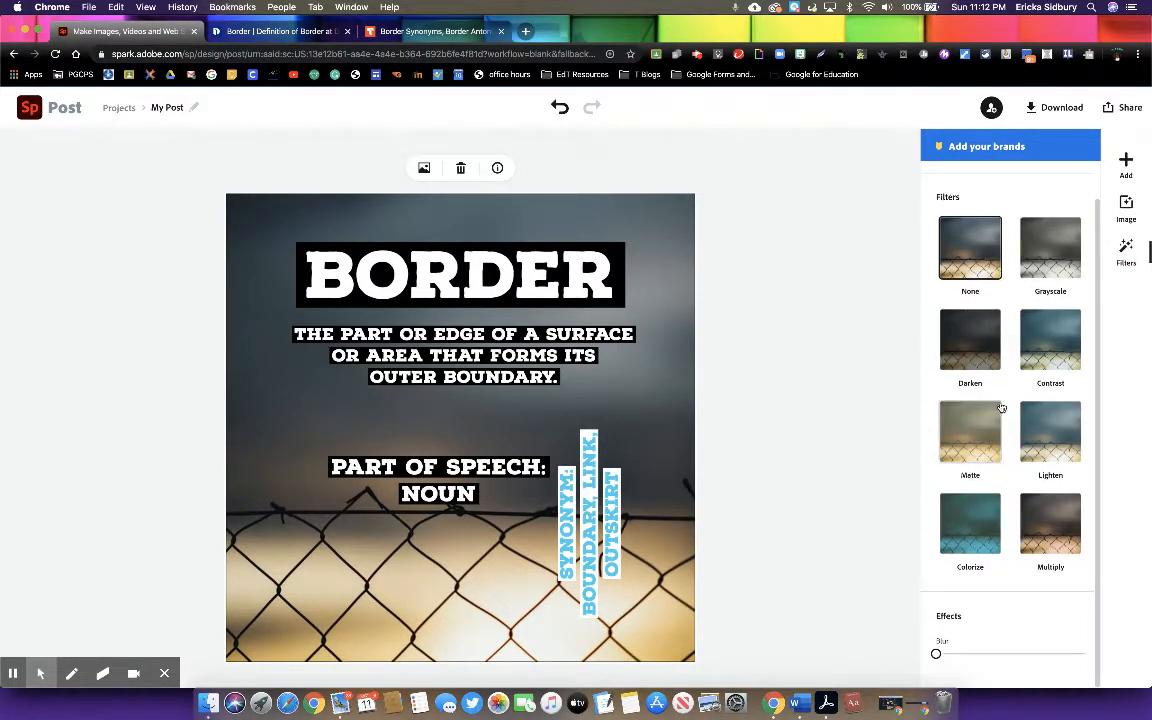
left_click(1050, 248)
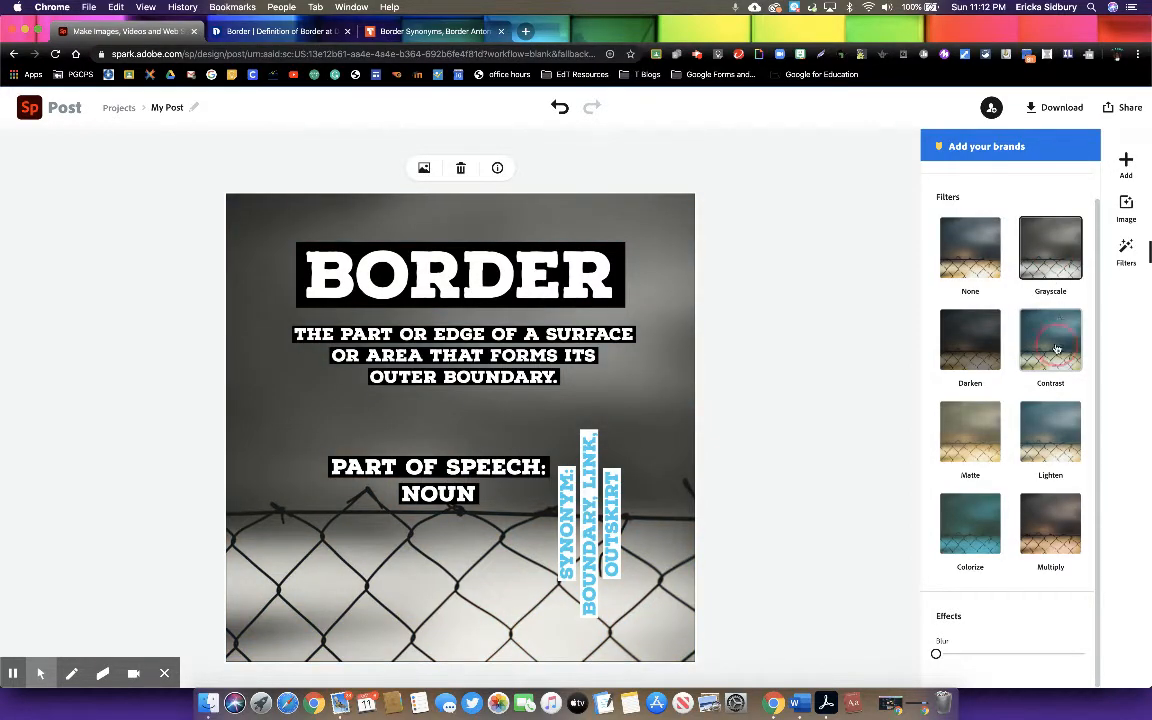
left_click(1055, 330)
left_click(980, 338)
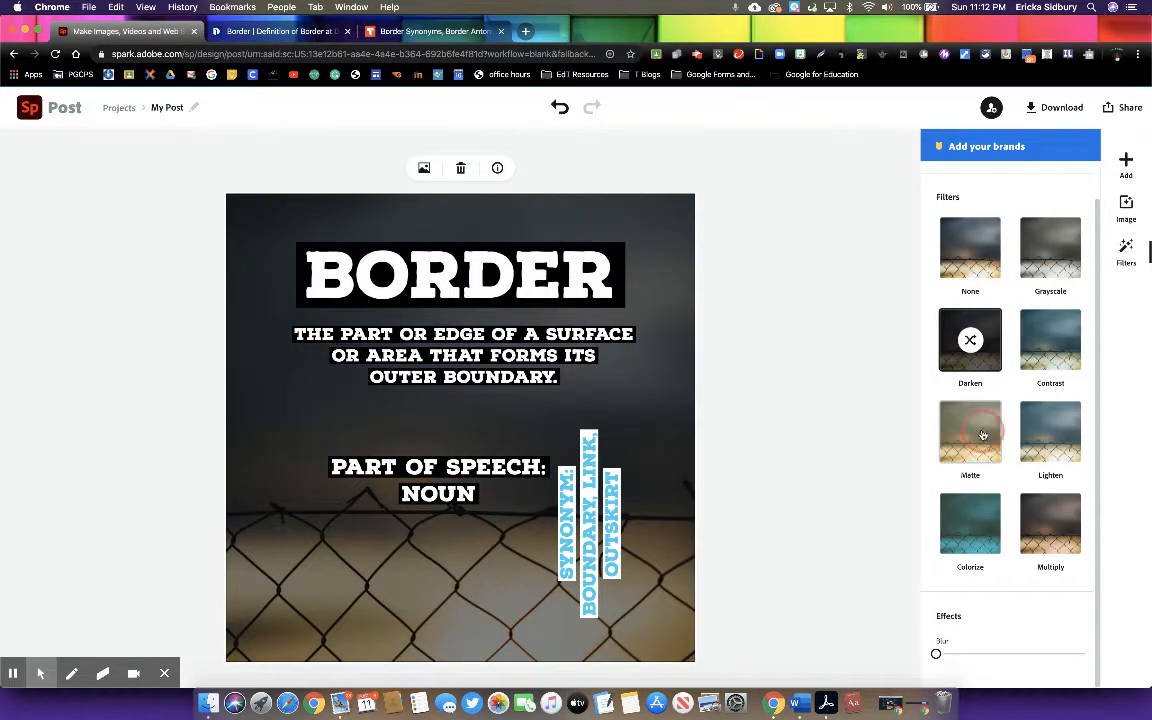
left_click(978, 430)
left_click(1050, 432)
left_click(1054, 545)
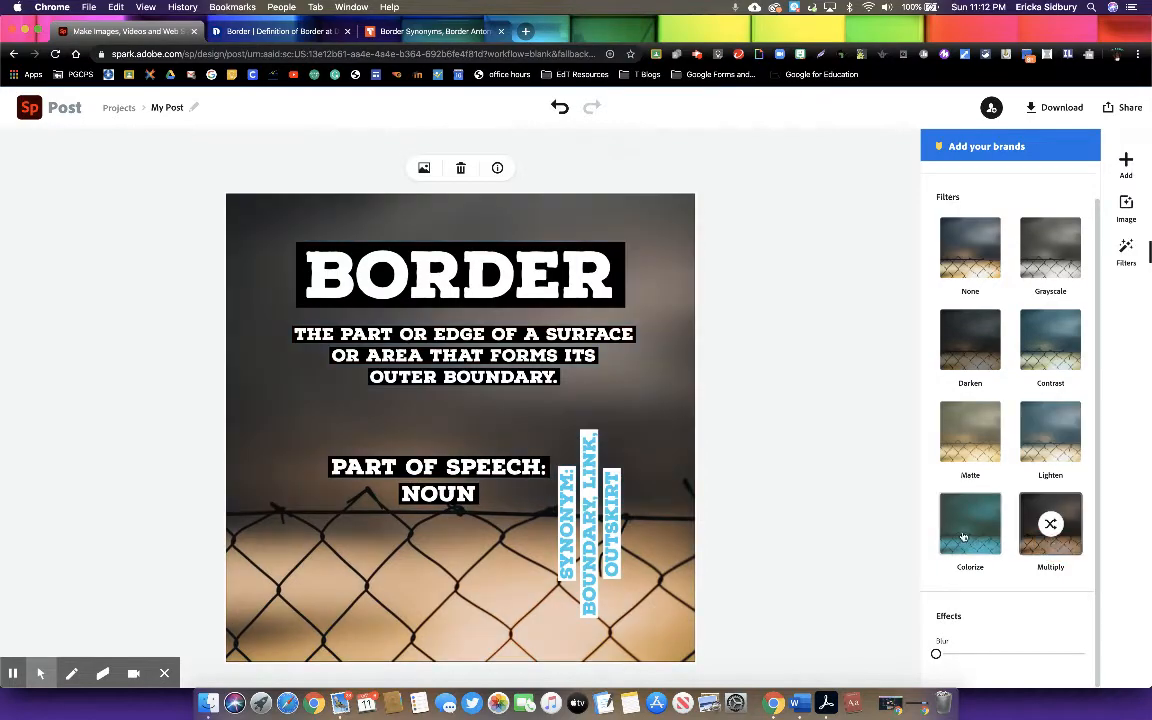
left_click(963, 537)
left_click(1052, 541)
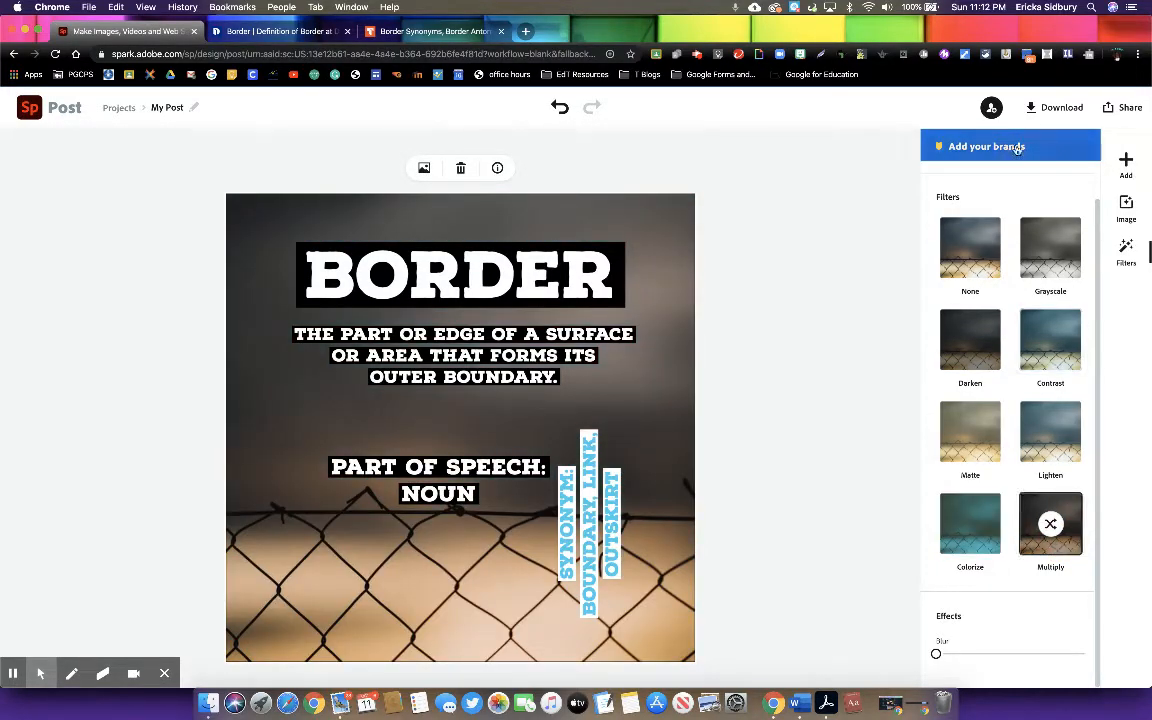
Step: Try the fence photo as a freely movable, smaller picture in the middle of the post, and pin it back to the background
left_click(1127, 162)
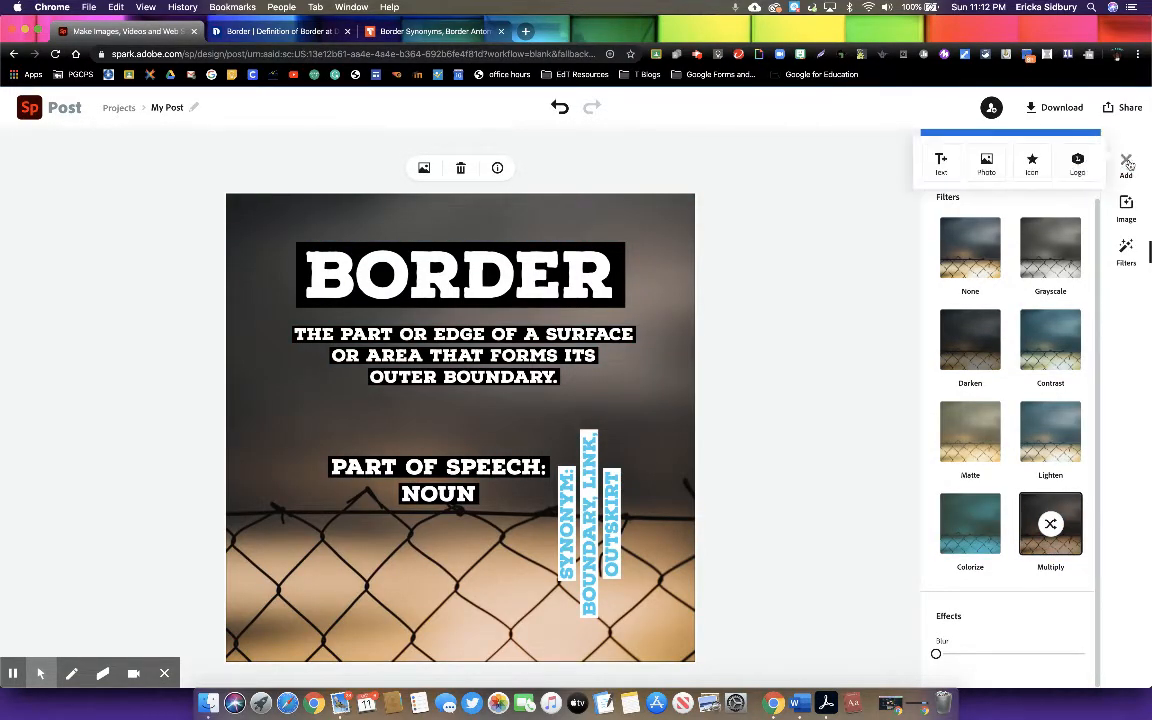
left_click(1128, 205)
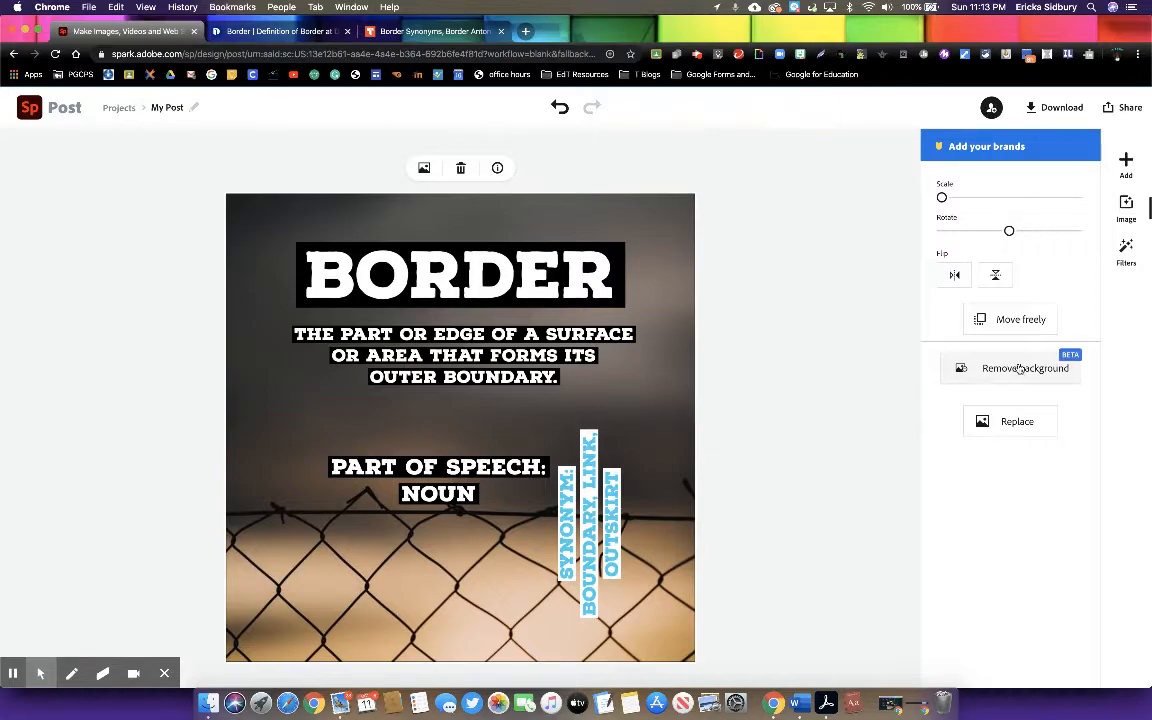
left_click(1004, 322)
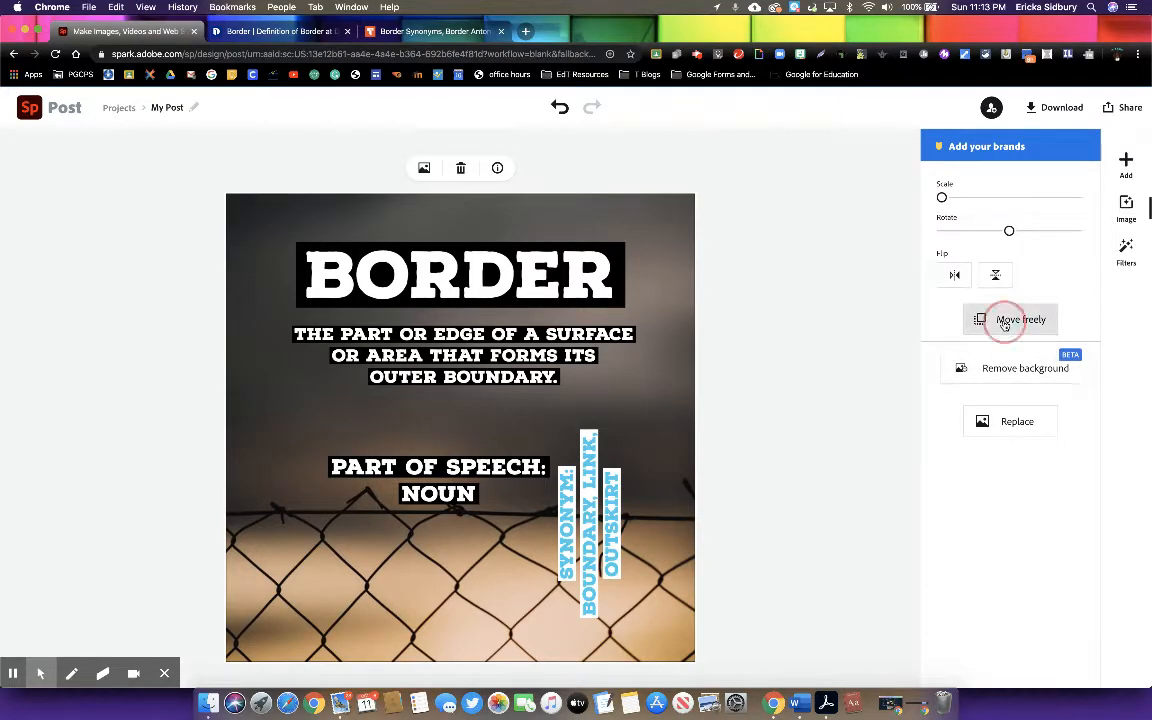
left_click_drag(625, 380, 668, 391)
left_click_drag(633, 405, 638, 358)
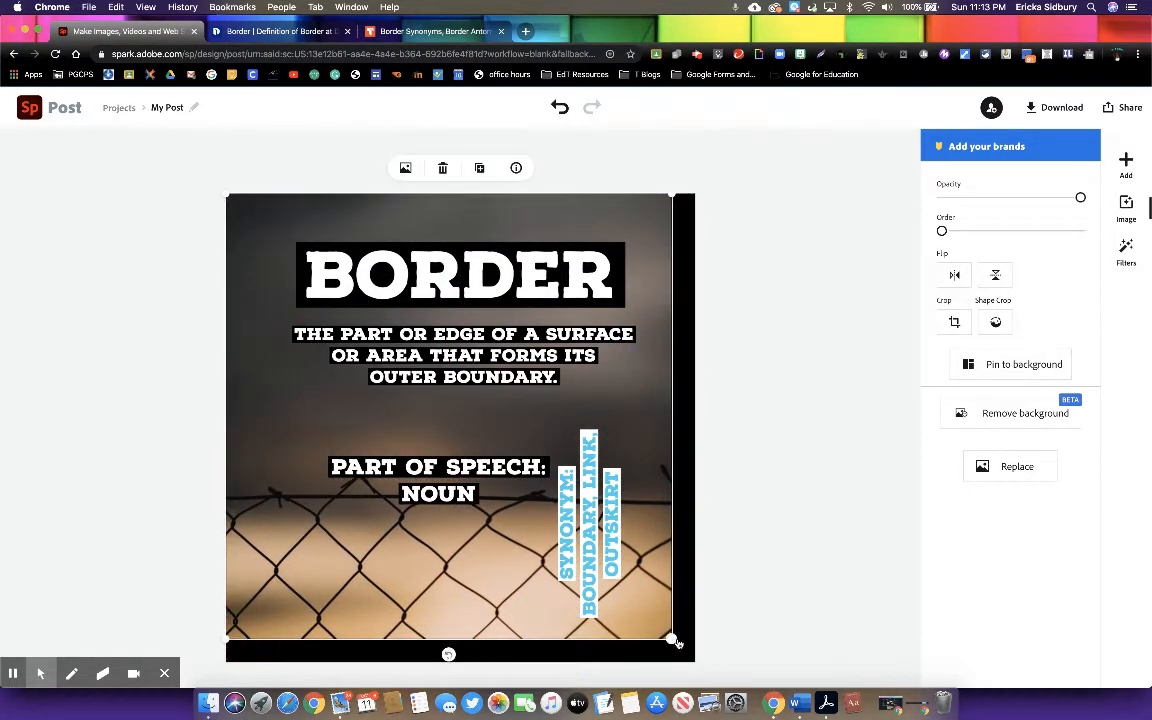
left_click_drag(671, 637, 449, 418)
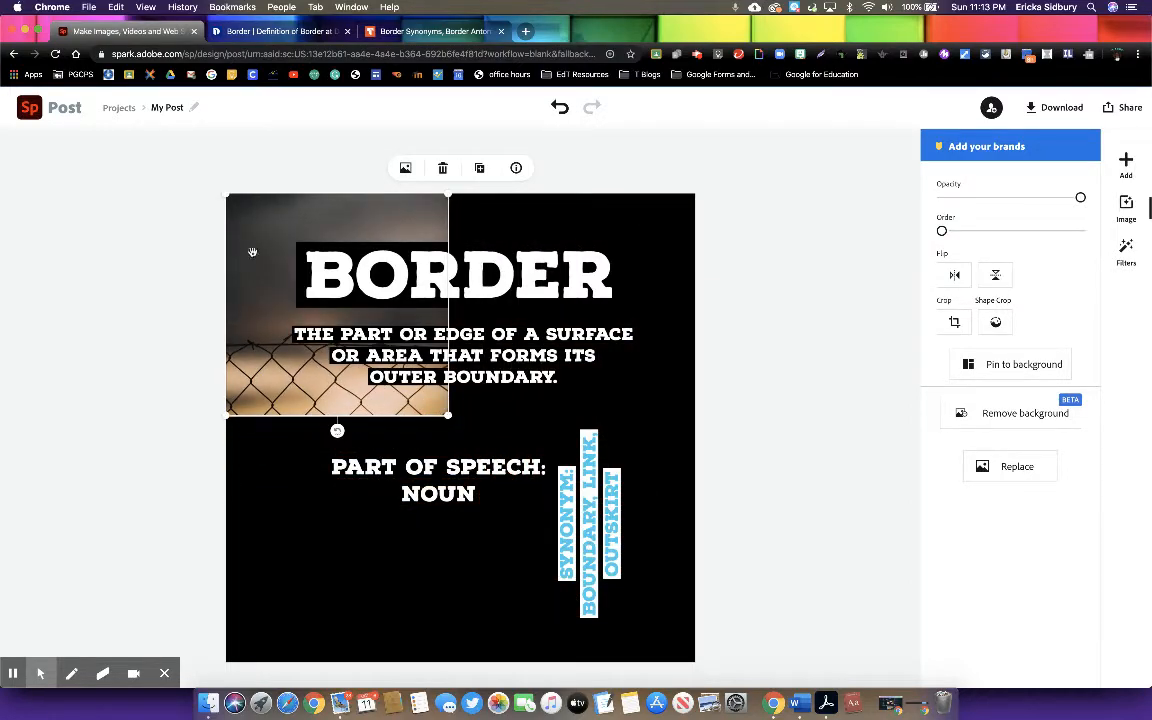
left_click_drag(279, 272, 443, 404)
left_click(622, 394)
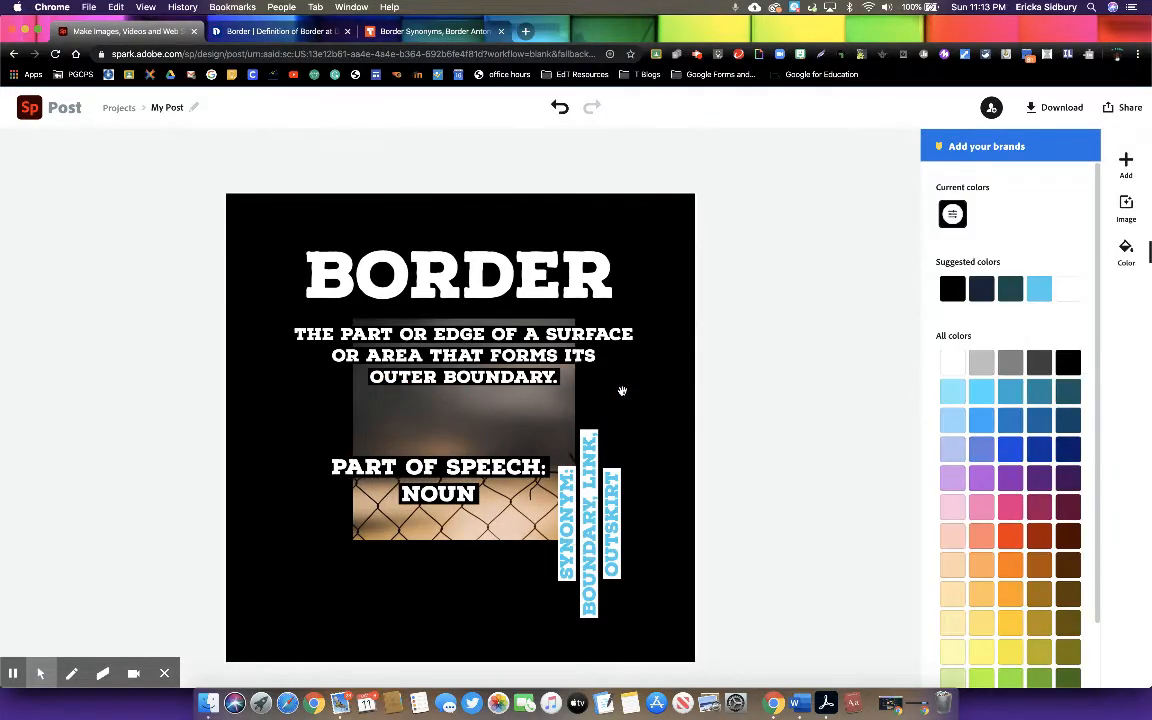
left_click(512, 430)
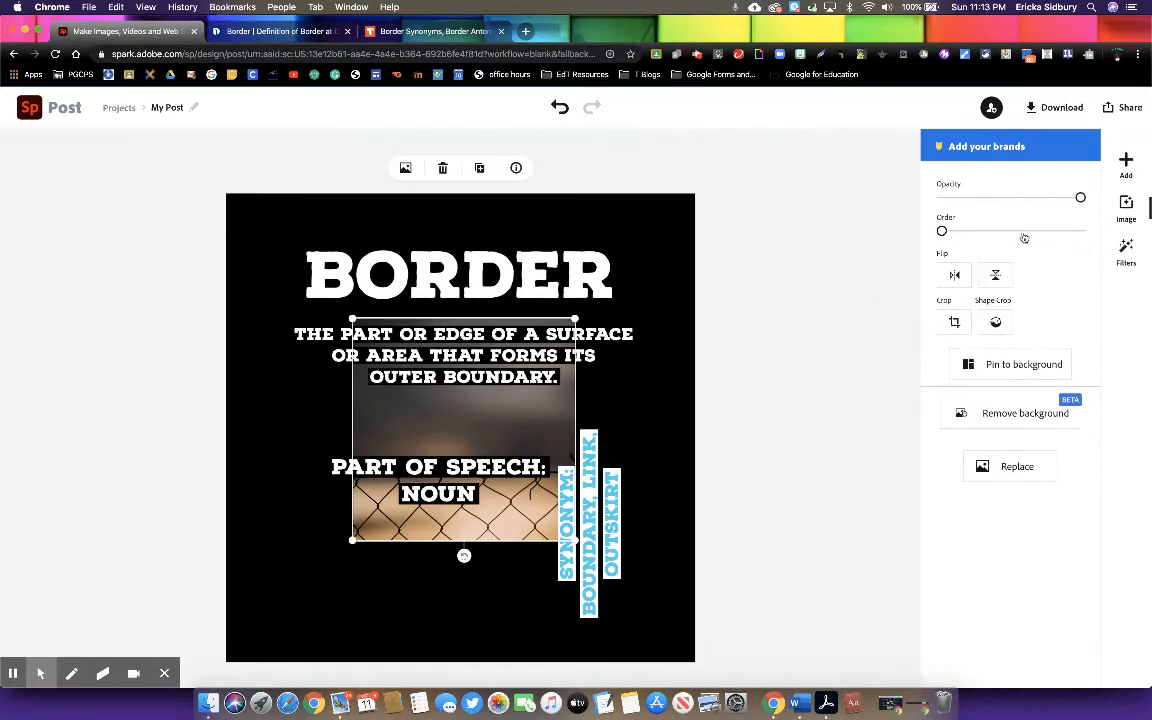
left_click(1003, 366)
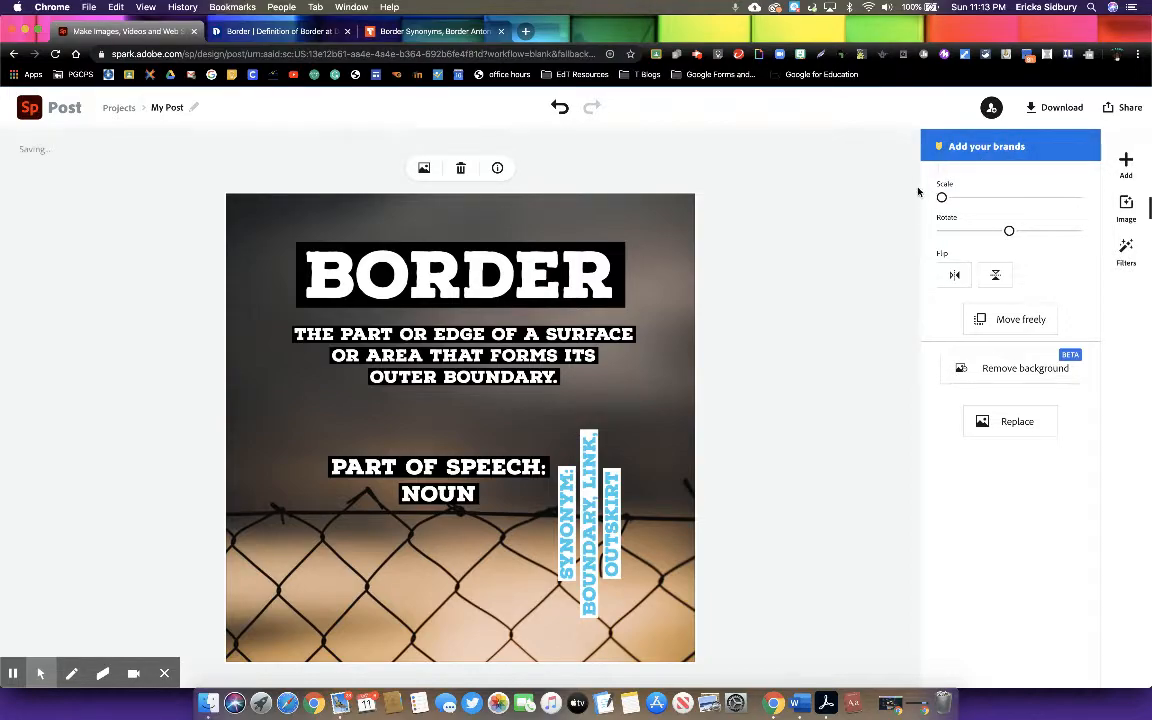
left_click(486, 266)
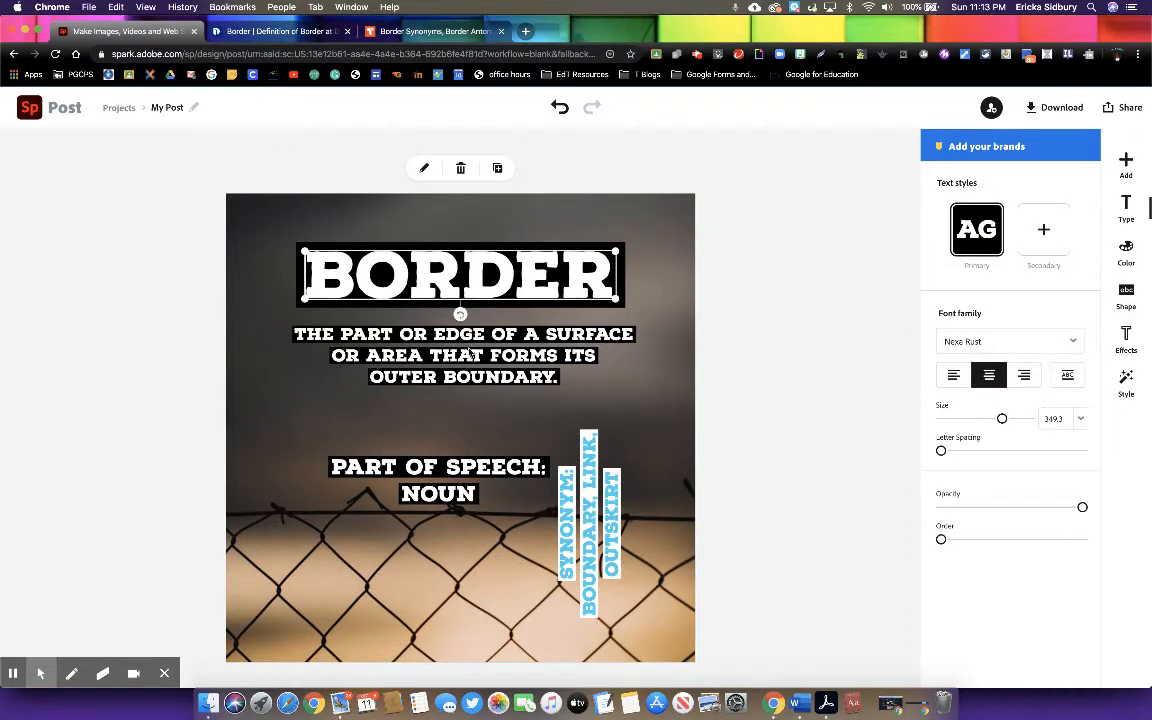
left_click(473, 348)
left_click(454, 478)
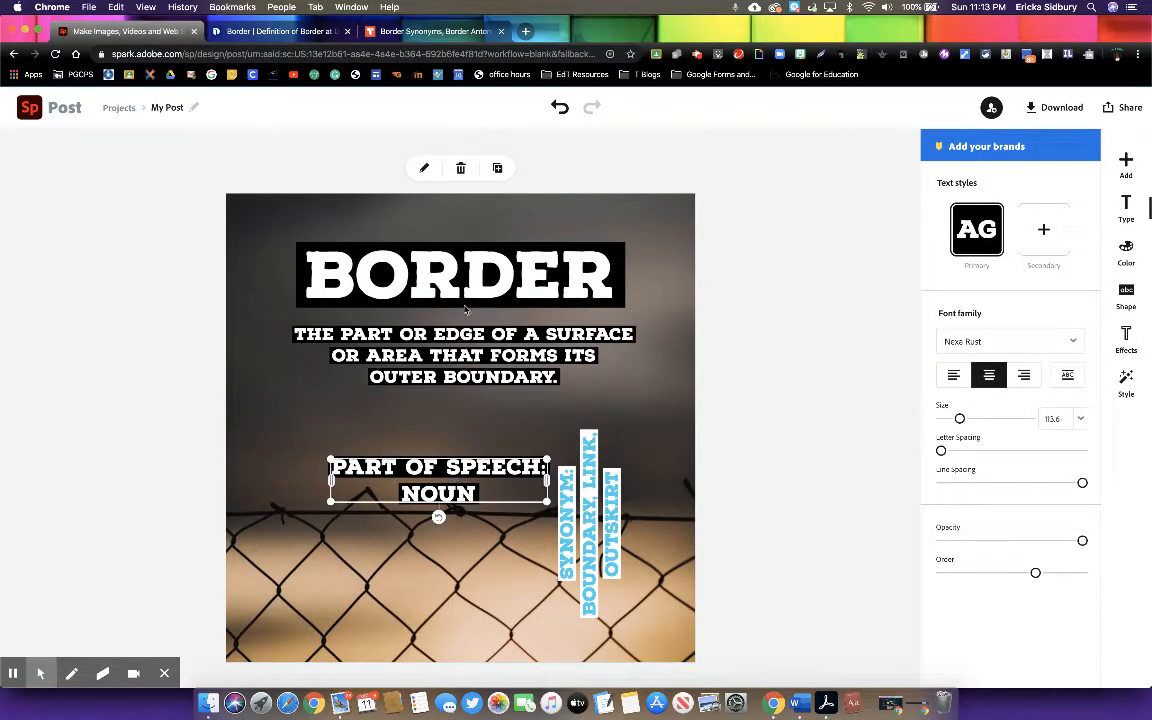
Step: Try the Shadow, Outline, Cutout, Shadow & Outline, Cutout & Outline and Cutout & Shadow text effects on the BORDER title
left_click(483, 274)
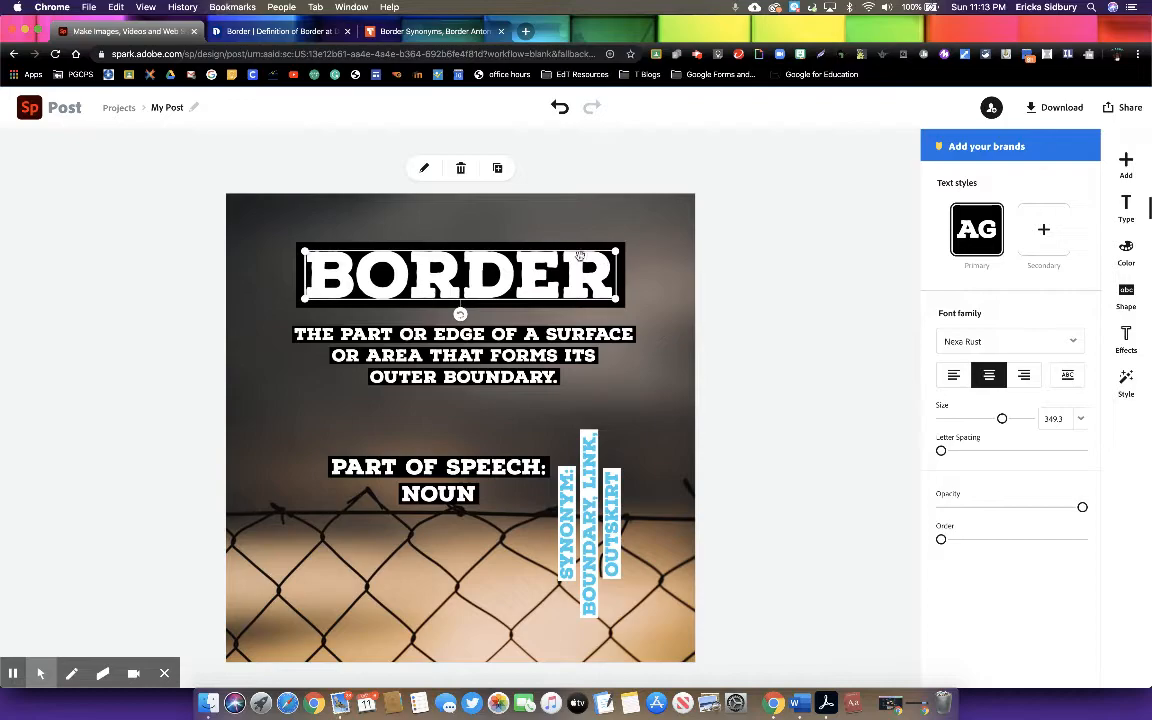
left_click(1124, 333)
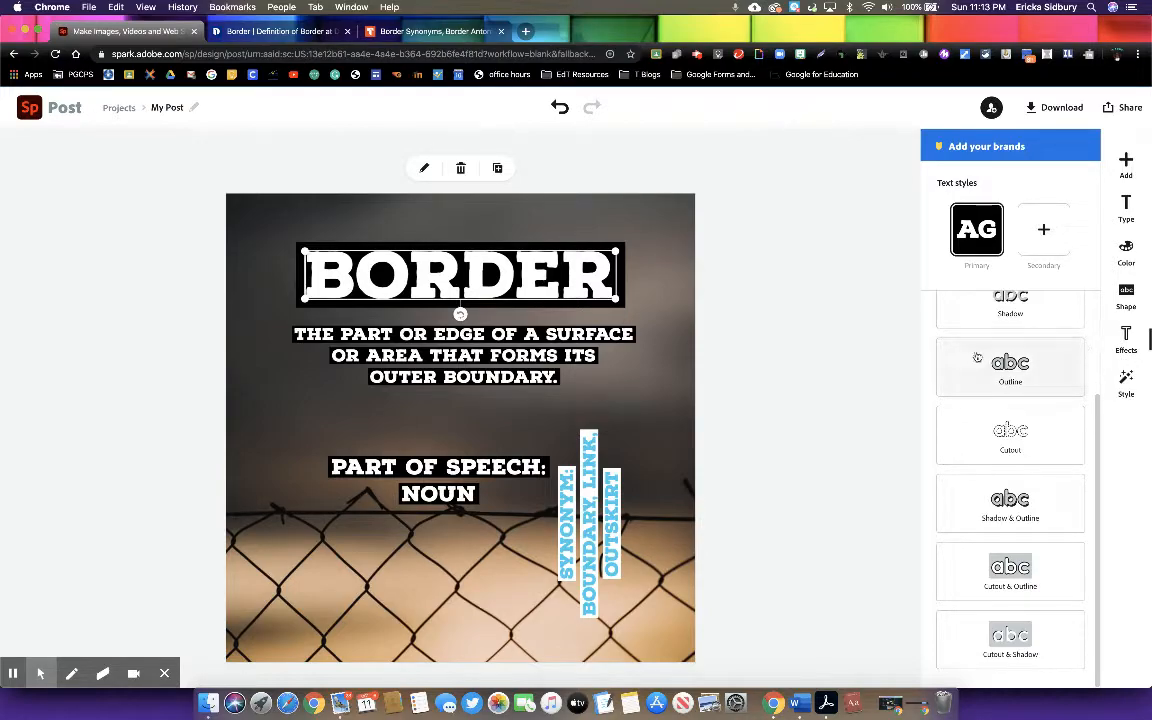
scroll(975, 355, "up", 3)
left_click(1023, 442)
scroll(1012, 550, "down", 3)
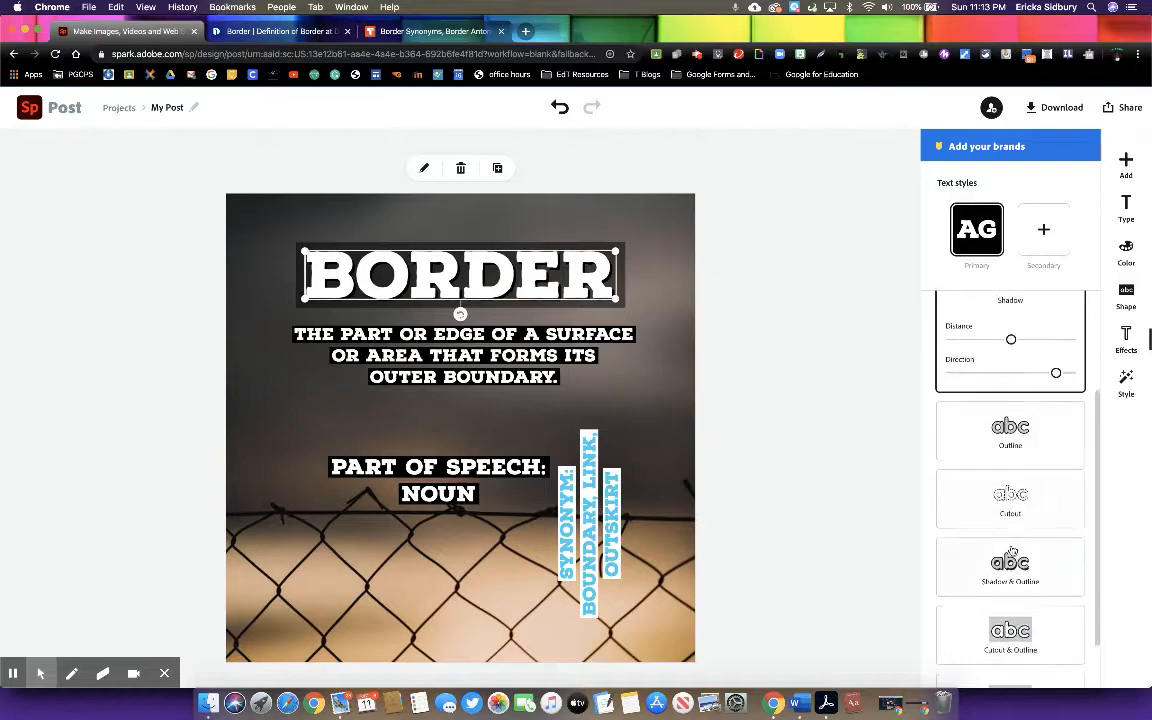
left_click(1010, 440)
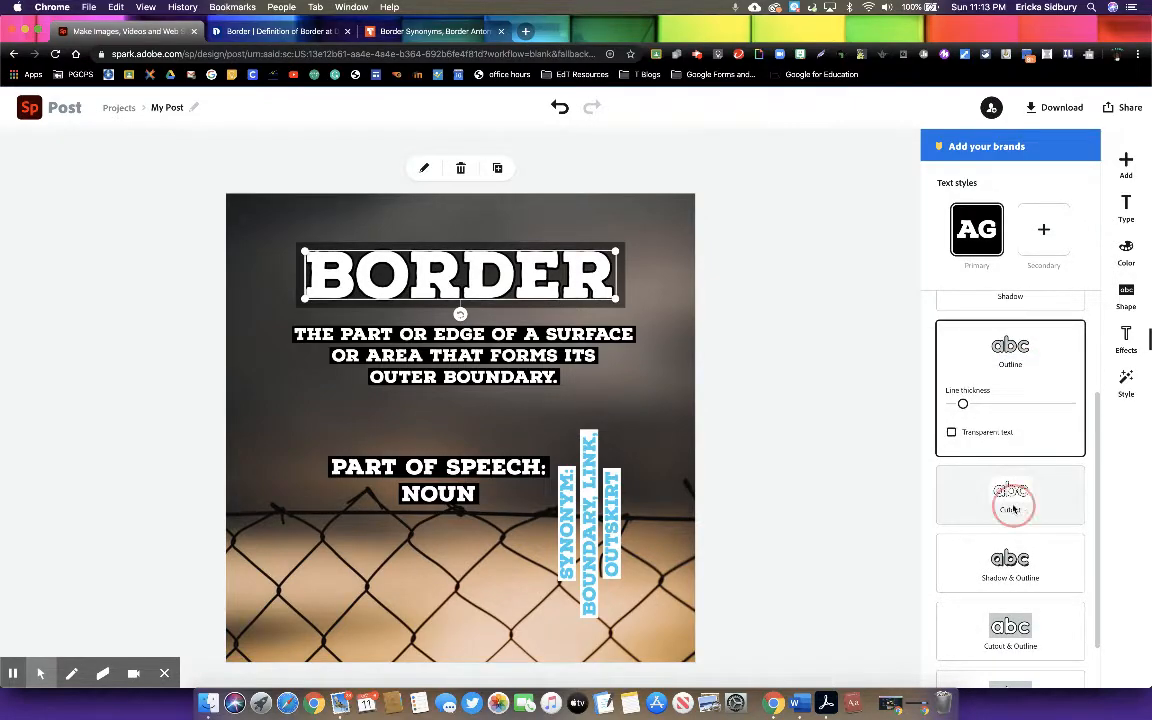
left_click(1020, 508)
left_click(1052, 490)
scroll(1014, 625, "down", 3)
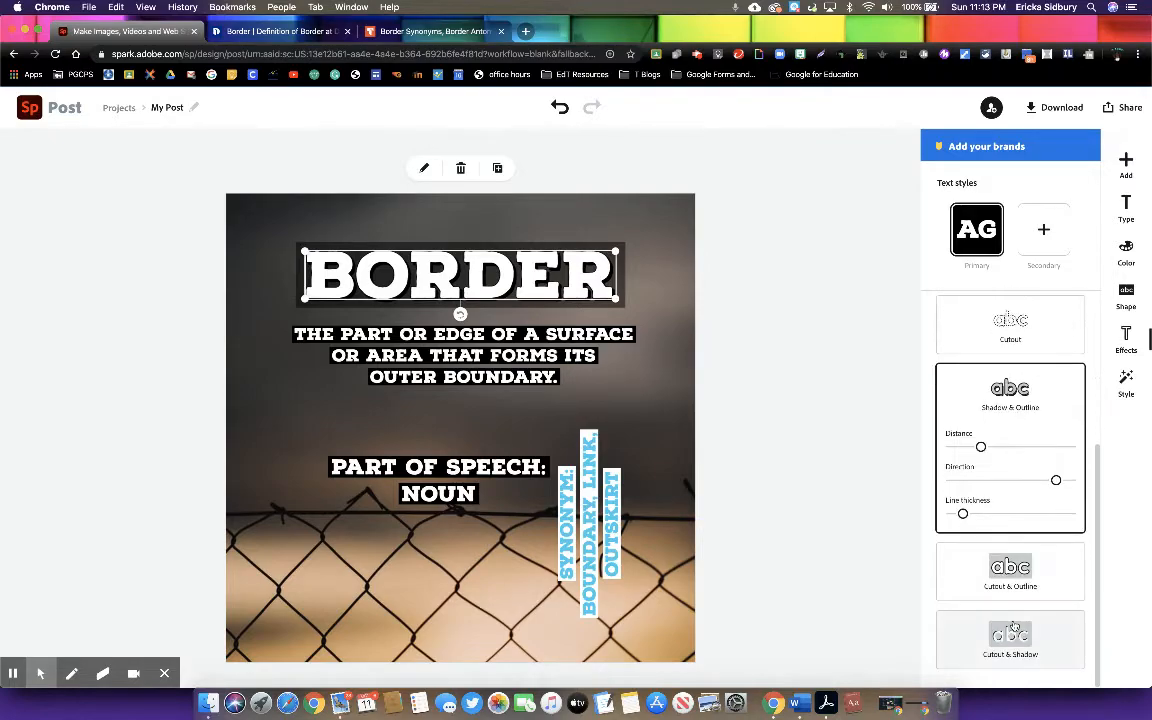
left_click(1019, 584)
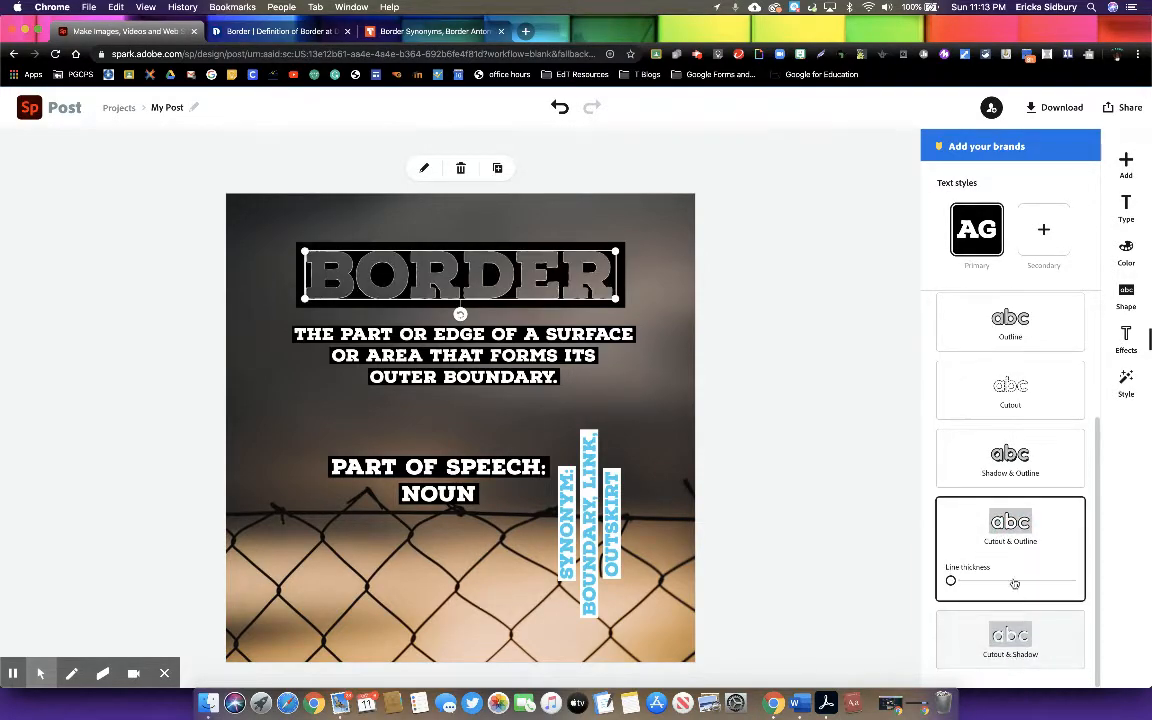
left_click(1012, 635)
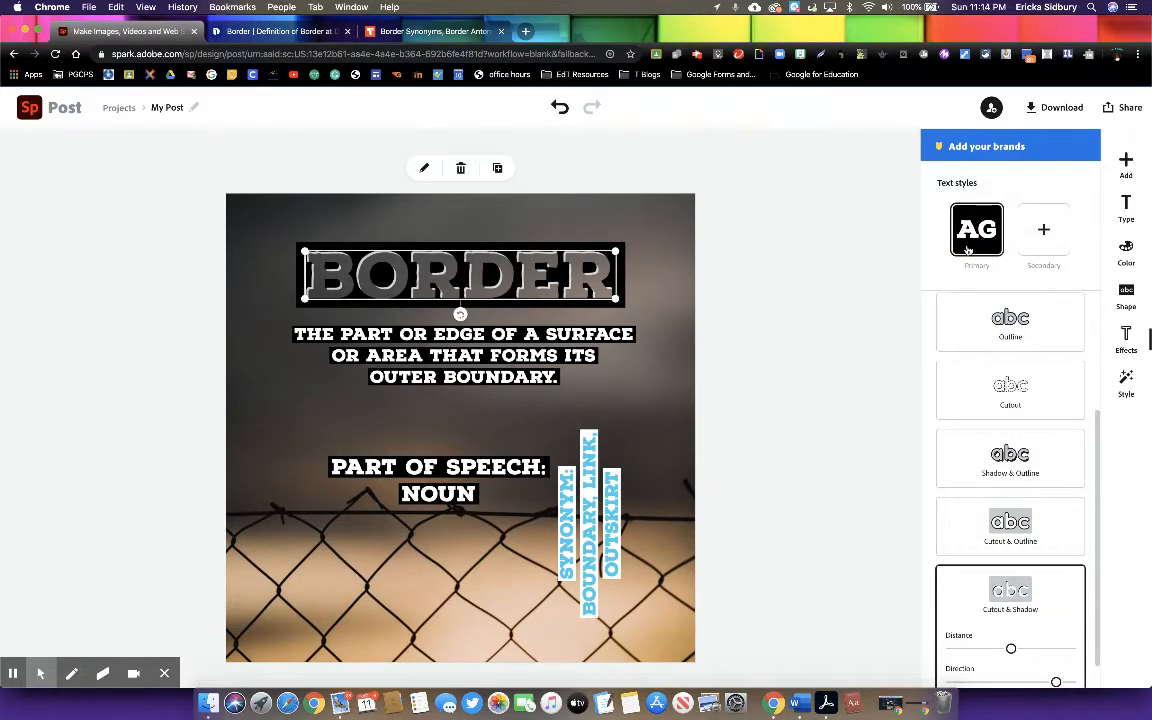
Step: Try adding a secondary text style to the BORDER title, switch between it and the primary style, and delete the secondary one
left_click(1040, 235)
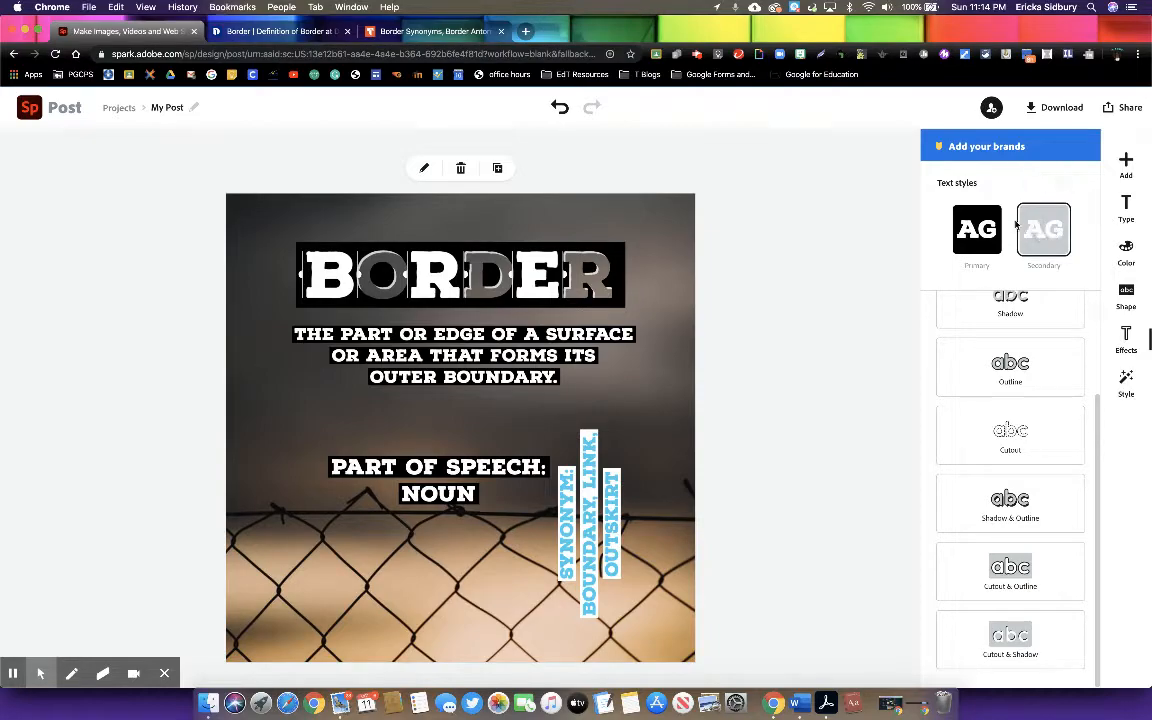
left_click(975, 232)
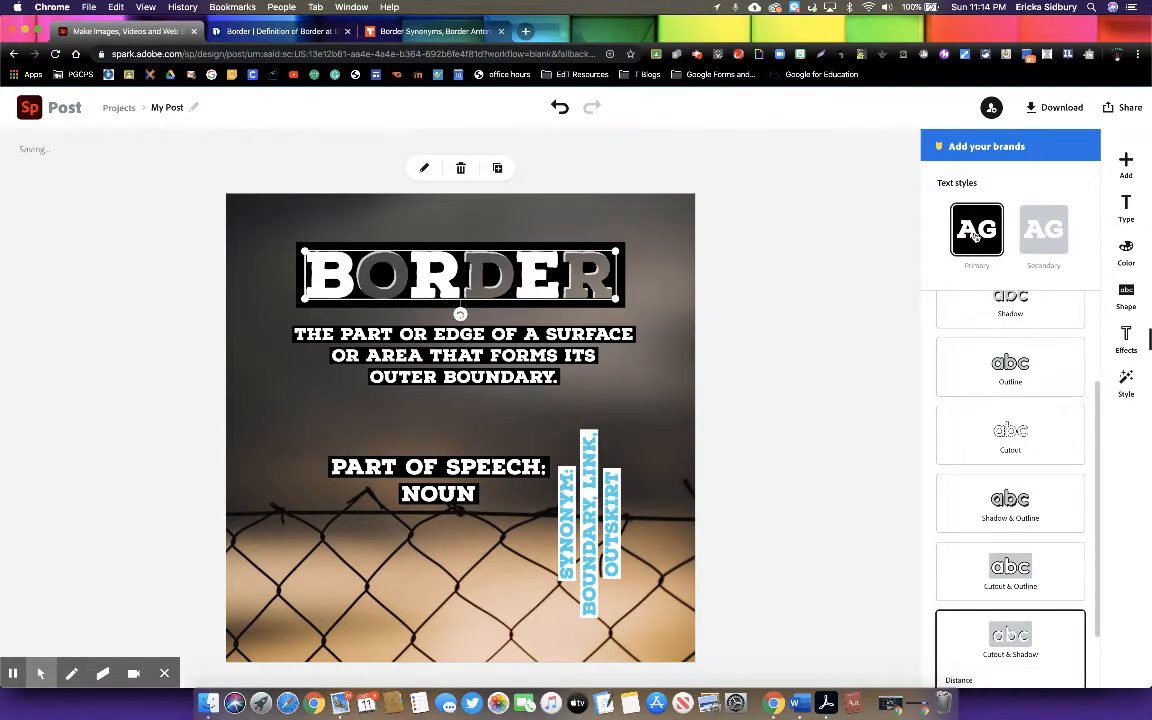
left_click(1042, 231)
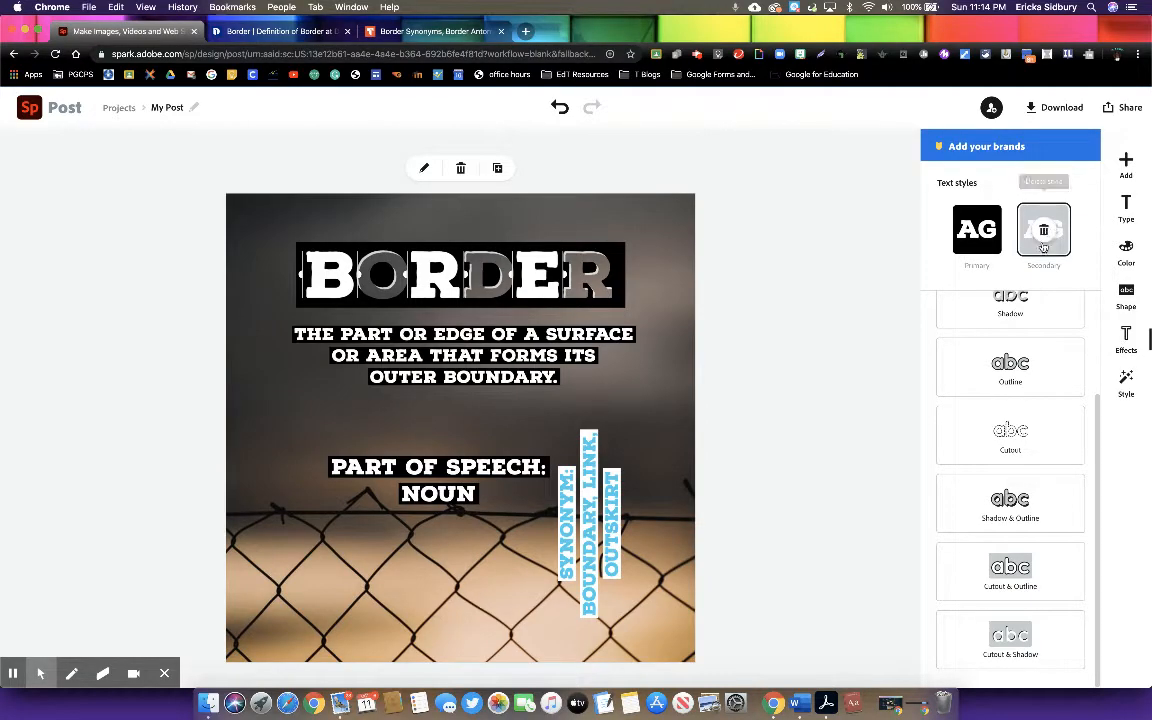
left_click(1046, 232)
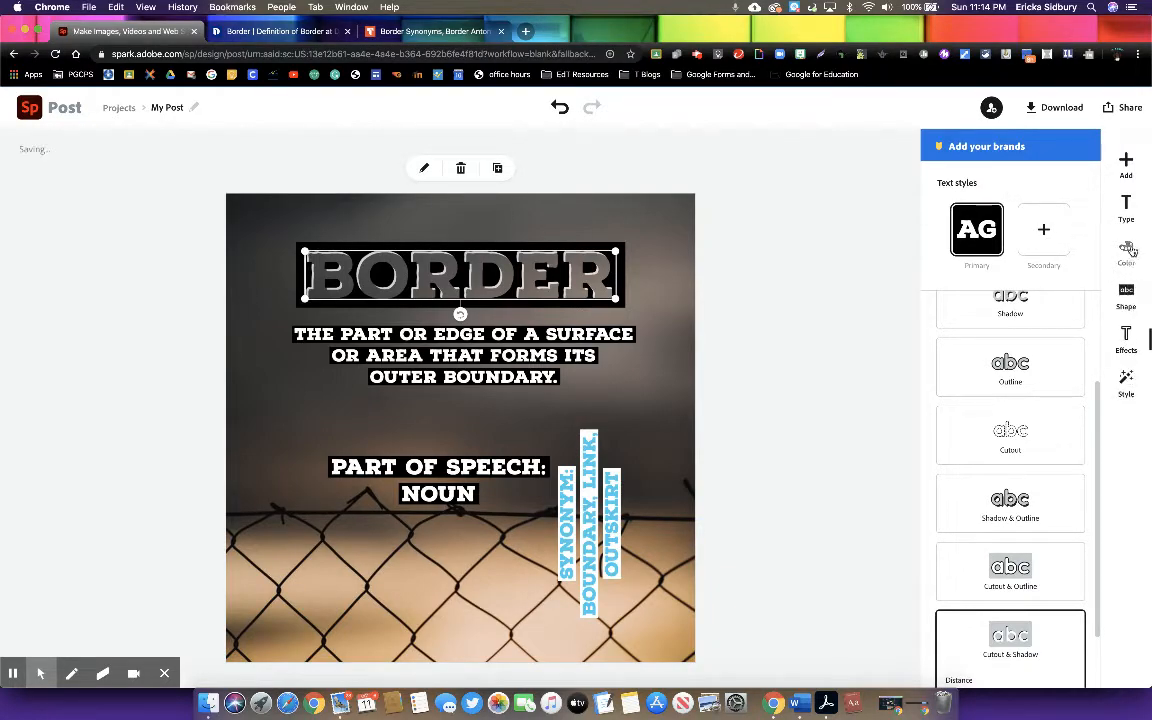
Step: Try the style suggestions wheel on the BORDER title and shuffle its secondary text style
left_click(1125, 381)
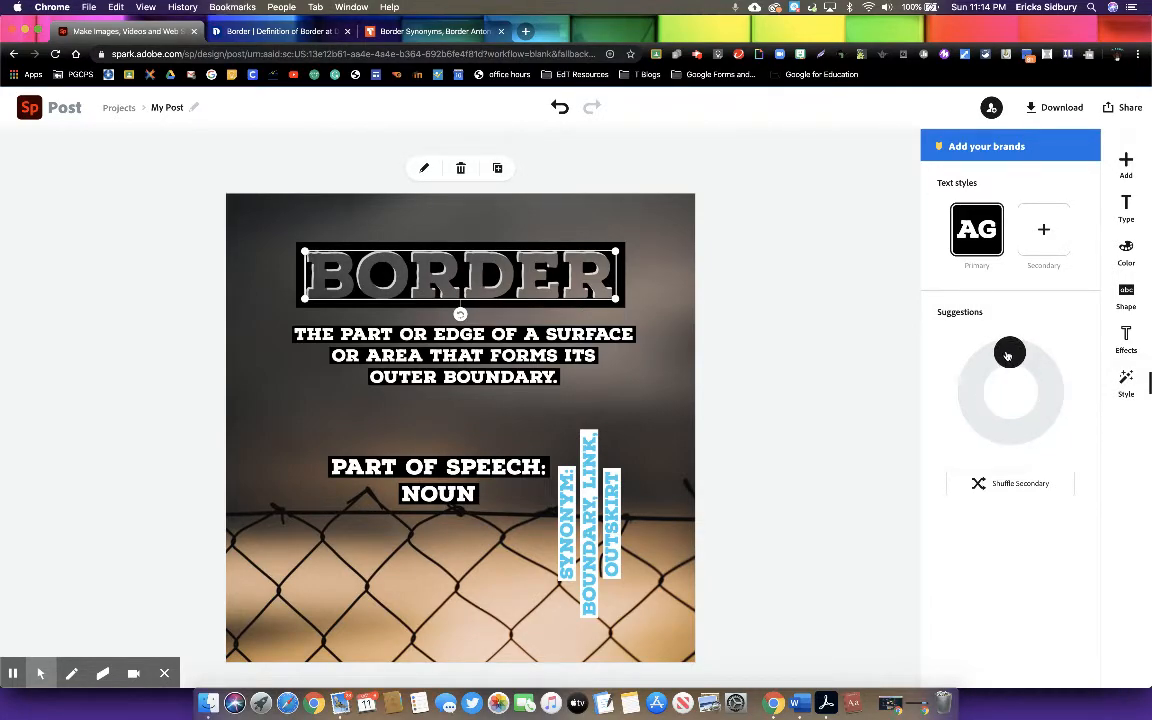
mouse_move(1007, 355)
left_mouse_down()
mouse_move(1051, 388)
mouse_move(1053, 419)
mouse_move(1025, 440)
mouse_move(989, 430)
mouse_move(972, 397)
mouse_move(992, 355)
mouse_move(1031, 358)
mouse_move(1049, 396)
mouse_move(1040, 368)
mouse_move(1004, 356)
mouse_move(987, 372)
mouse_move(995, 410)
mouse_move(1015, 426)
mouse_move(1033, 417)
mouse_move(1037, 390)
mouse_move(1014, 374)
left_mouse_up()
left_click(1010, 492)
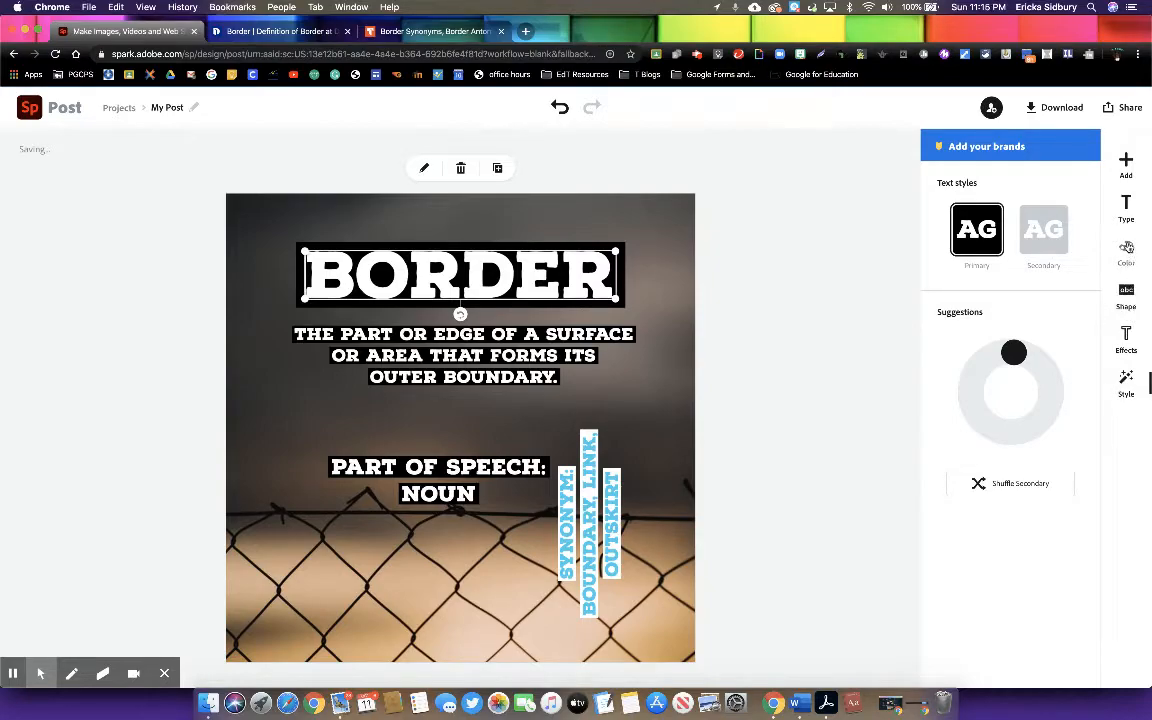
Step: Try the suggested black and peach colour pair on the BORDER title and shuffle its two colours
left_click(1126, 245)
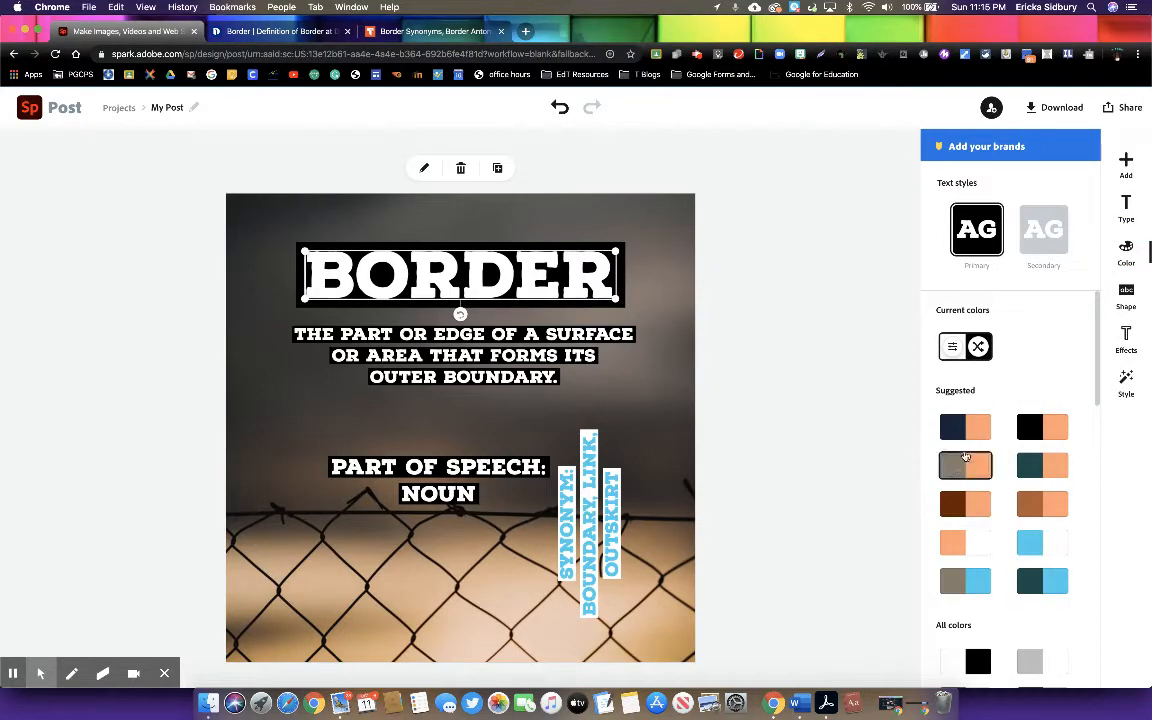
left_click(1054, 431)
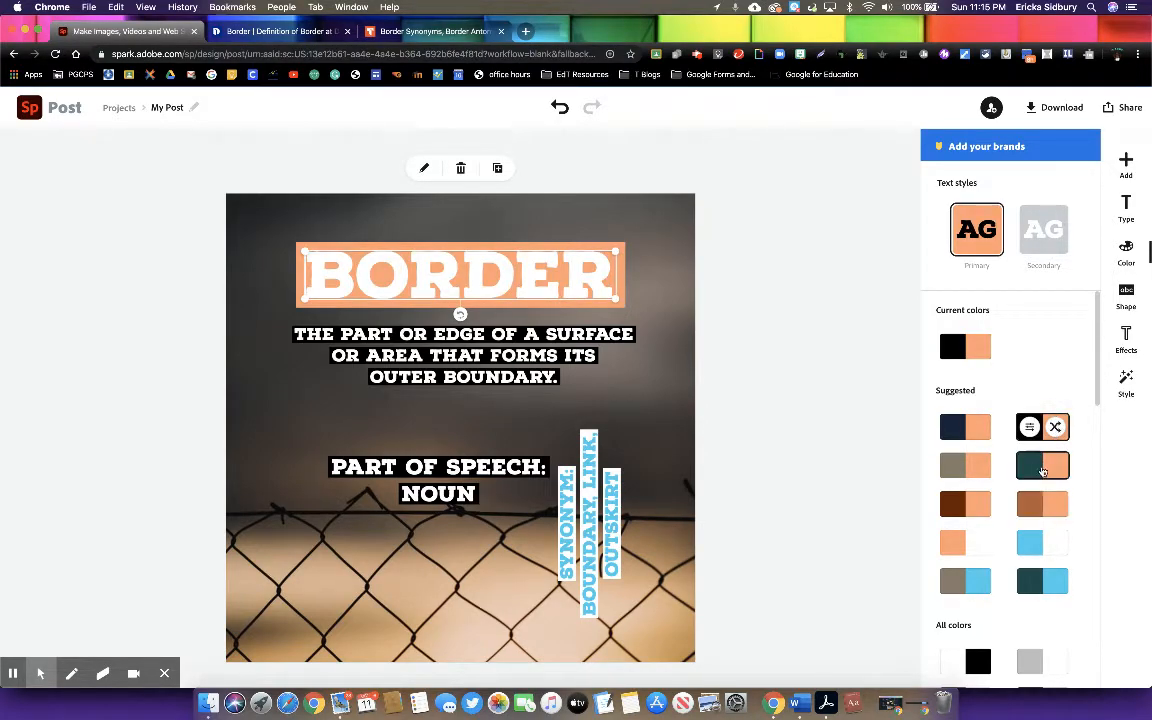
left_click(1057, 427)
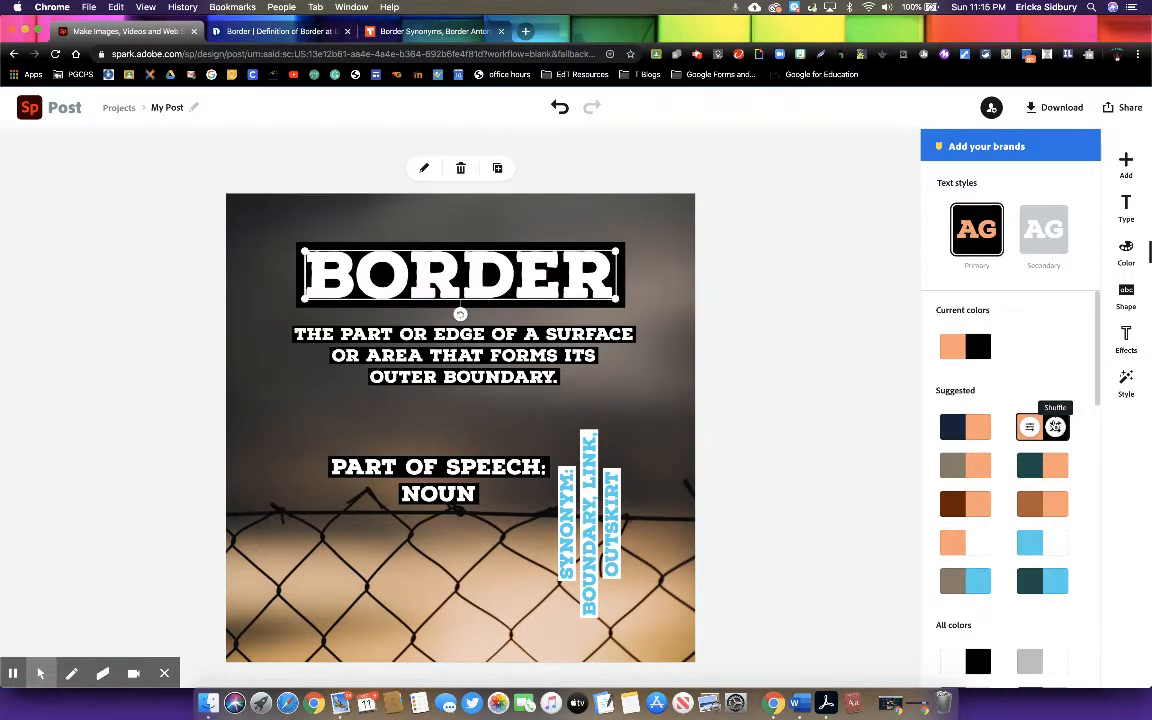
Step: Try the golden yellow and black colour pair on the BORDER title and shuffle its colours between text and shape
scroll(966, 530, "down", 5)
scroll(970, 540, "down", 10)
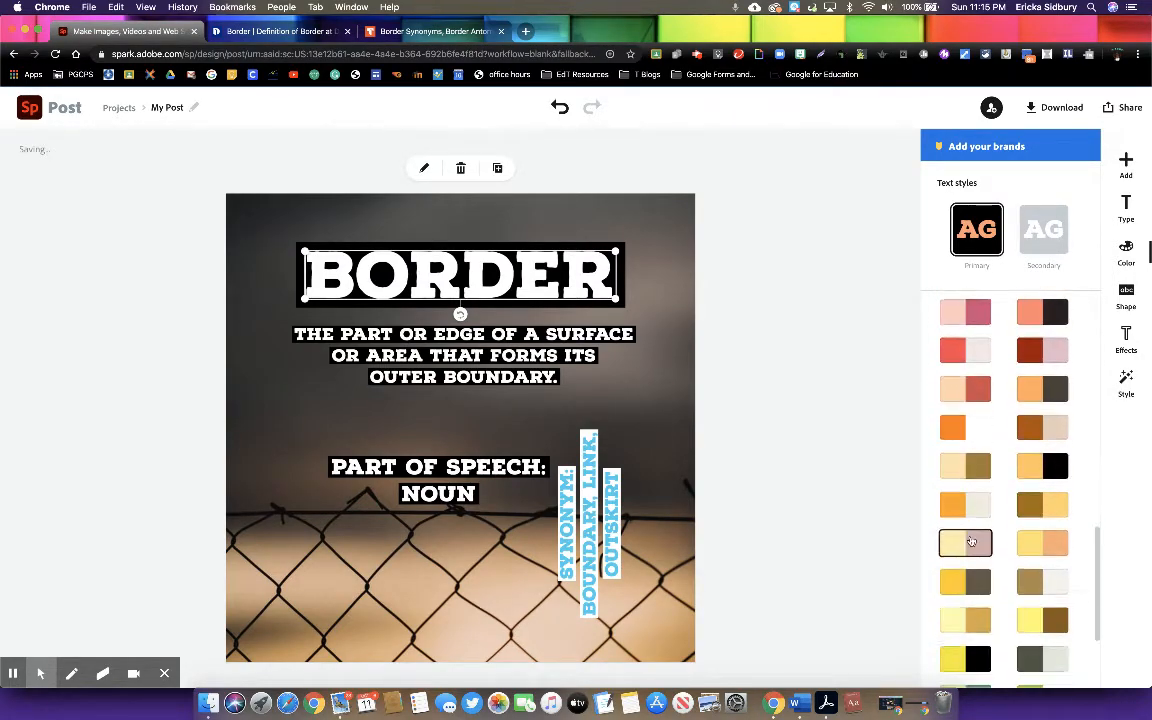
left_click(1038, 469)
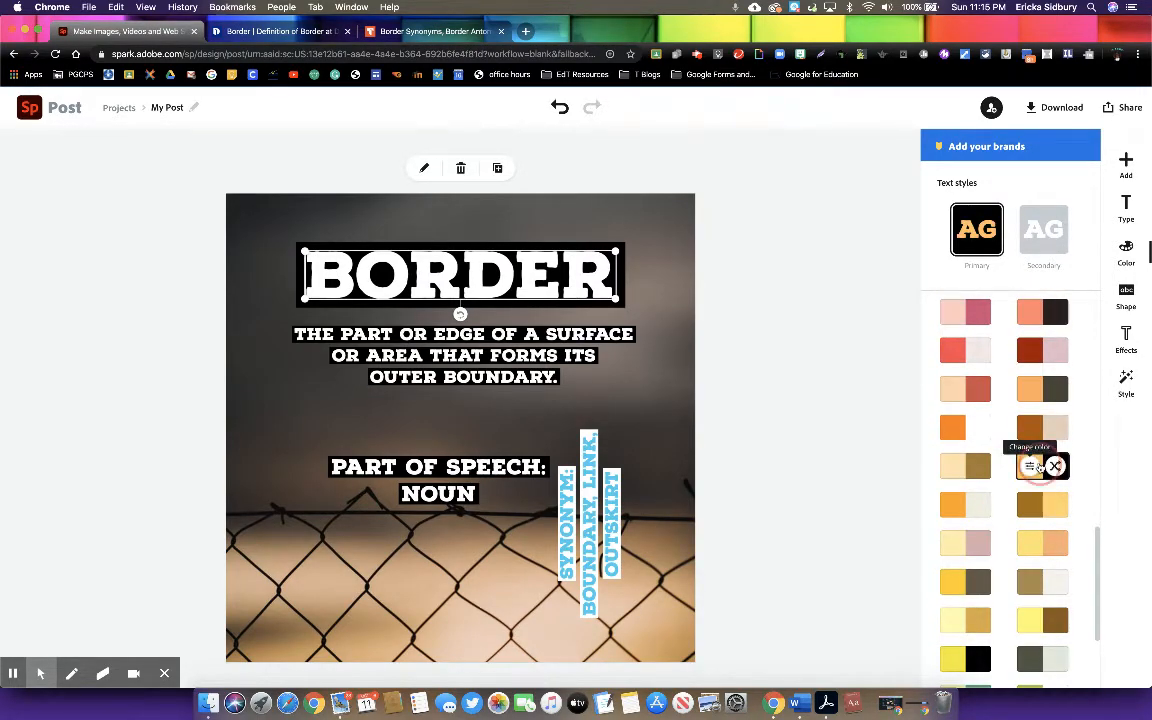
left_click(1036, 467)
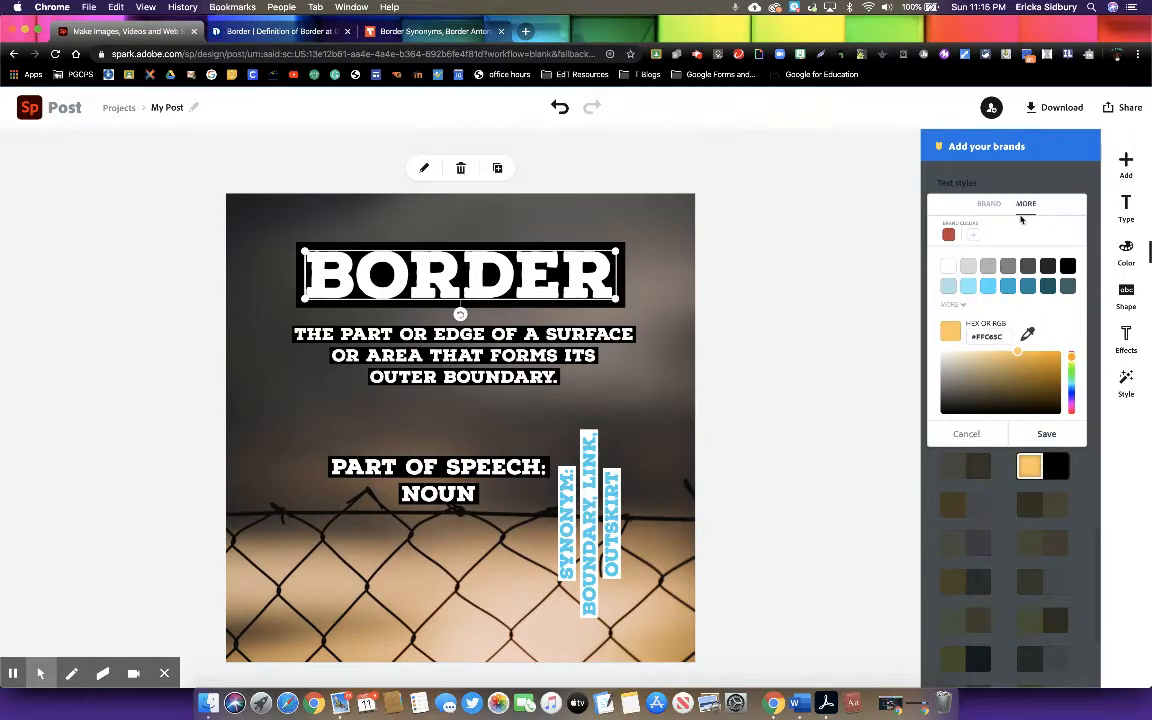
left_click(1039, 186)
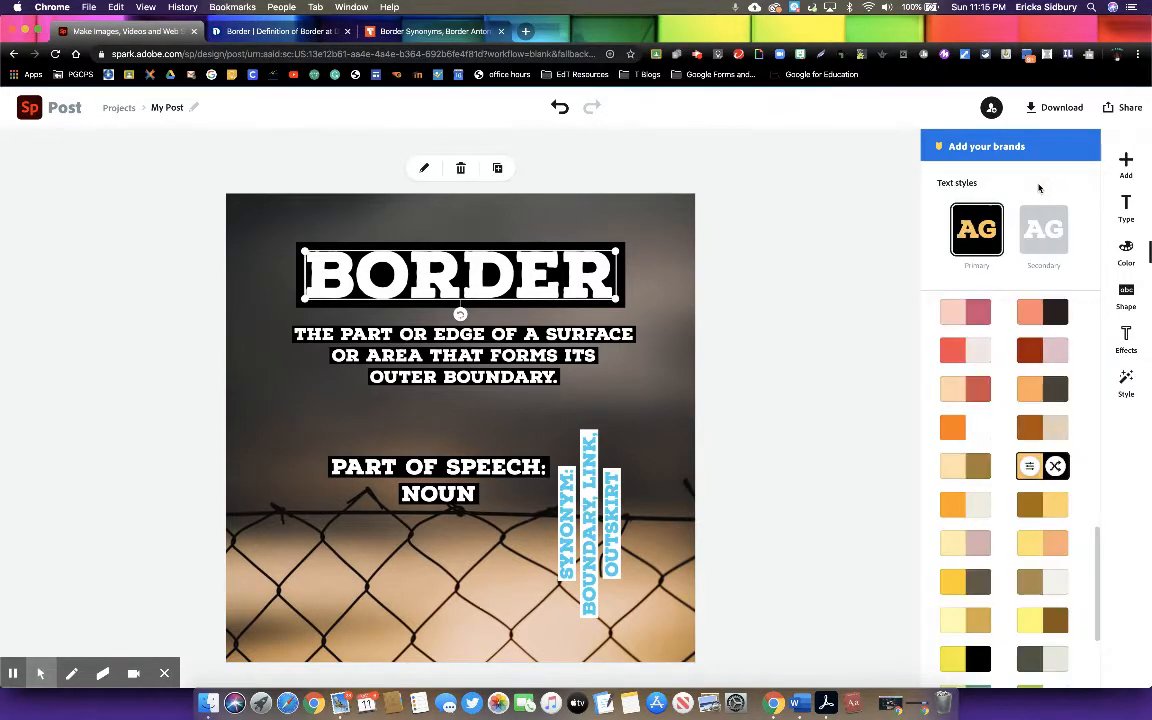
left_click(1056, 467)
left_click(1056, 467)
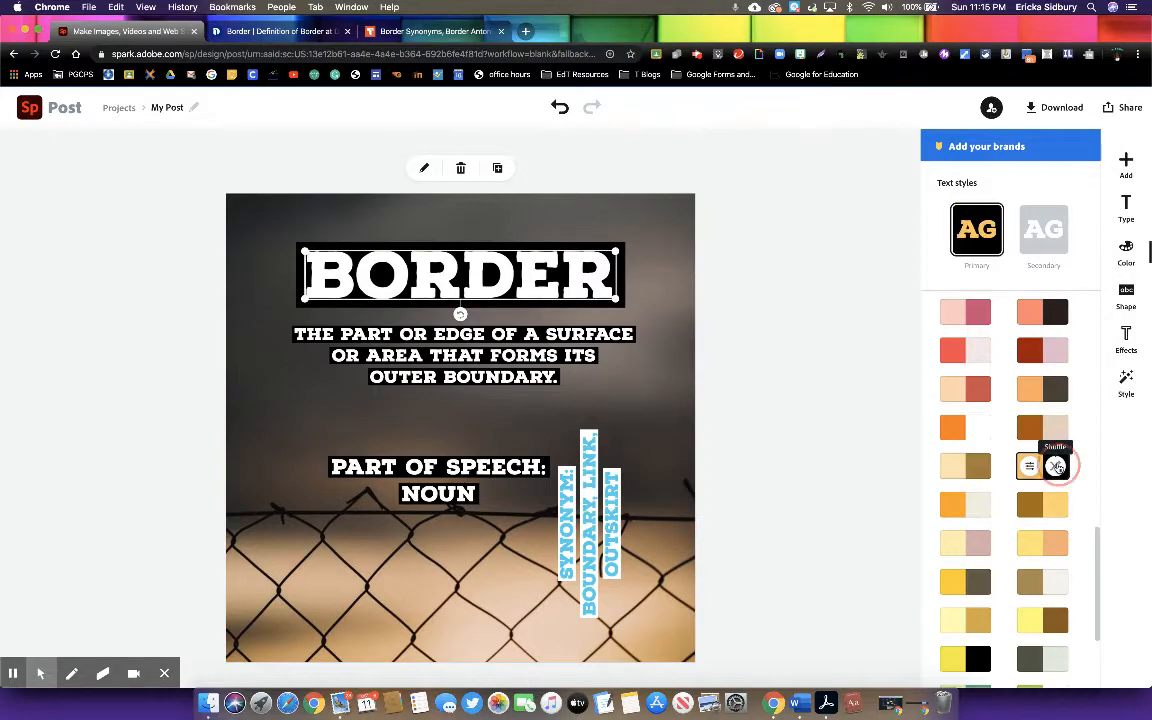
left_click(1056, 467)
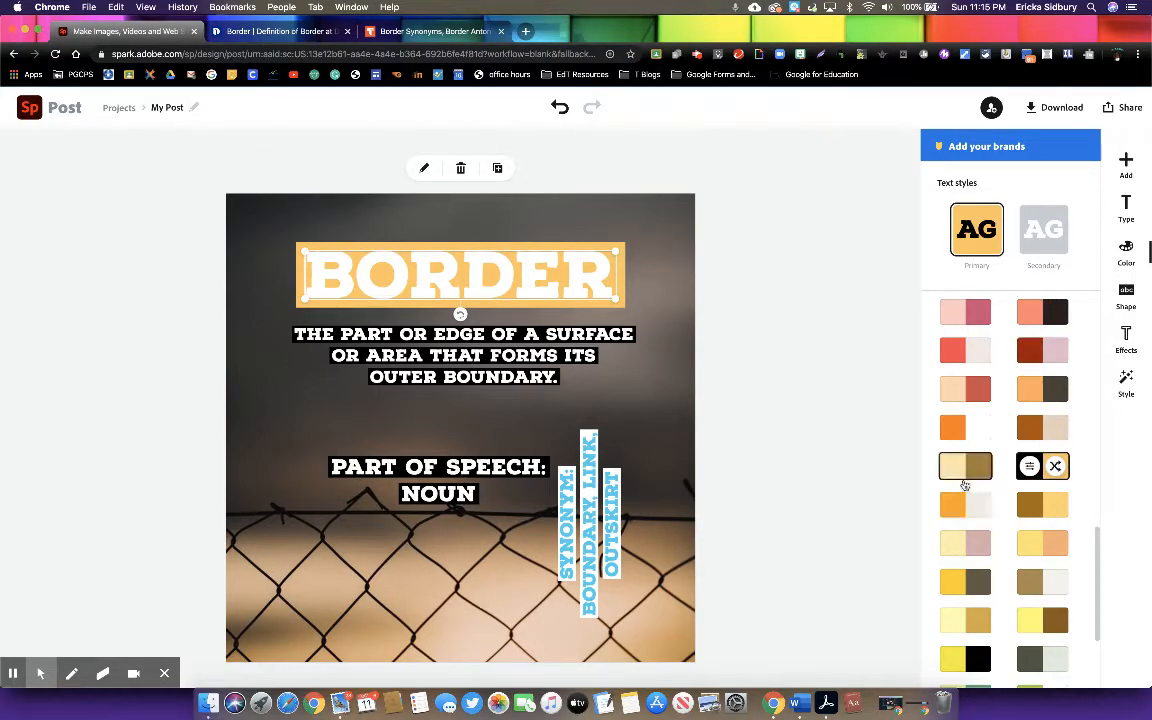
Step: Apply the bright yellow and black colour pair to the BORDER title, leaving its custom colour unedited
left_click(954, 658)
left_click(954, 658)
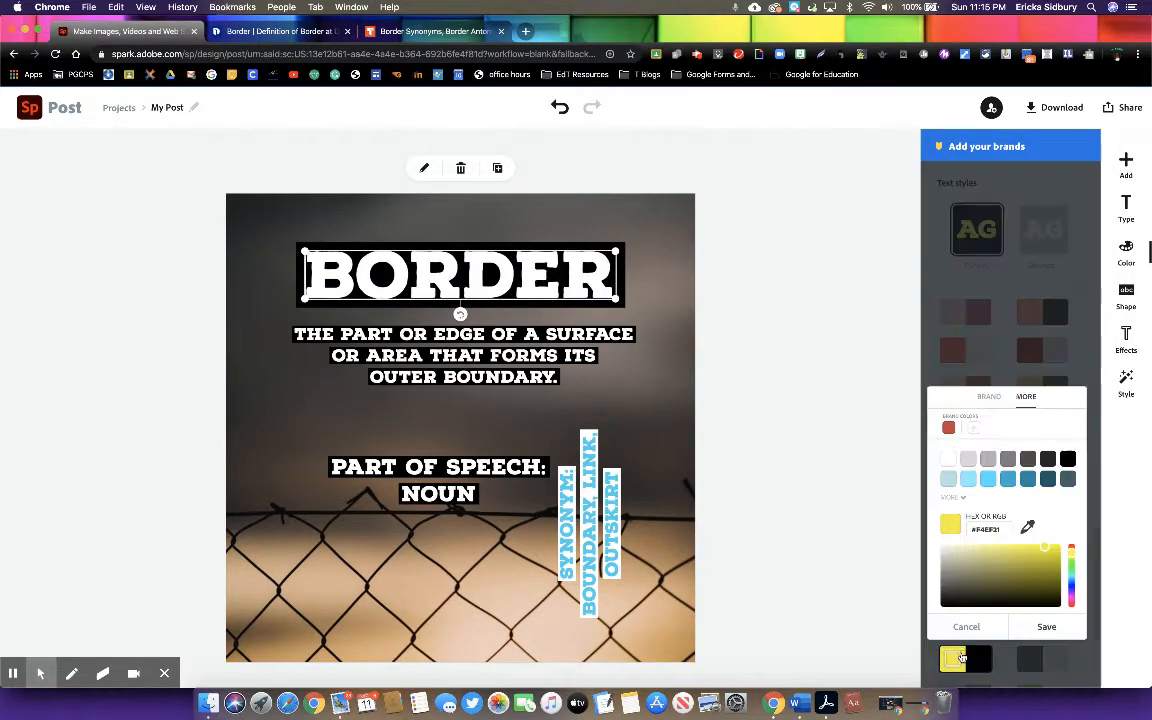
left_click(958, 272)
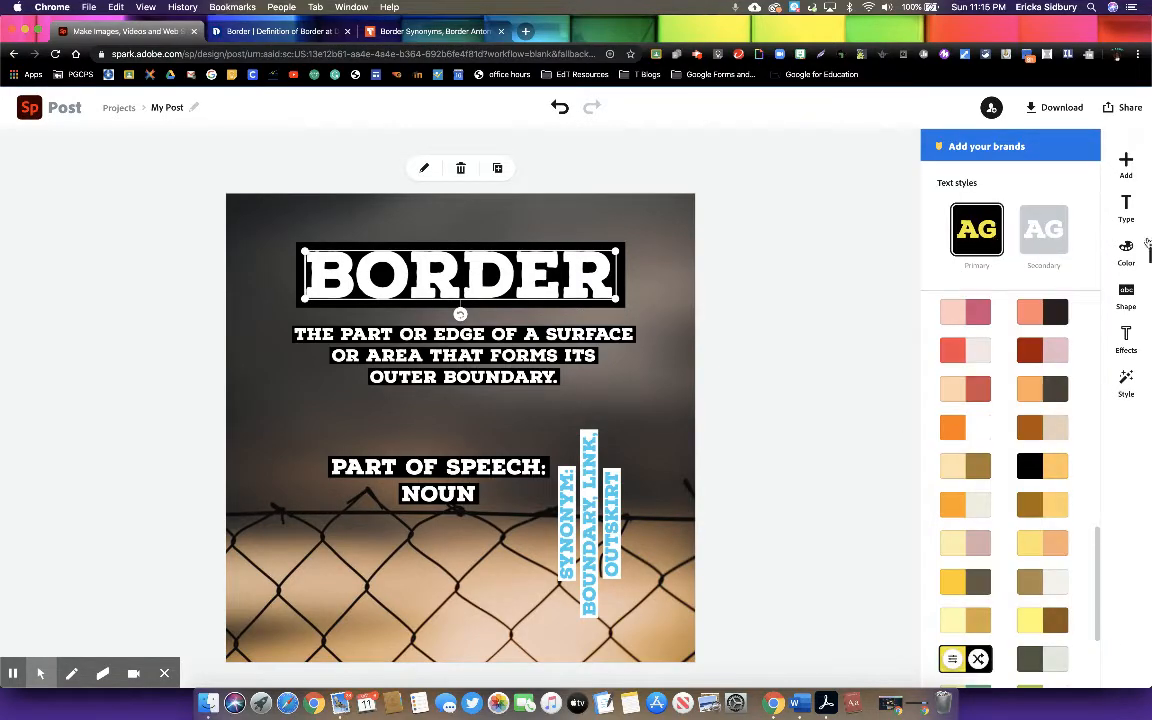
Step: Try the Playfair Display Regular font on the BORDER title
left_click(1125, 209)
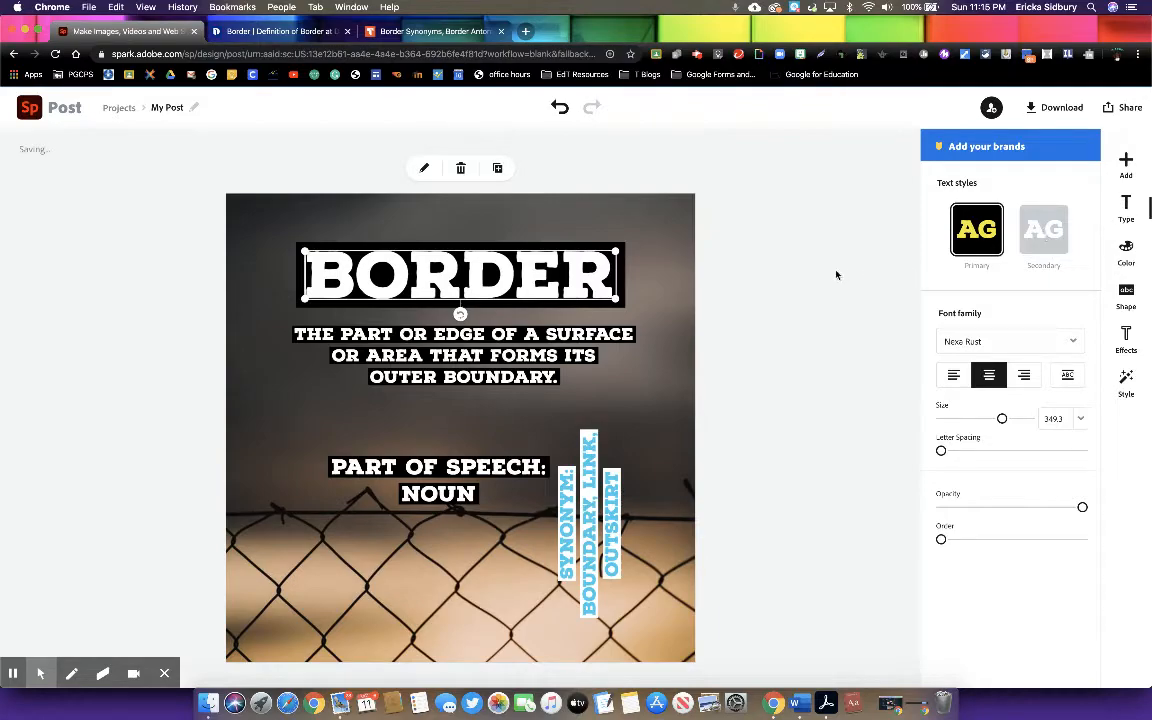
left_click(1041, 342)
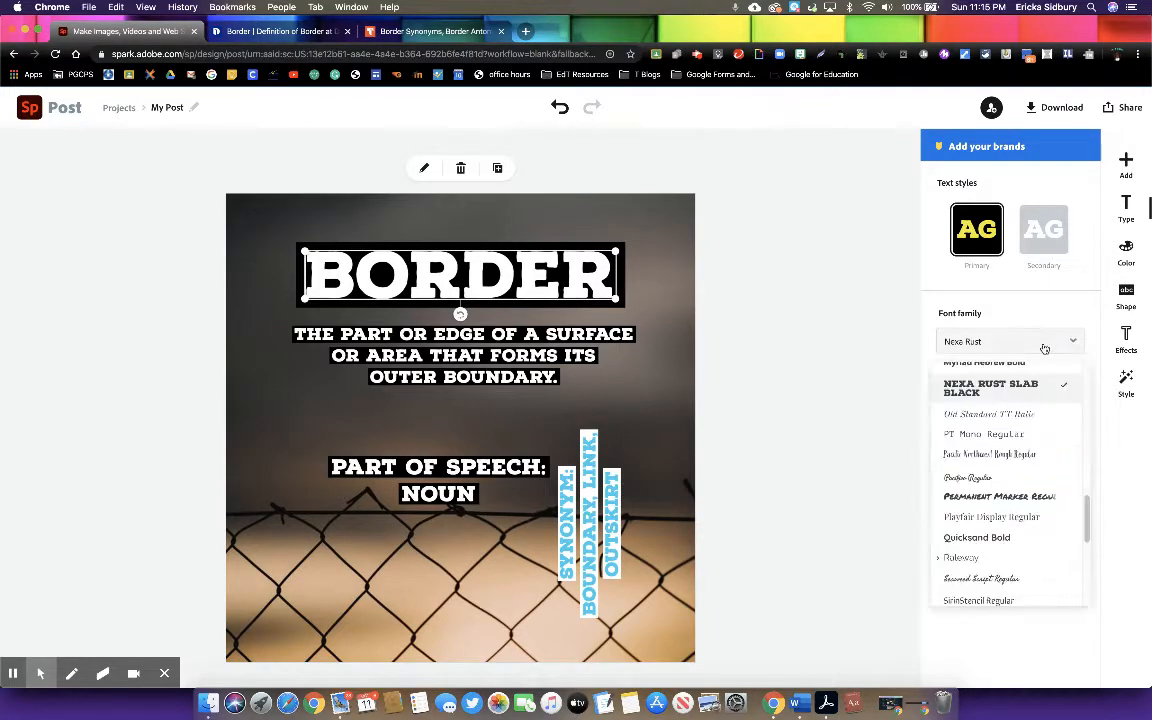
left_click(1023, 517)
Step: Set the BORDER title's font to Stencil Std Bold
left_click(1042, 341)
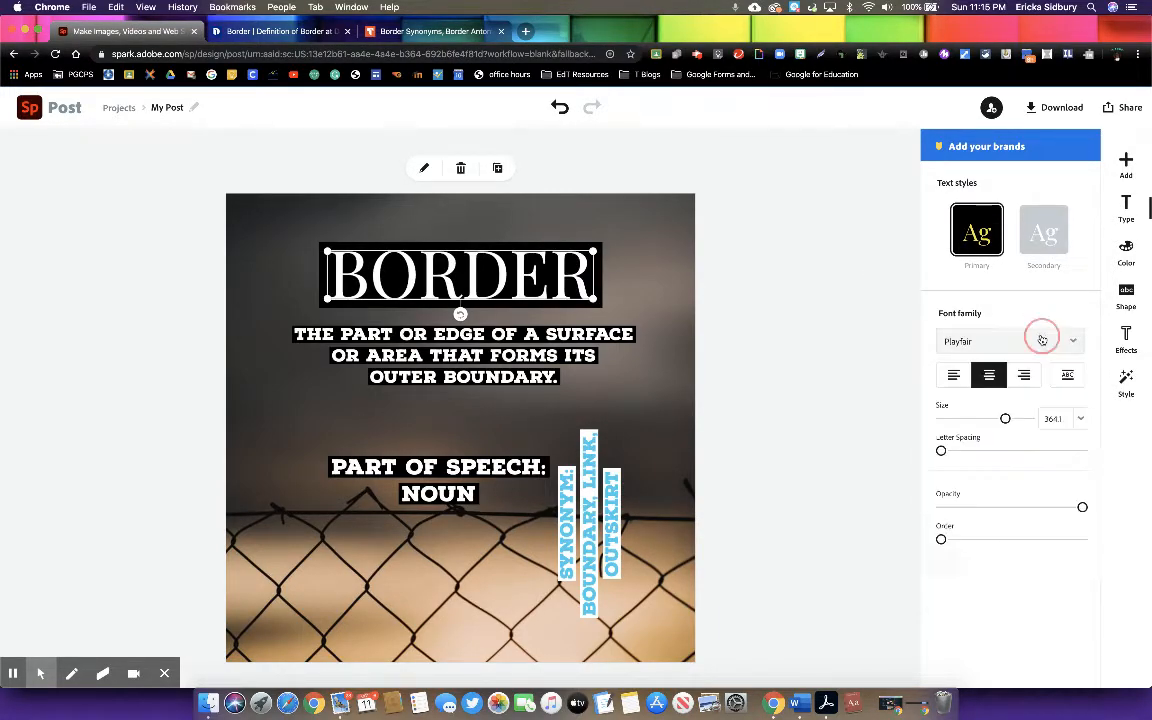
left_click(1021, 342)
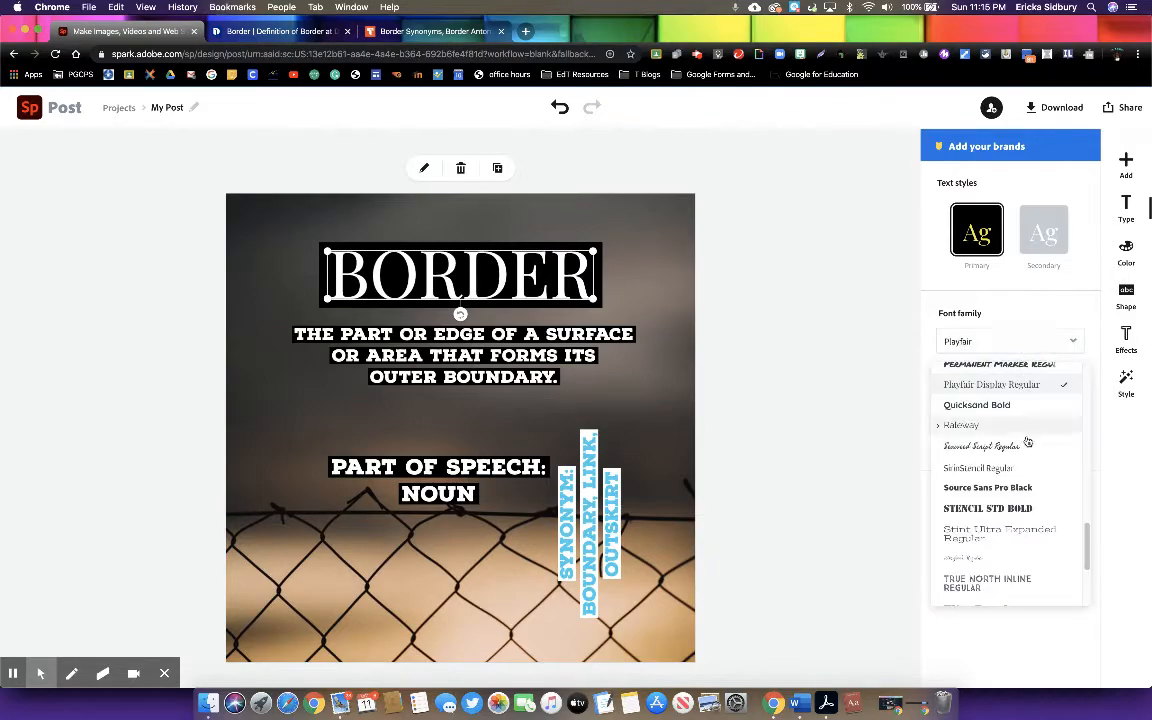
scroll(1031, 467, "up", 1)
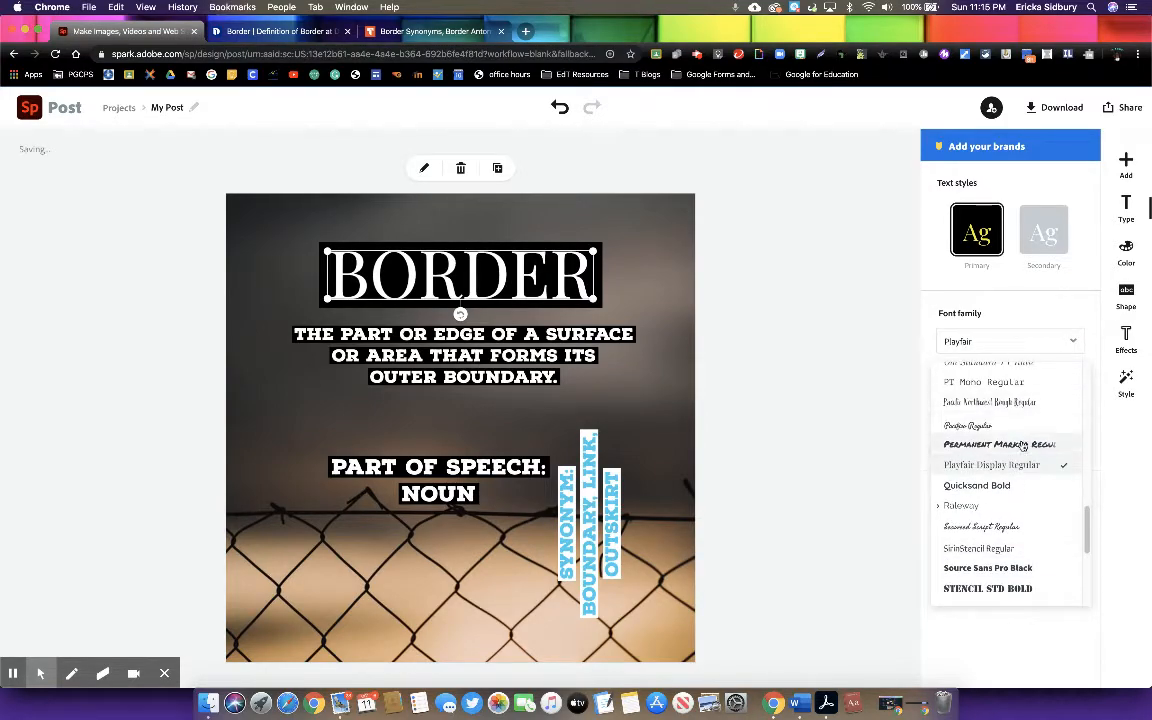
left_click(1001, 594)
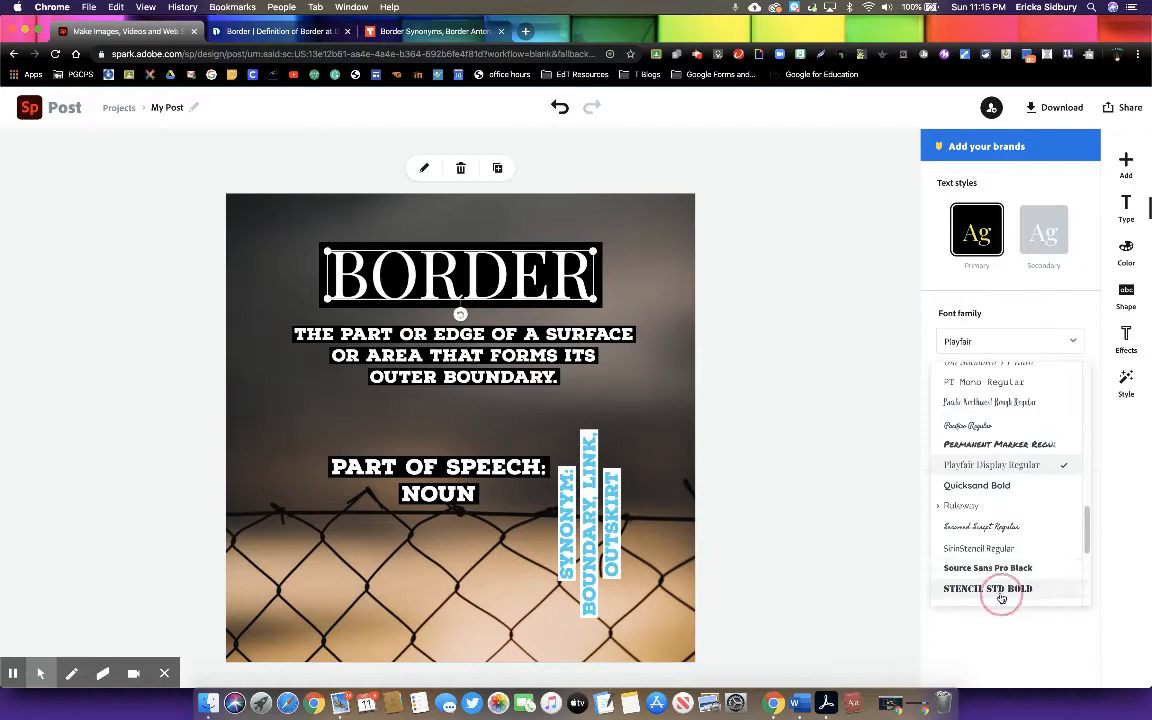
left_click(1068, 191)
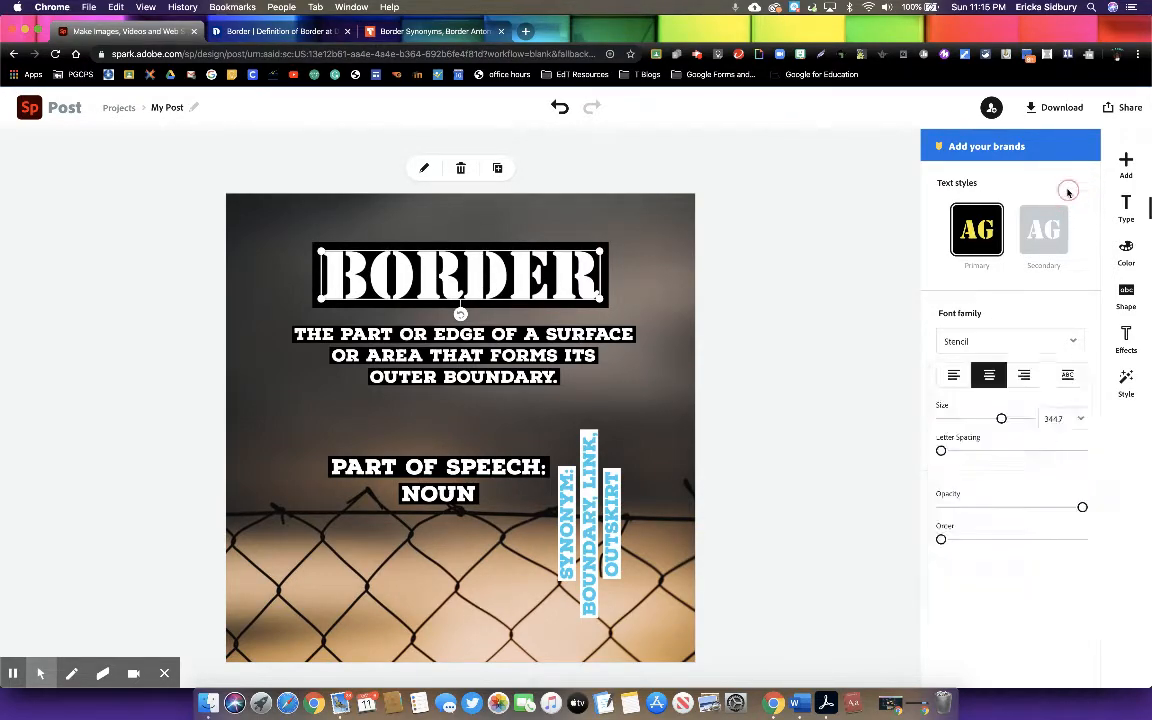
left_click(1123, 170)
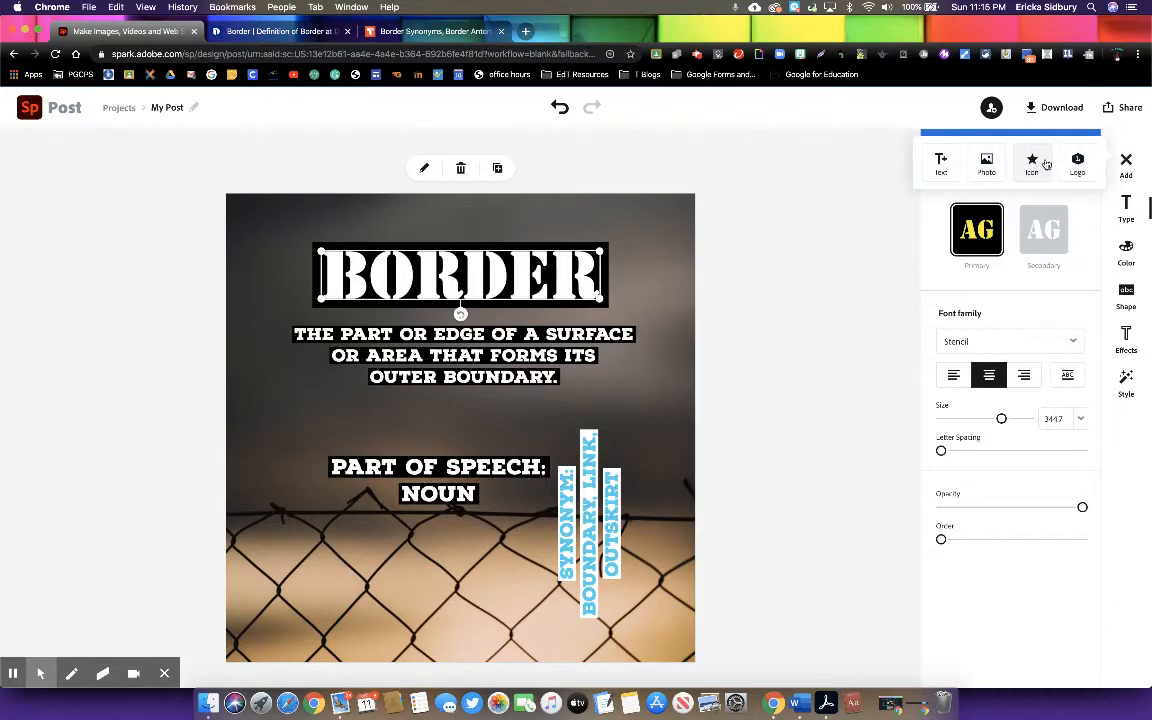
left_click(1137, 145)
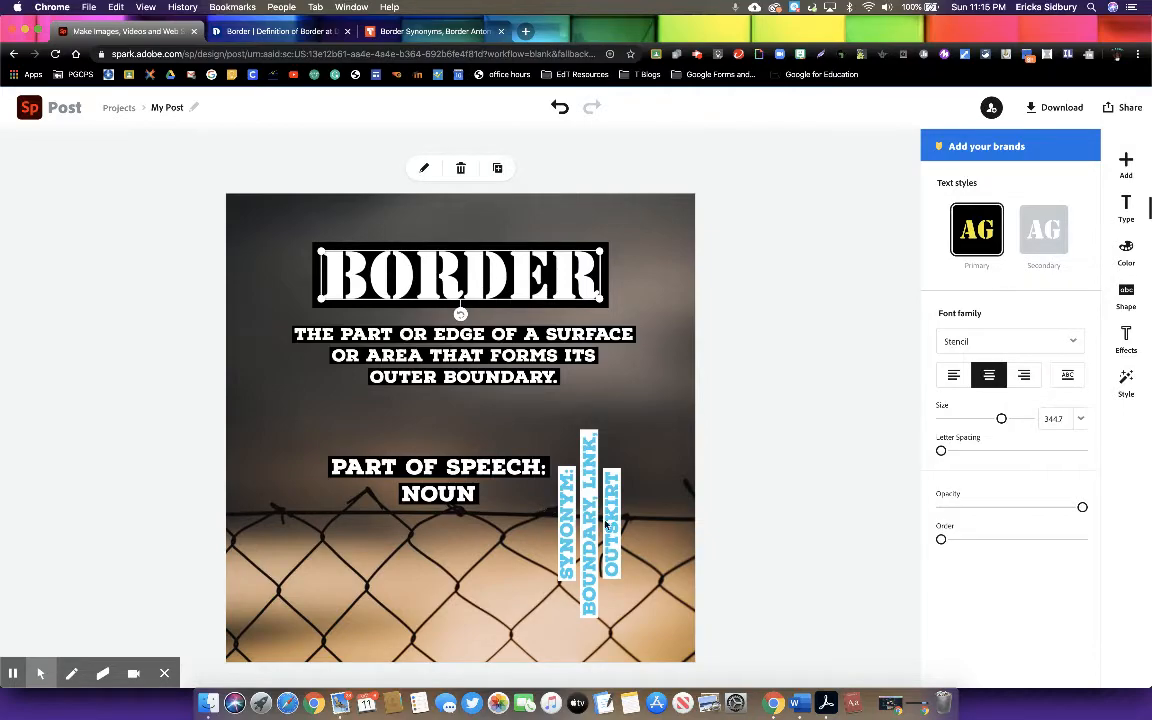
Step: Rotate the synonym text box back to horizontal and centre it below the part of speech text
mouse_move(600, 566)
left_mouse_down()
mouse_move(552, 584)
mouse_move(620, 570)
left_mouse_up()
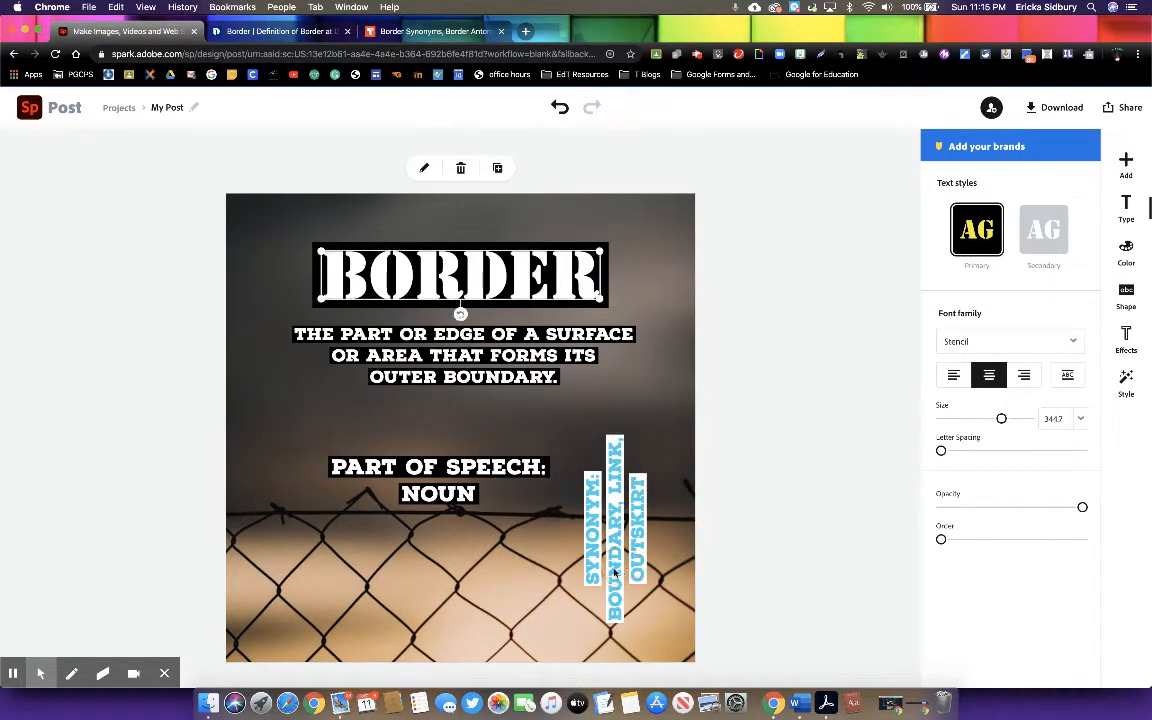
left_click(642, 540)
left_click_drag(662, 528, 621, 617)
left_click_drag(606, 527, 455, 585)
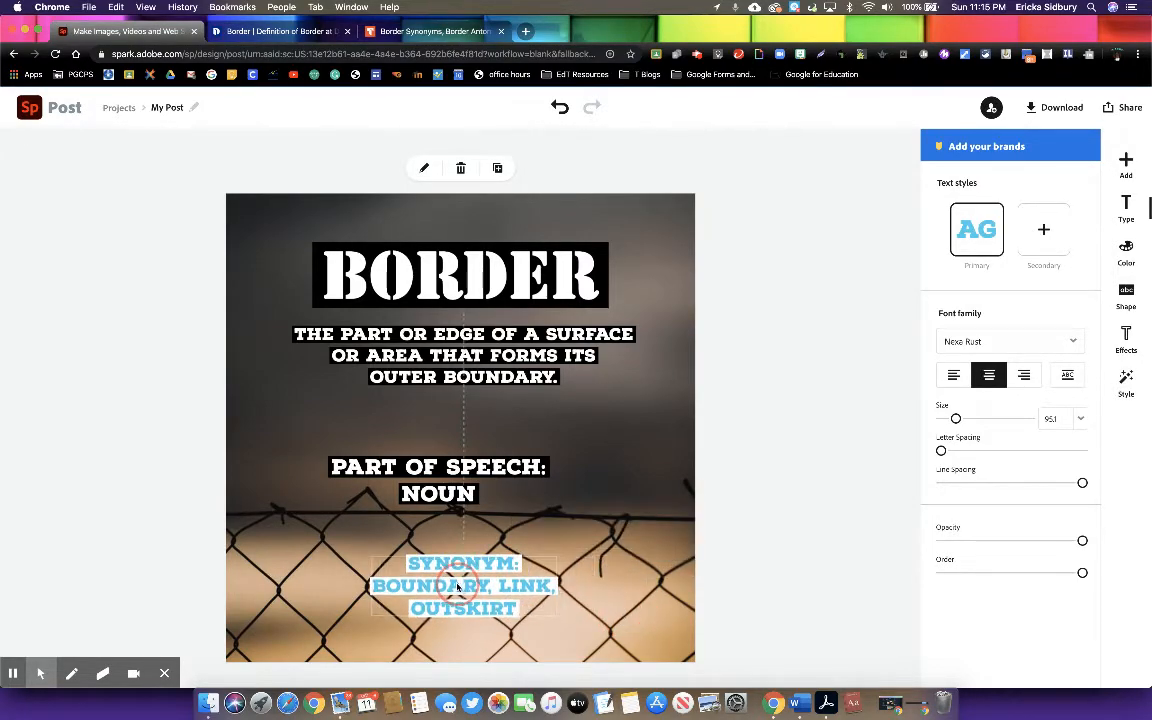
Step: Examine the photo sources available for the post and the colour, type, shape, effects and style options for the synonym text
left_click(1122, 334)
left_click(1127, 380)
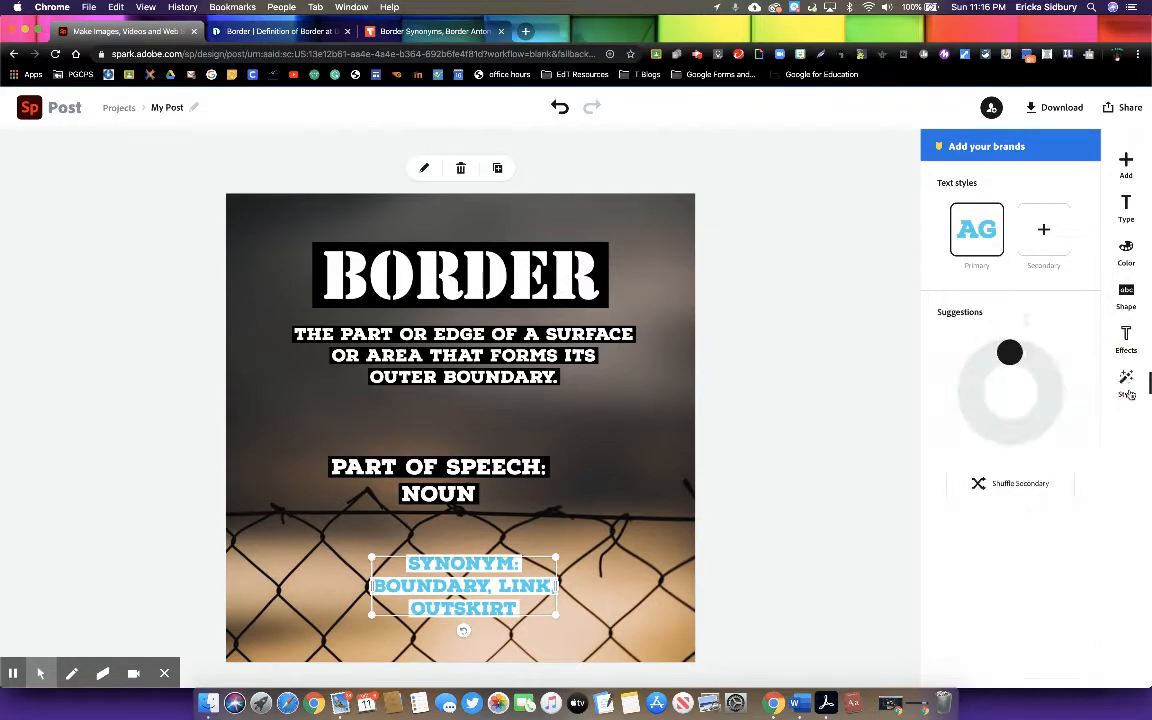
left_click(1127, 162)
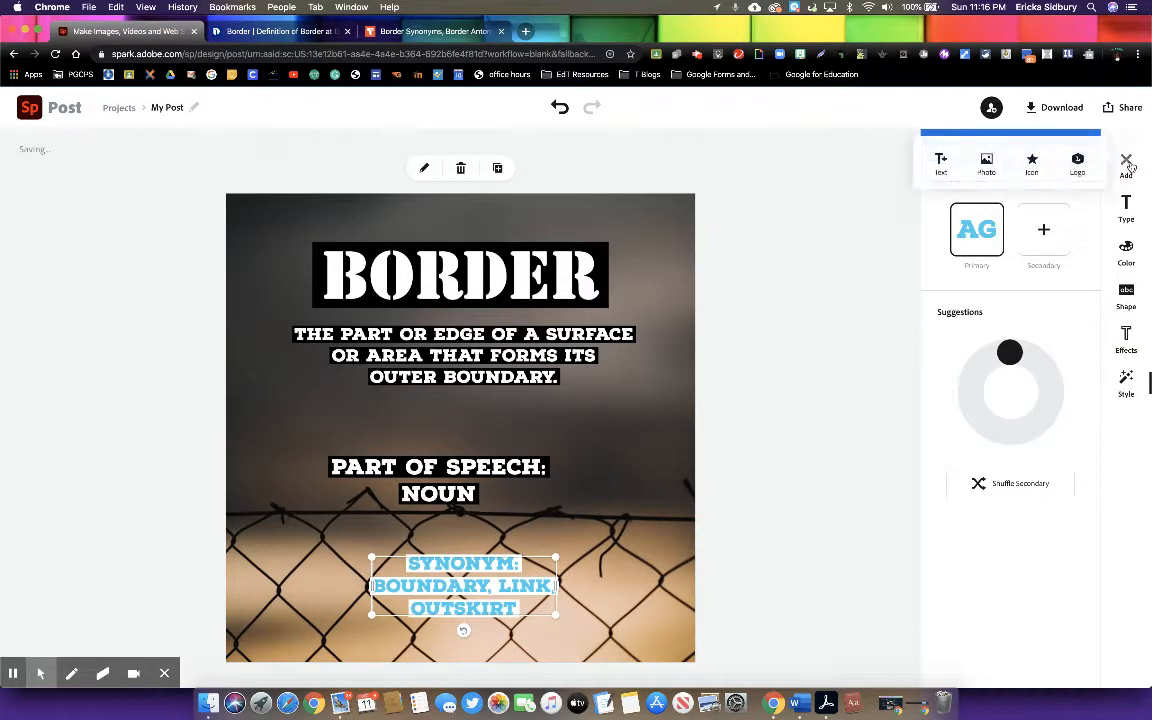
left_click(985, 160)
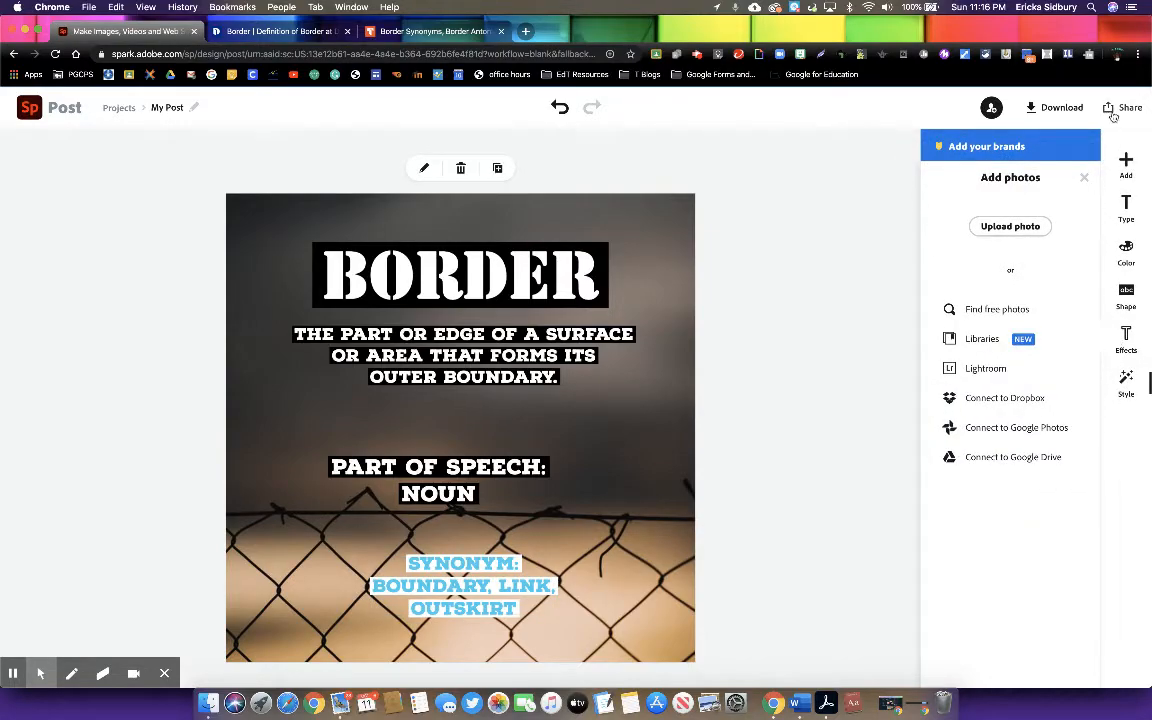
left_click(1127, 207)
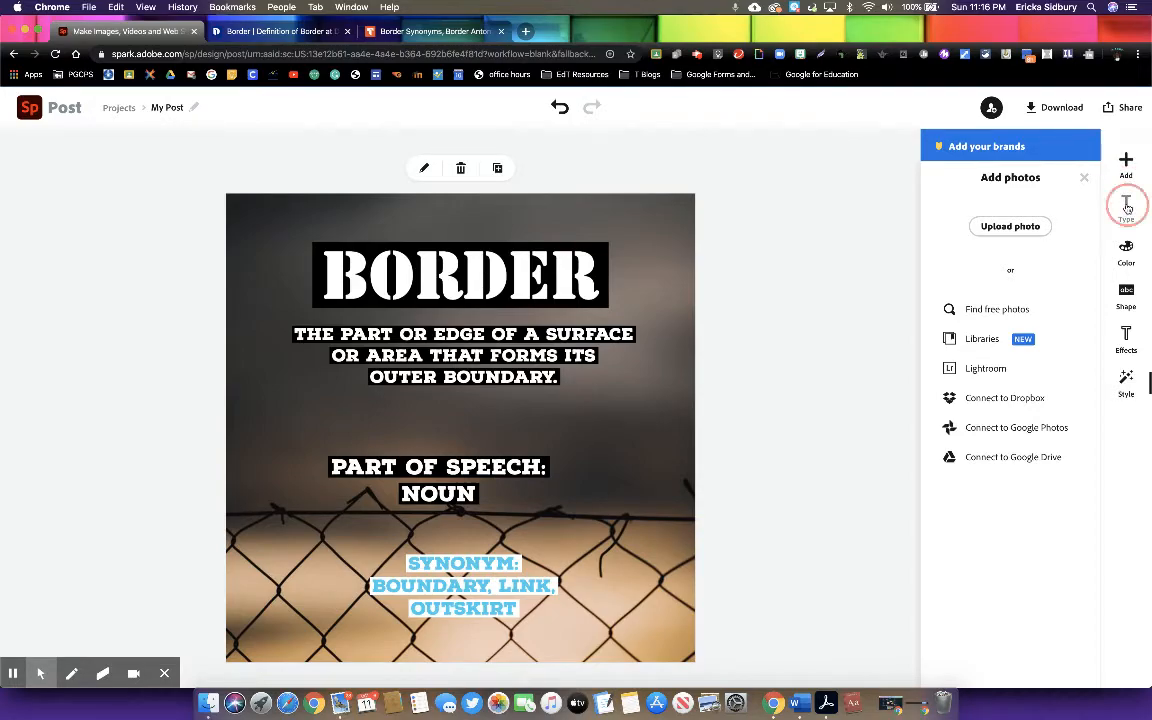
left_click(1126, 248)
left_click(1125, 292)
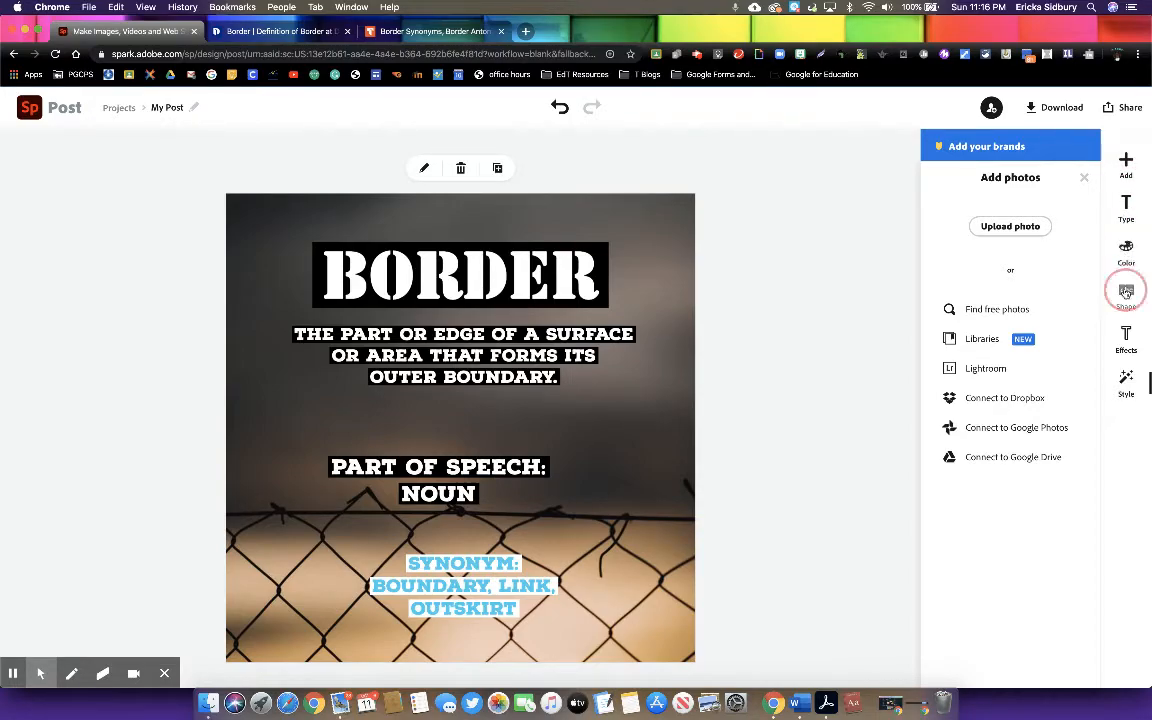
left_click(1082, 179)
left_click(1130, 262)
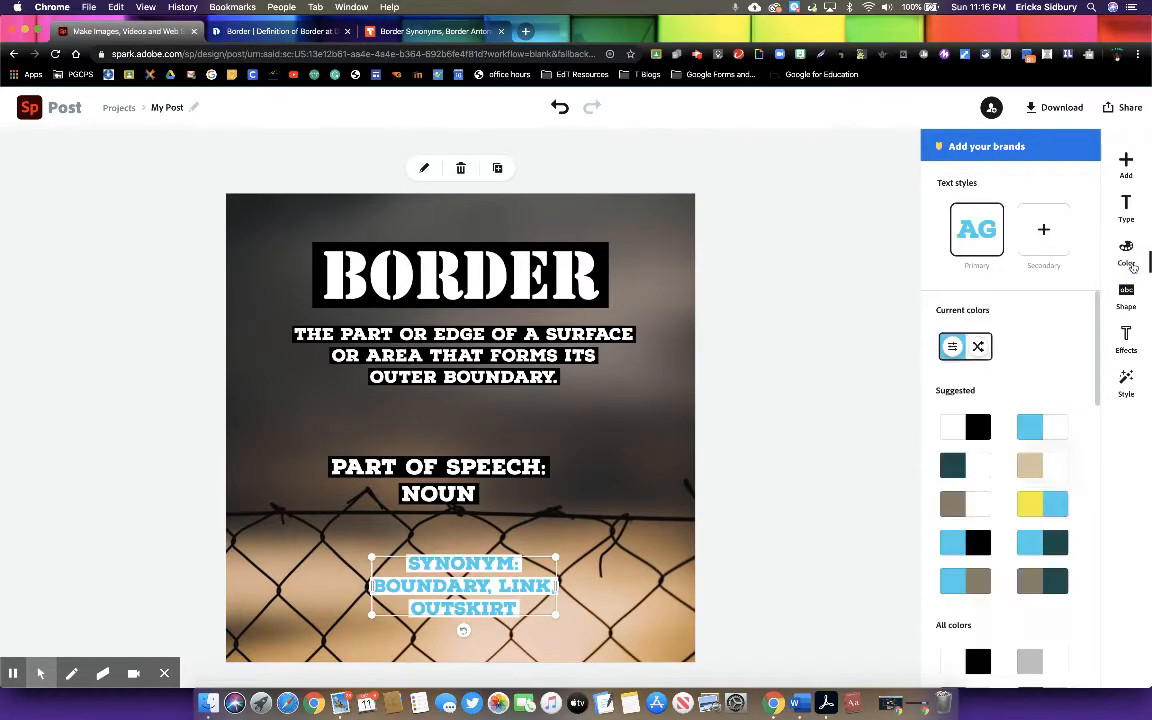
left_click(1125, 247)
left_click(1124, 207)
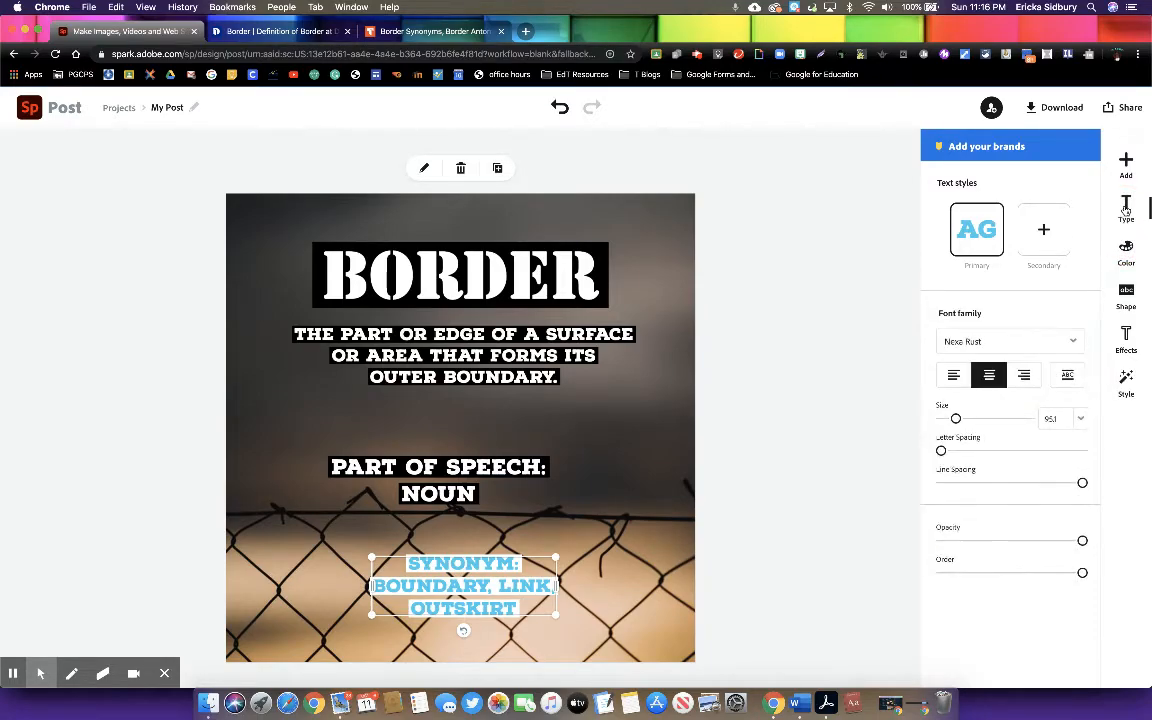
left_click(1125, 295)
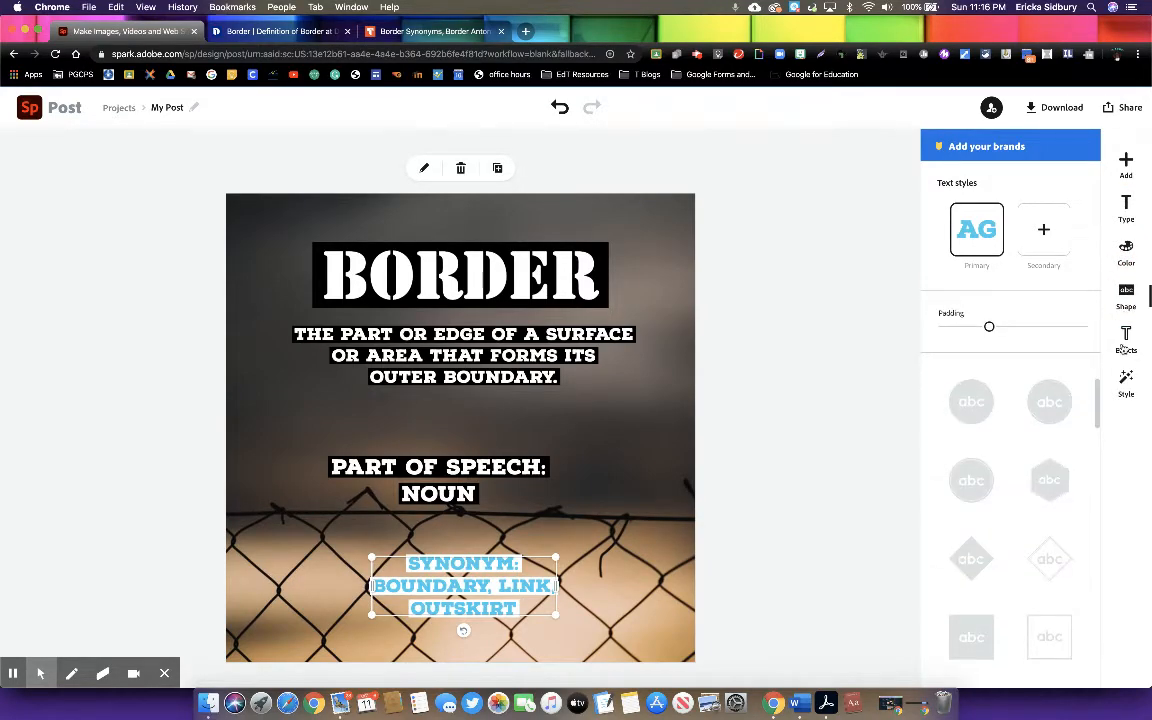
left_click(1124, 330)
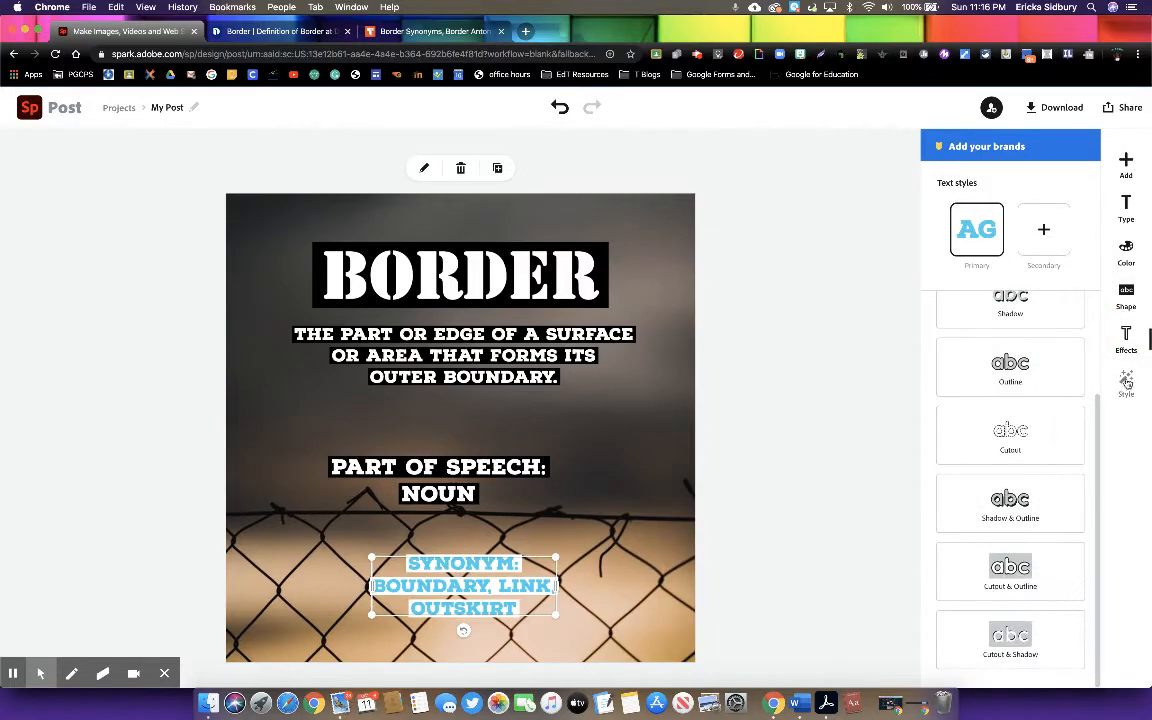
left_click(1124, 380)
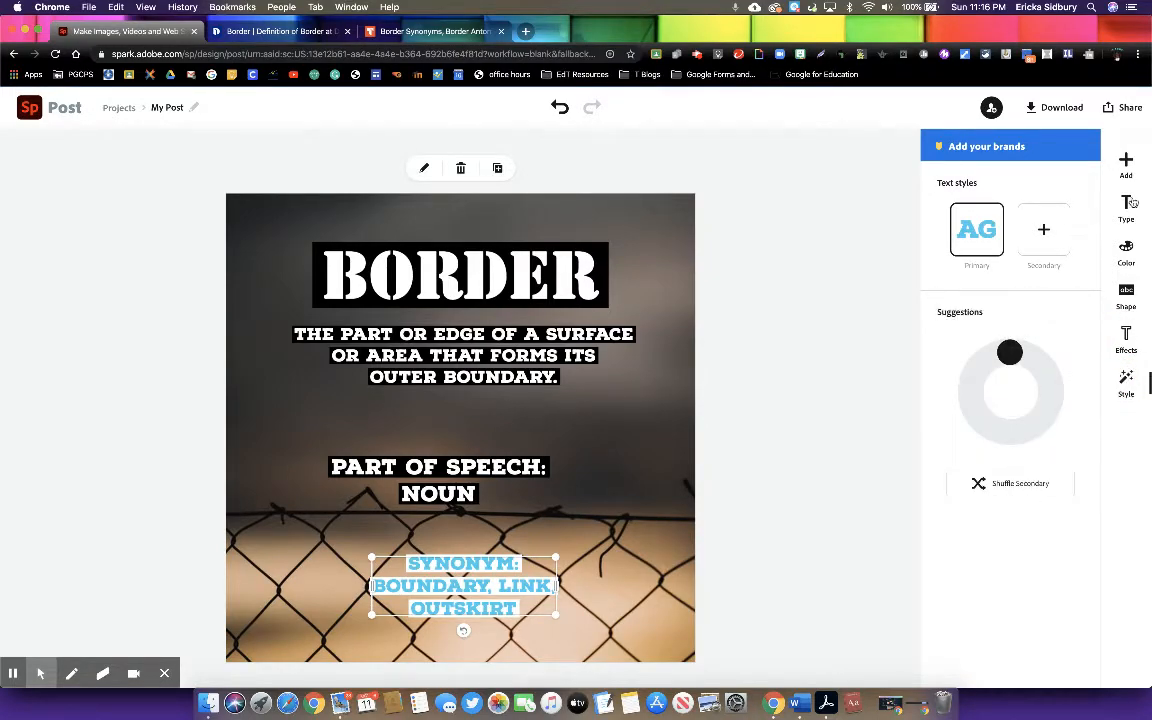
Step: Deselect the synonym text and try the Typewriter, Dynamic, Flicker and Color Shuffle text animations on the post
left_click(866, 288)
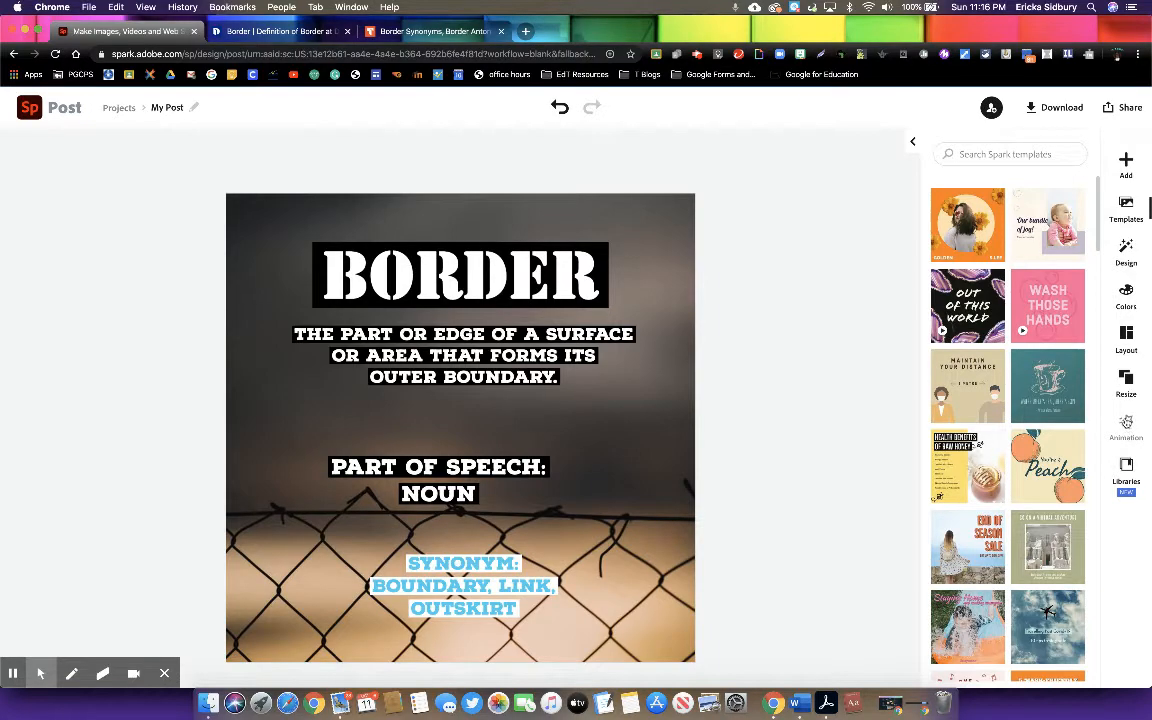
left_click(1126, 424)
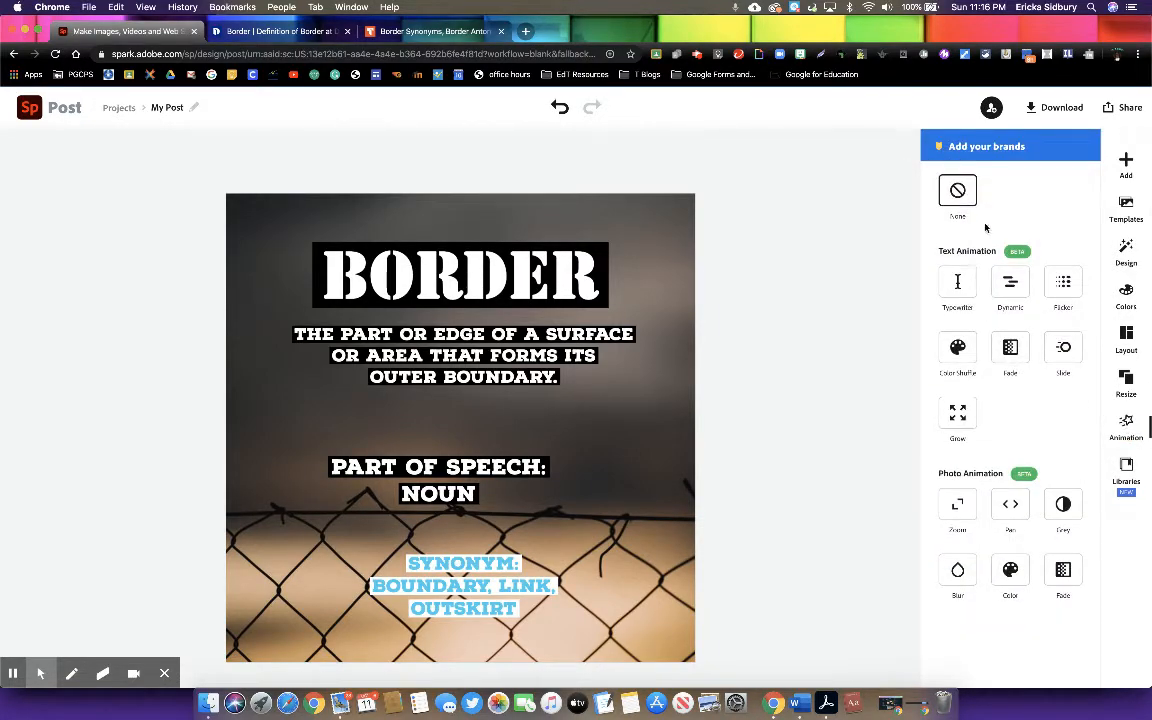
left_click(960, 283)
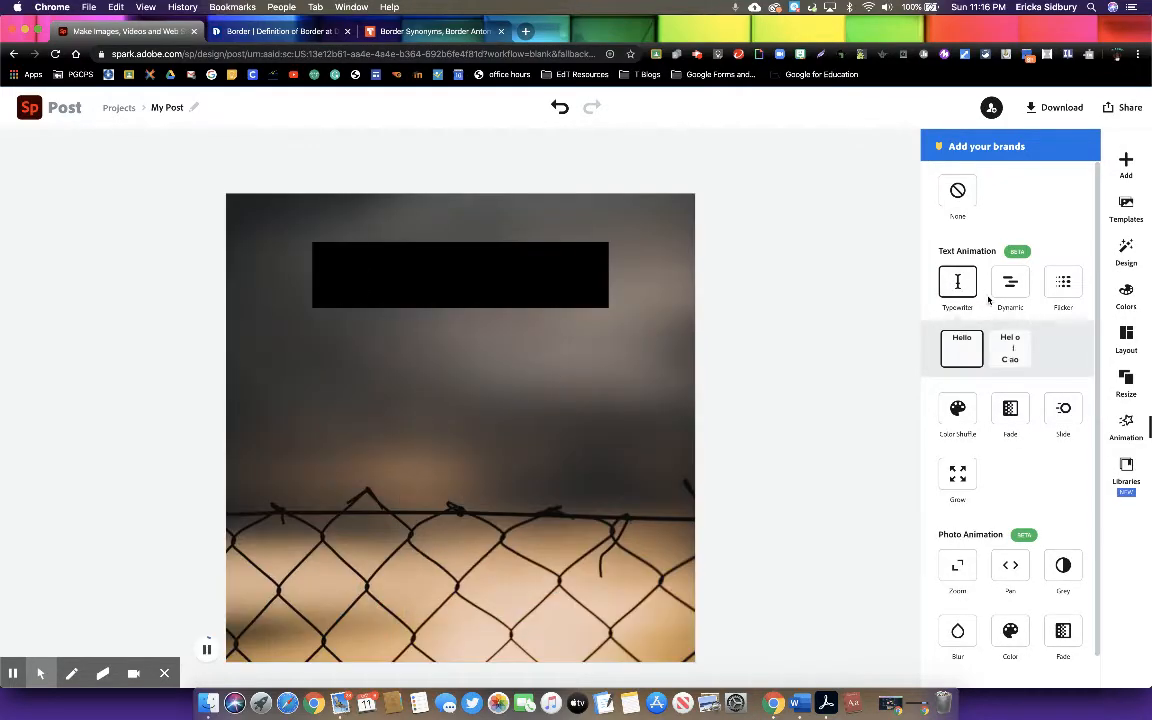
left_click(1008, 285)
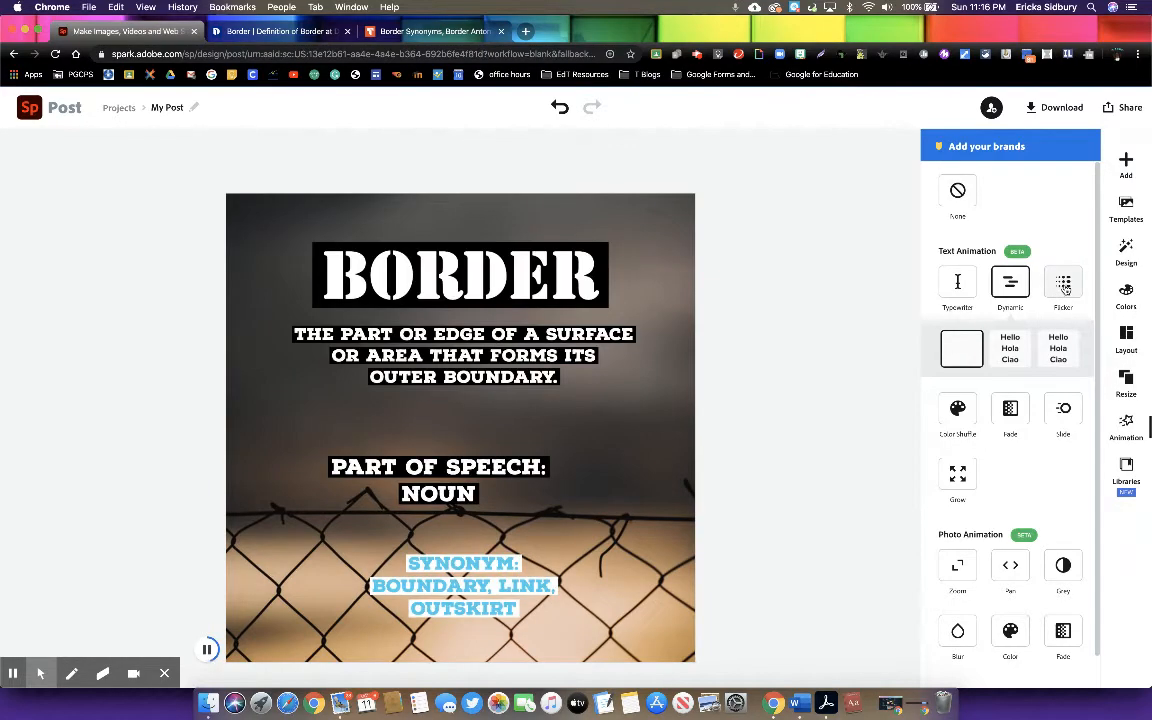
left_click(1066, 286)
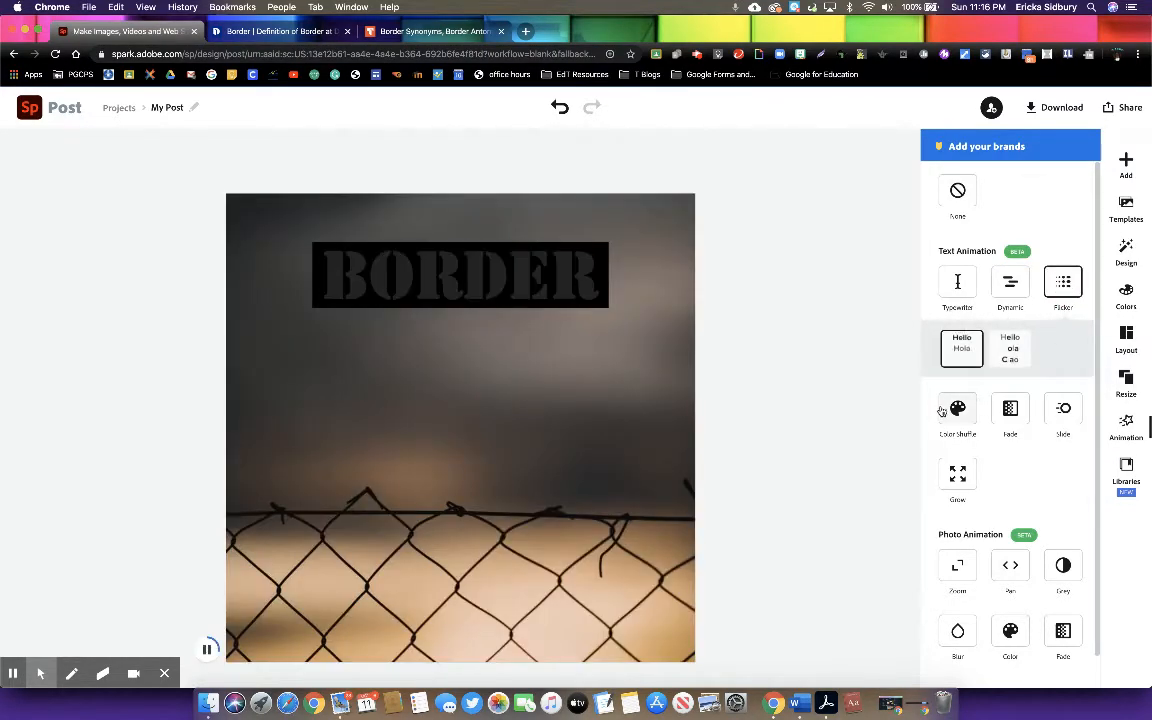
left_click(955, 410)
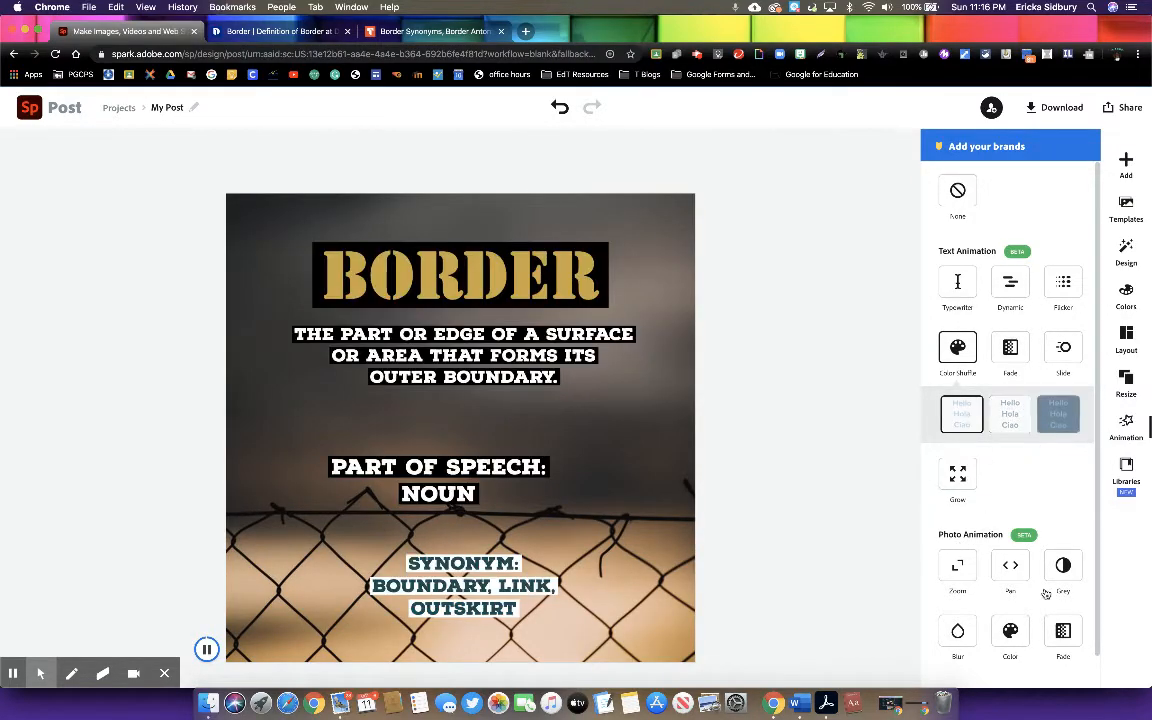
Step: Try the Zoom, Pan, Grey, Blur and Color photo animations, and set the background photo's animation to Fade
left_click(952, 578)
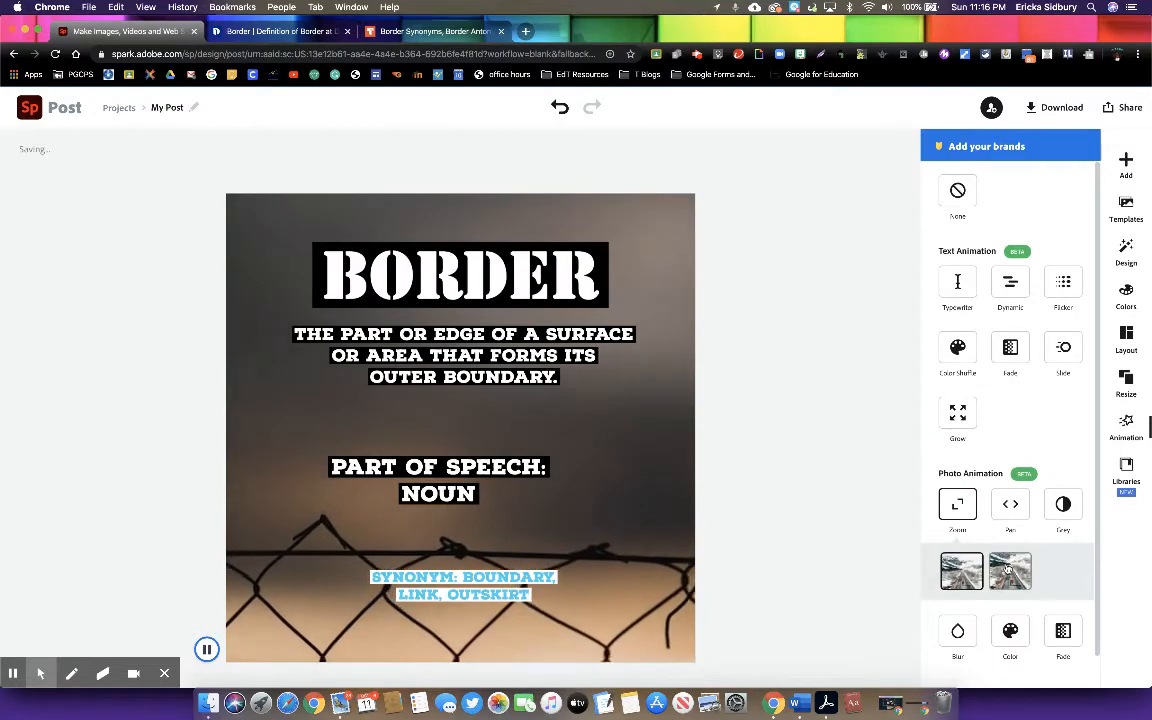
left_click(1010, 506)
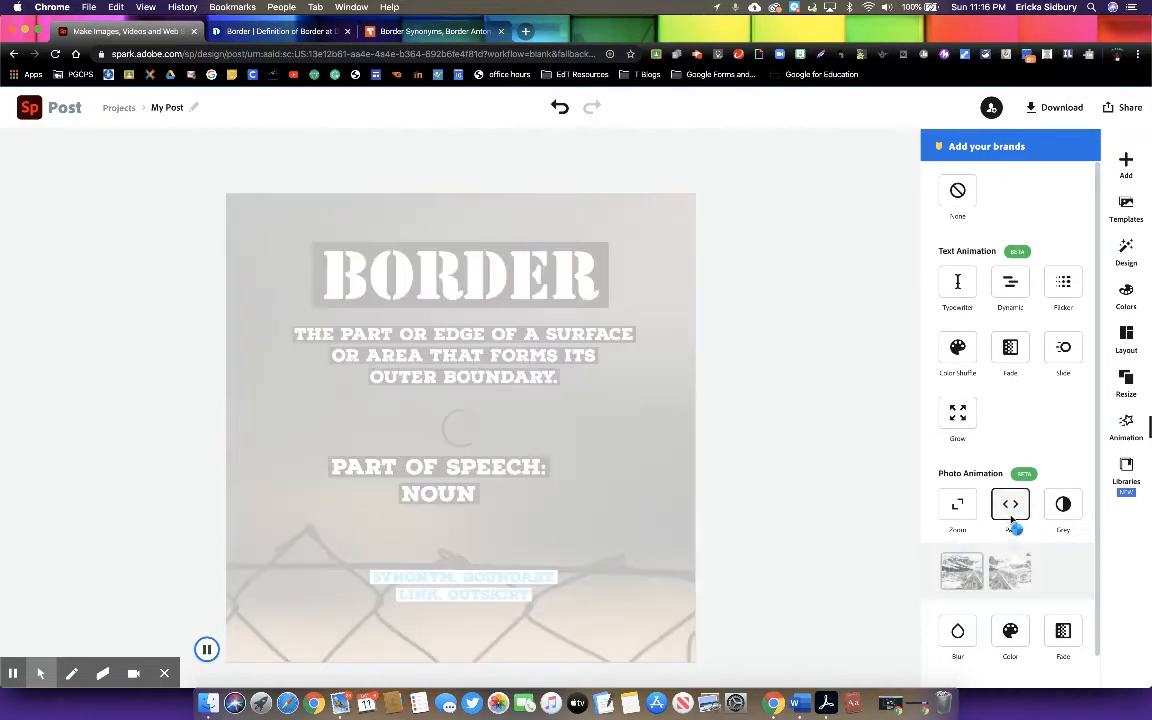
left_click(1065, 507)
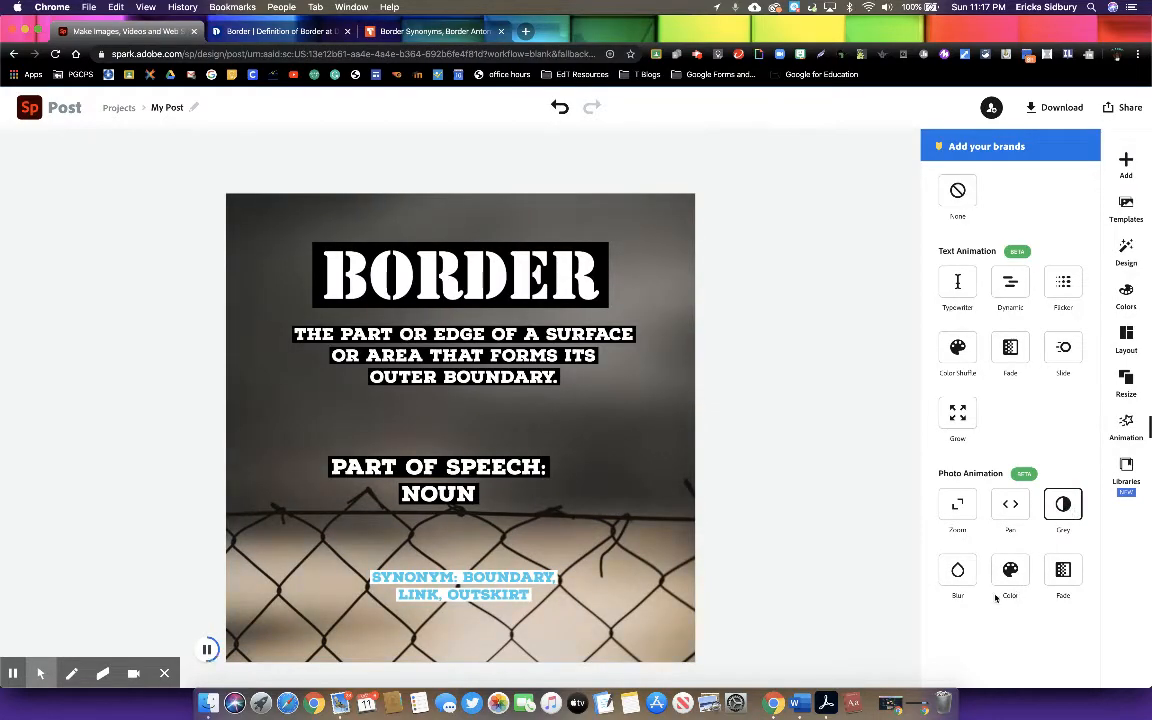
left_click(958, 575)
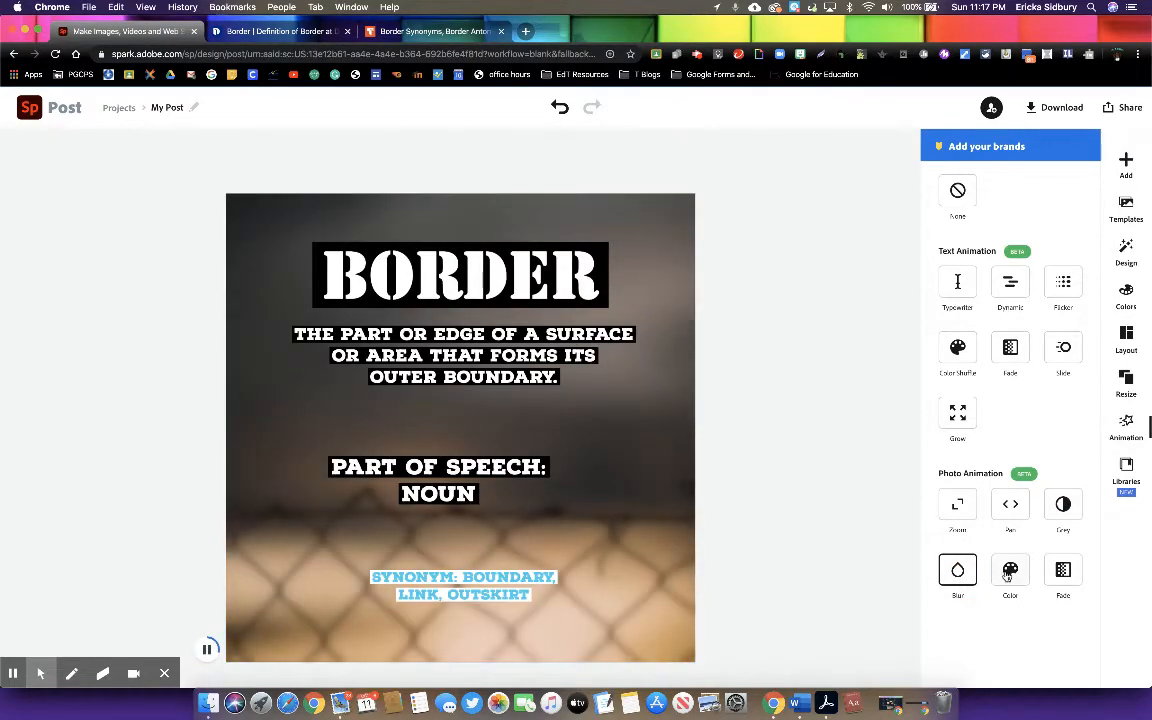
left_click(1012, 574)
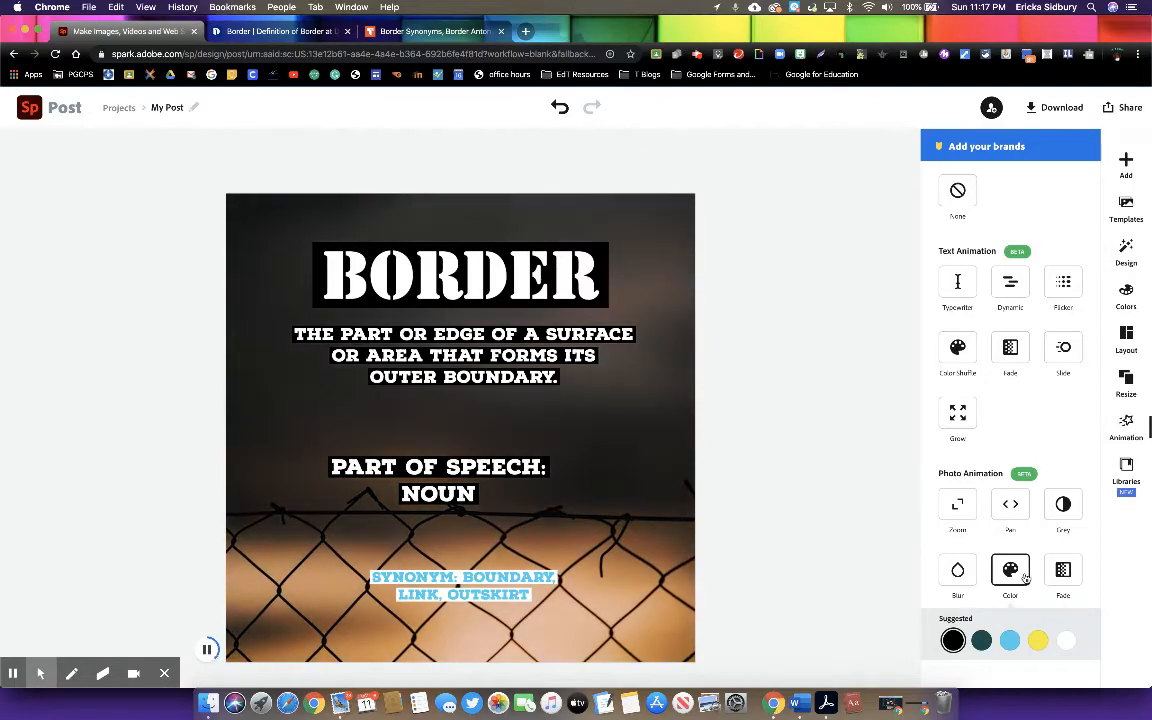
left_click(1064, 571)
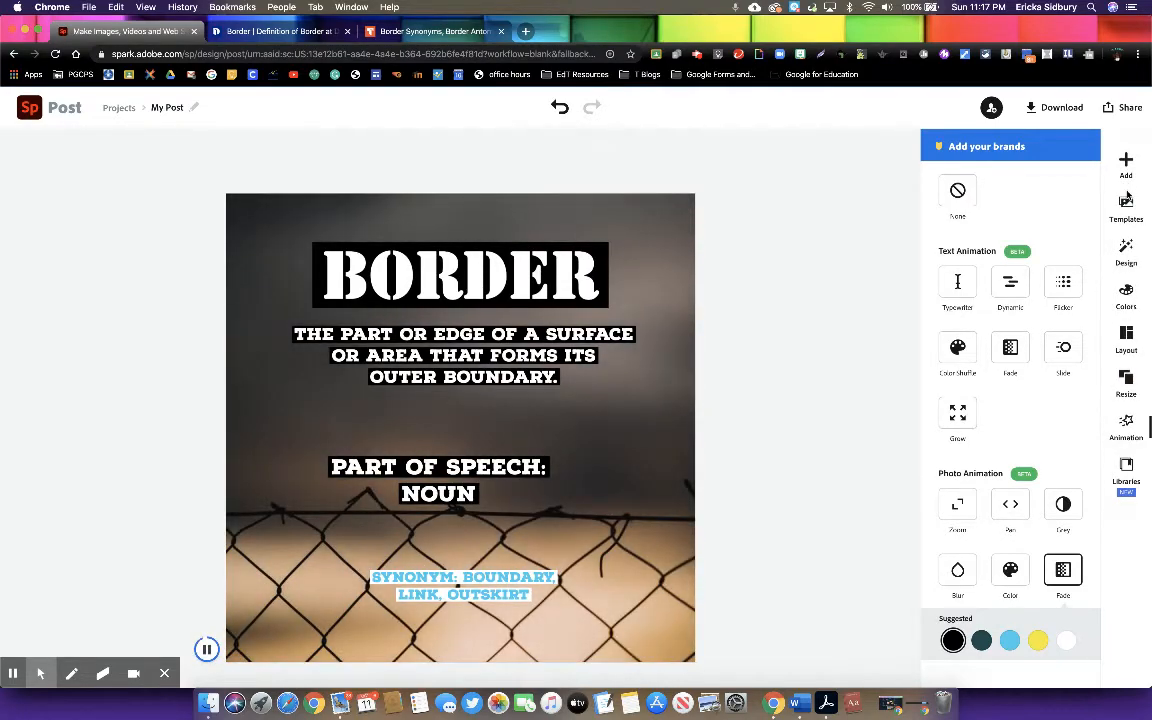
Step: Preview the Maintain Your Distance template and close it without creating a design from it
left_click(1127, 208)
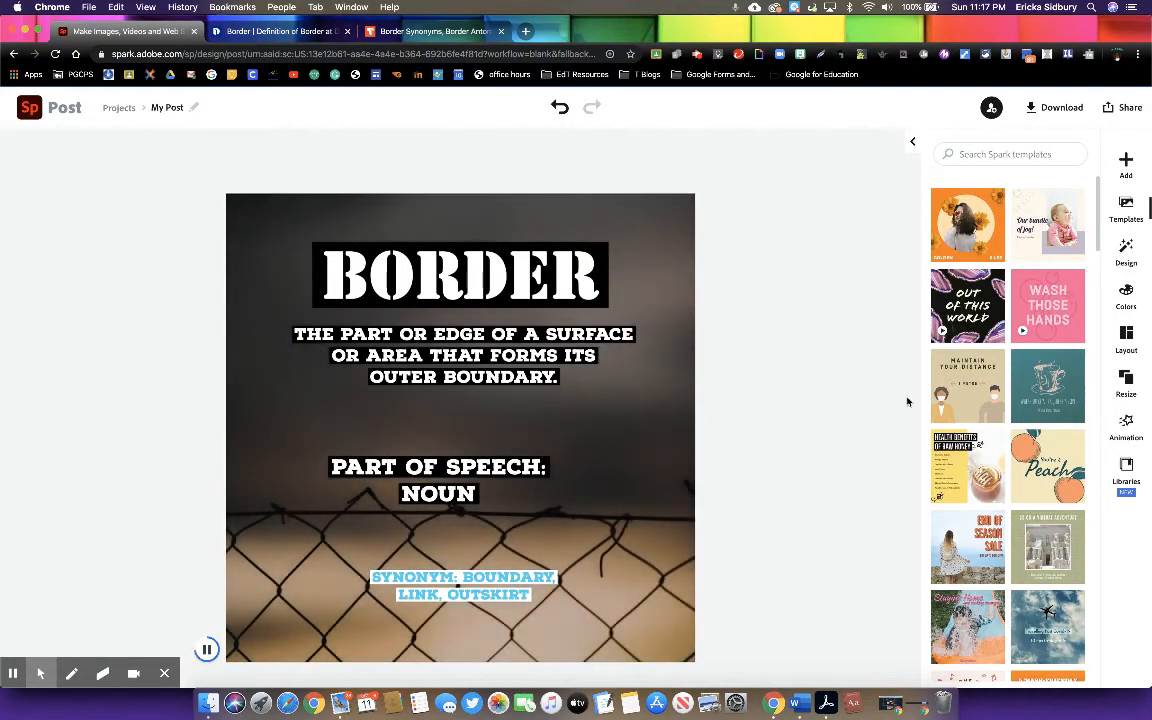
left_click(972, 381)
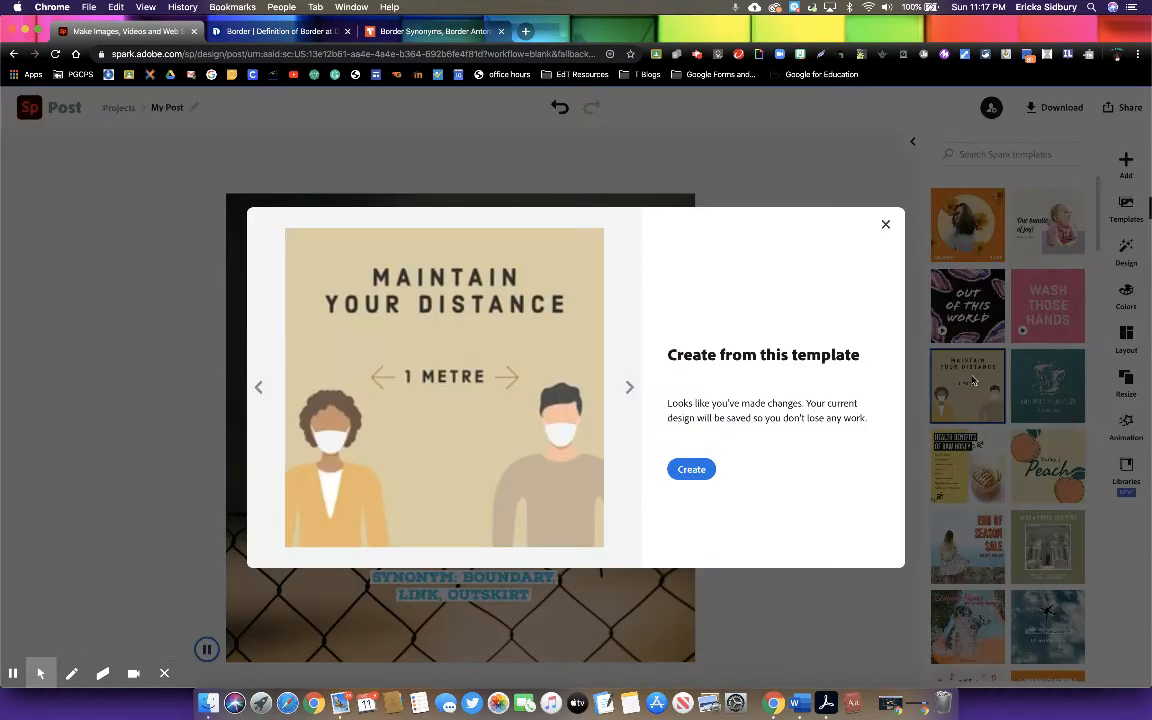
left_click(886, 226)
Step: Browse the design variations and try the Glen Park Music Festival variation on the post
left_click(1125, 252)
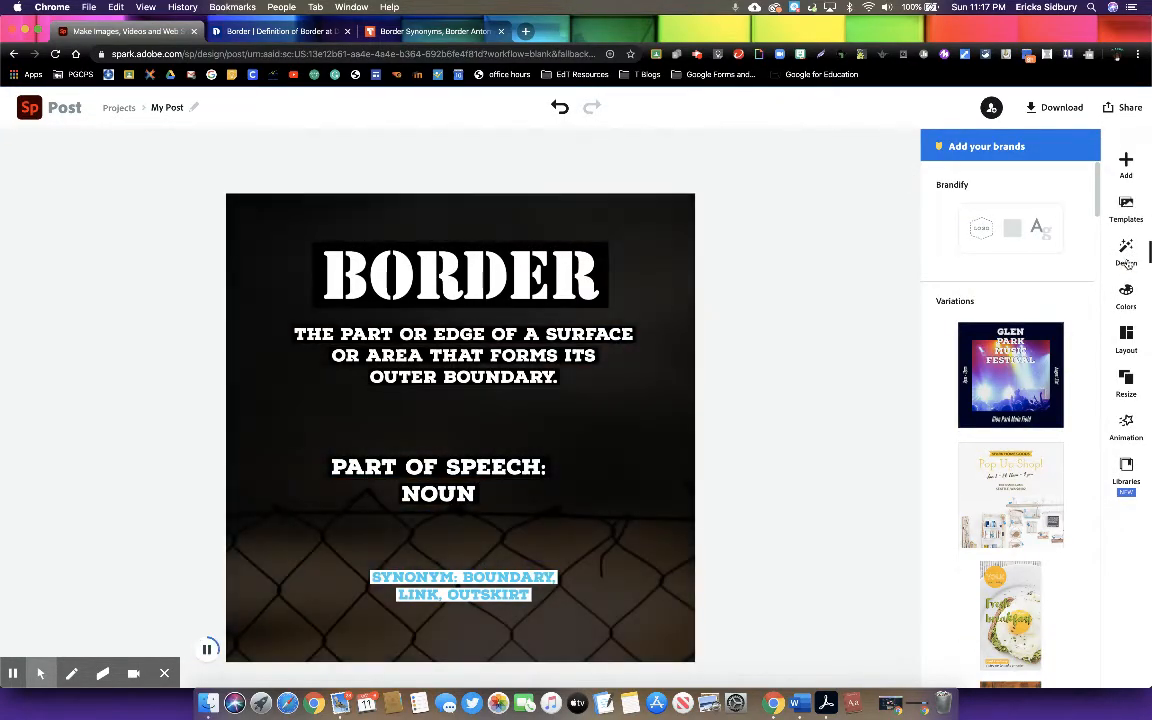
scroll(997, 517, "down", 1)
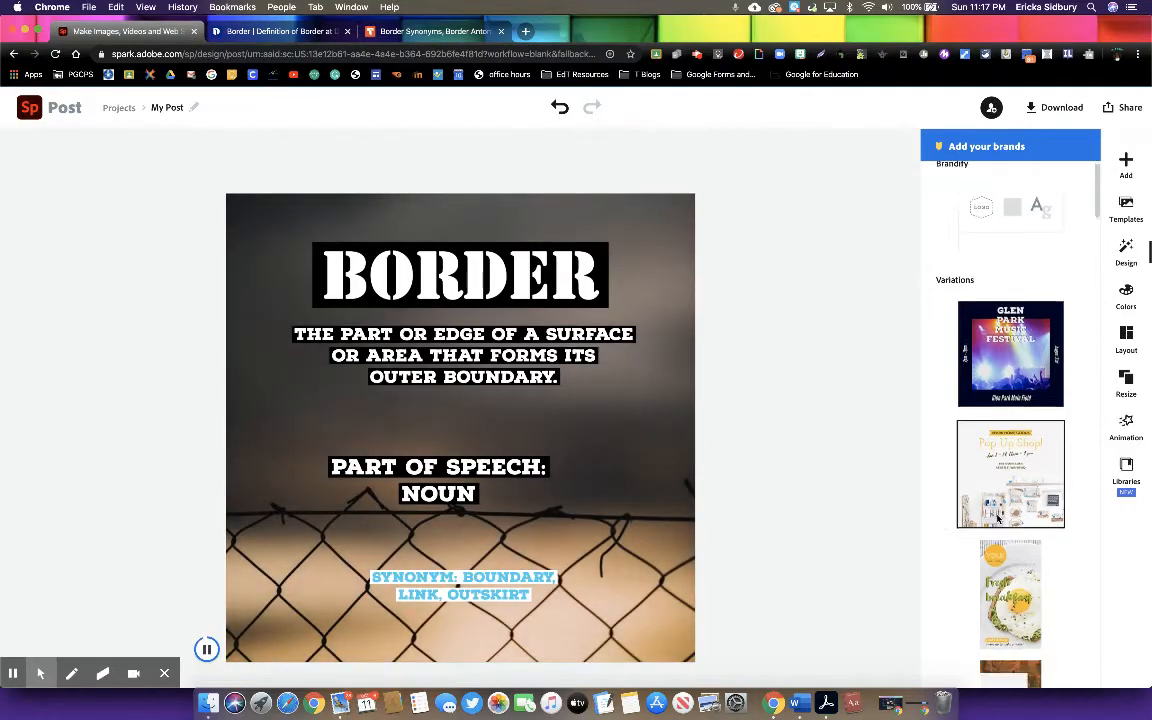
scroll(997, 517, "down", 10)
scroll(997, 517, "down", 5)
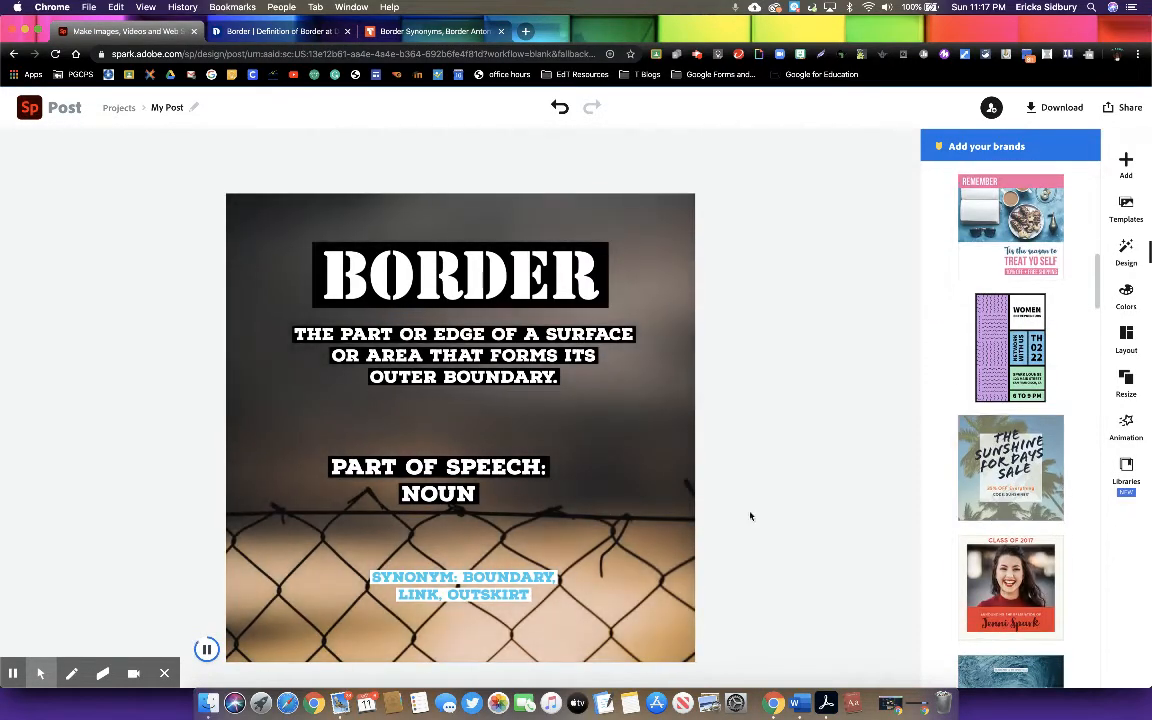
scroll(990, 354, "up", 15)
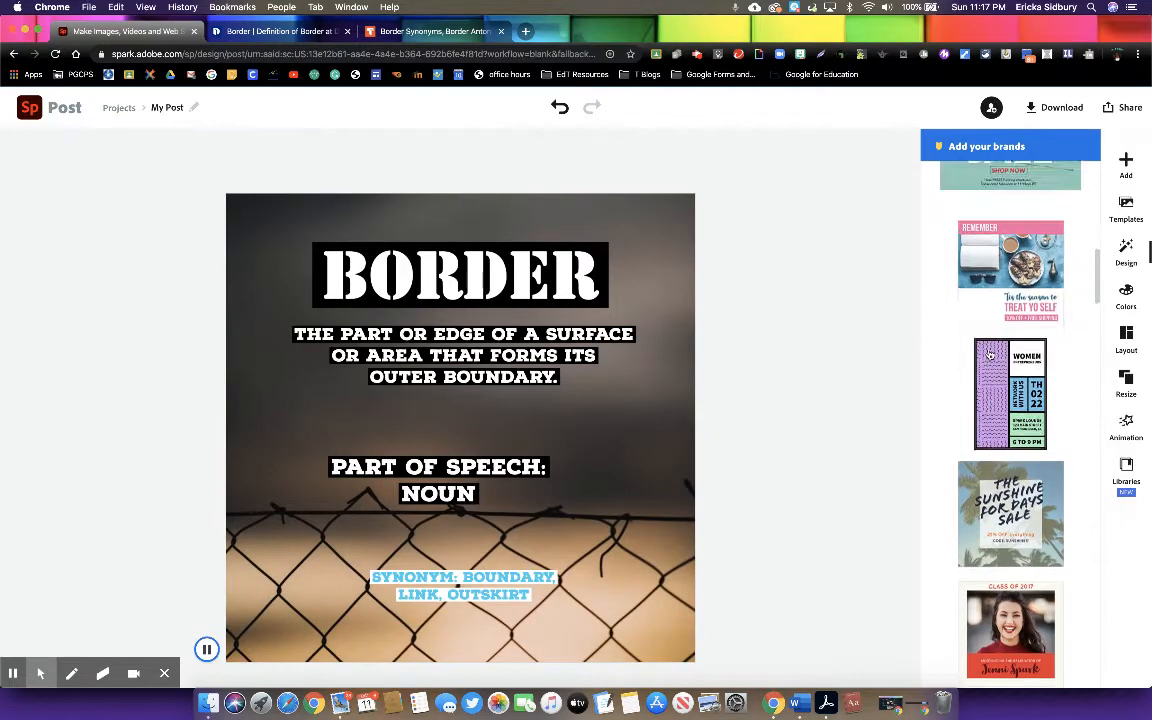
left_click(992, 344)
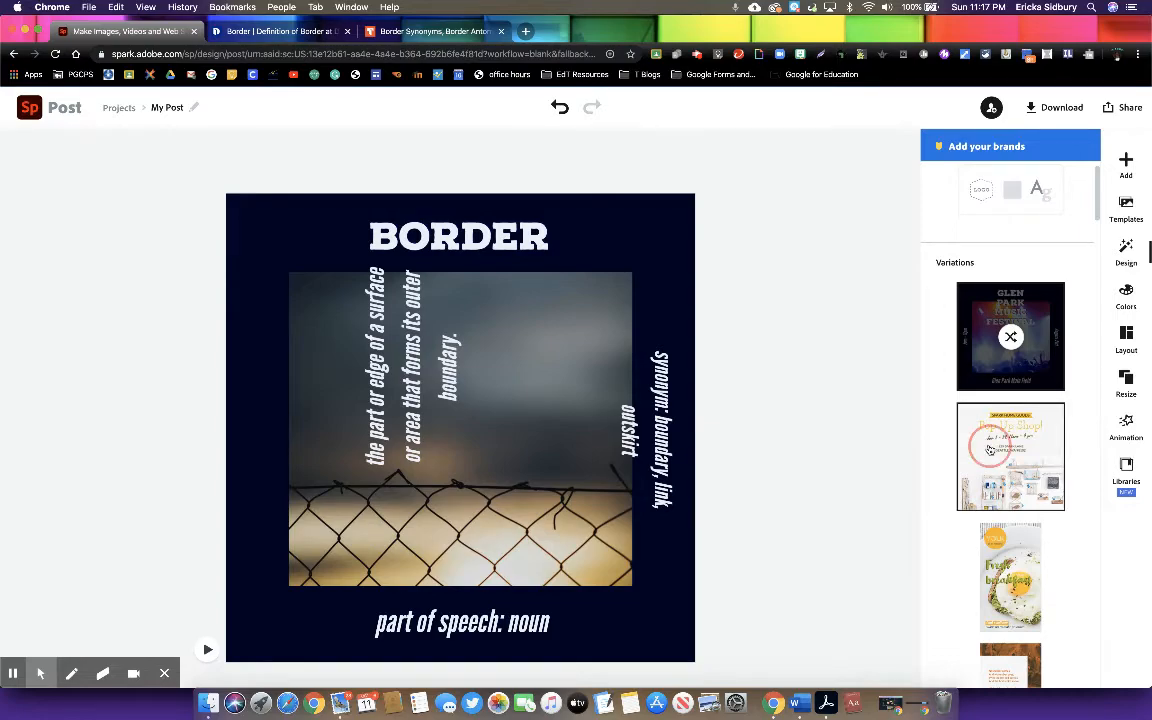
Step: Try the Pop Up Shop, Fresh Breakfast and white-card design variations, and apply the Science Experiment variation to the post
left_click(990, 450)
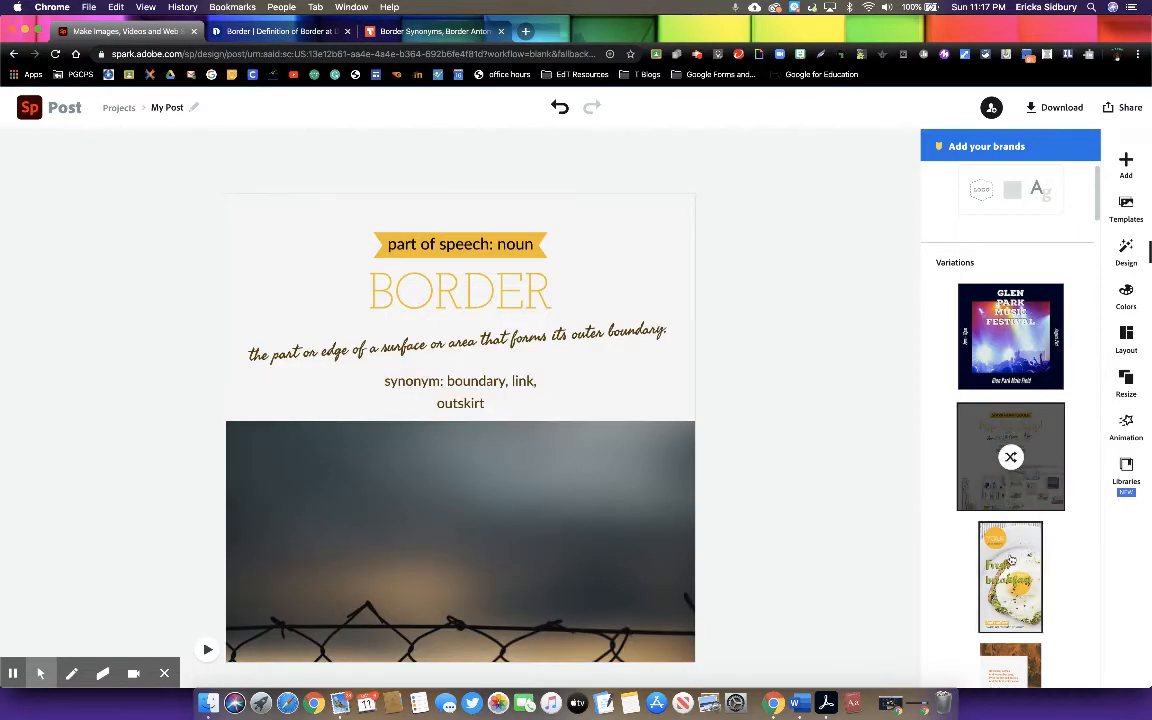
left_click(1011, 561)
scroll(1011, 575, "down", 3)
scroll(1013, 591, "down", 1)
left_click(1020, 514)
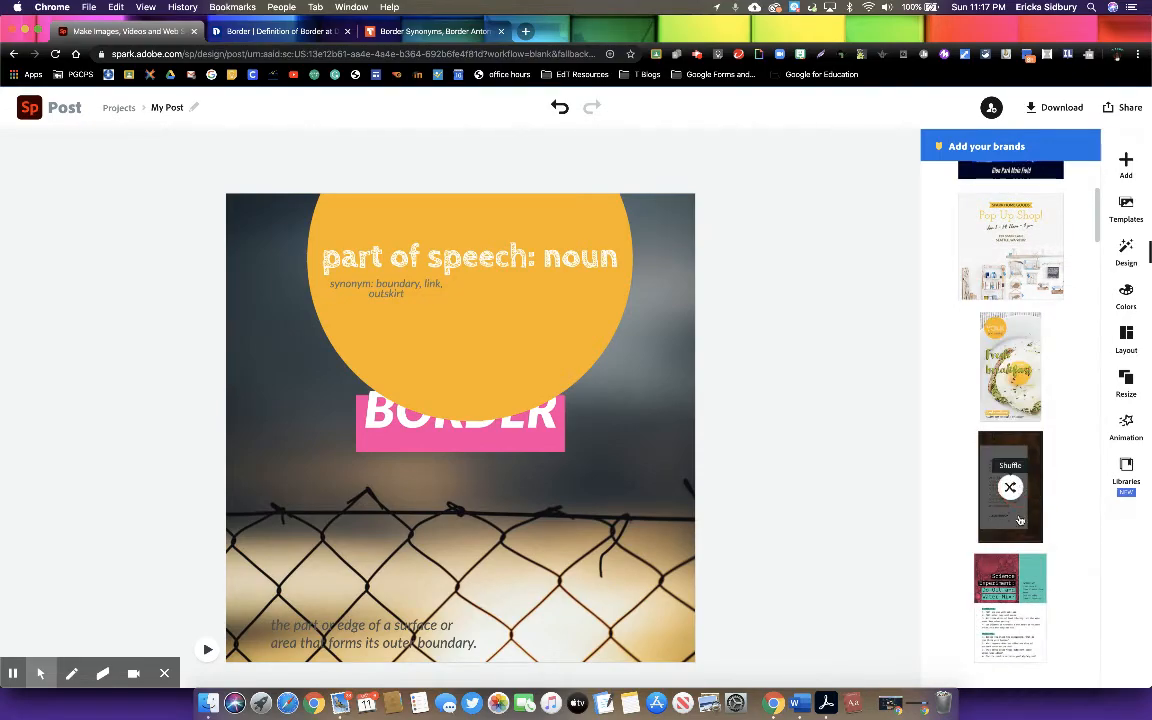
scroll(1020, 530, "down", 5)
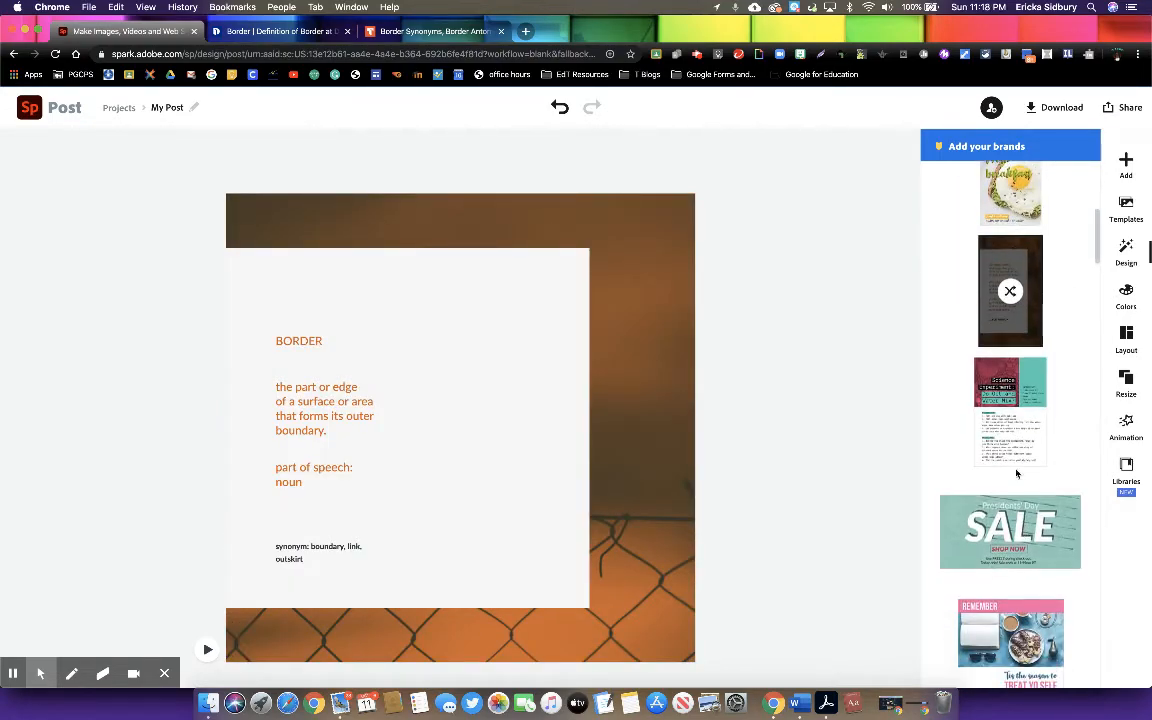
left_click(1014, 450)
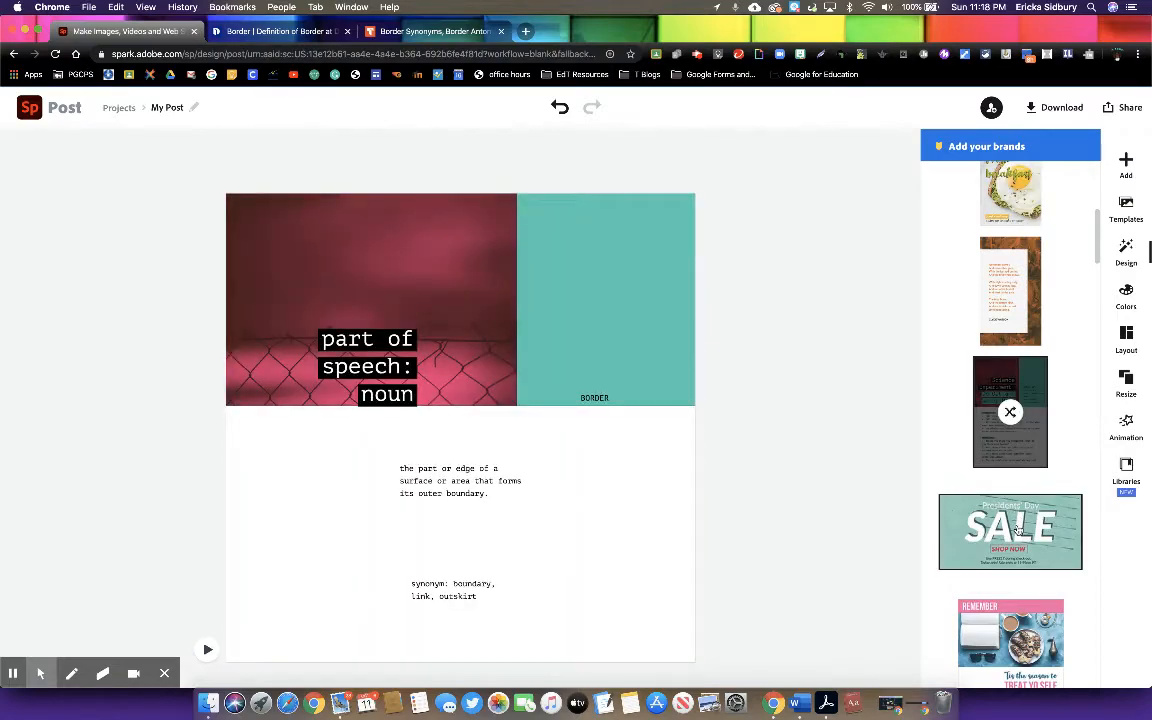
Step: Try the Presidents' Day Sale, Women, Sunshine for Days Sale, Pisces and Class of 2017 design variations on the post
left_click(1017, 530)
scroll(1017, 530, "down", 3)
scroll(1018, 633, "down", 2)
left_click(999, 582)
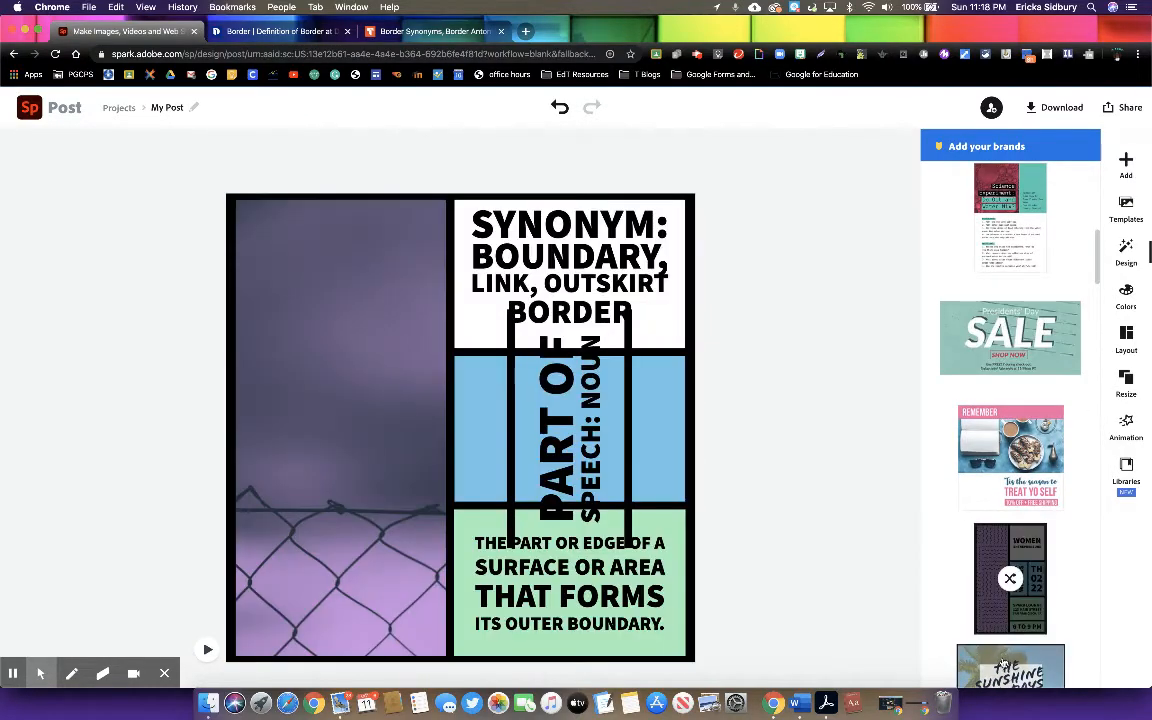
left_click(1005, 677)
scroll(1007, 677, "down", 6)
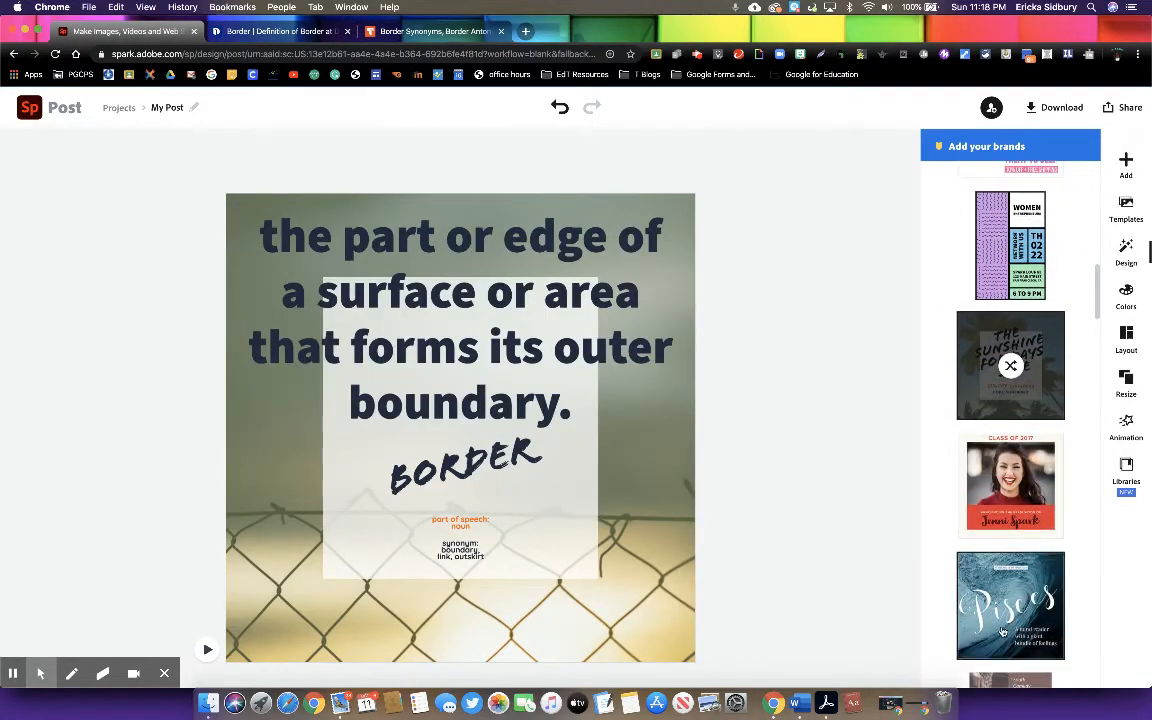
left_click(1005, 600)
left_click(1015, 460)
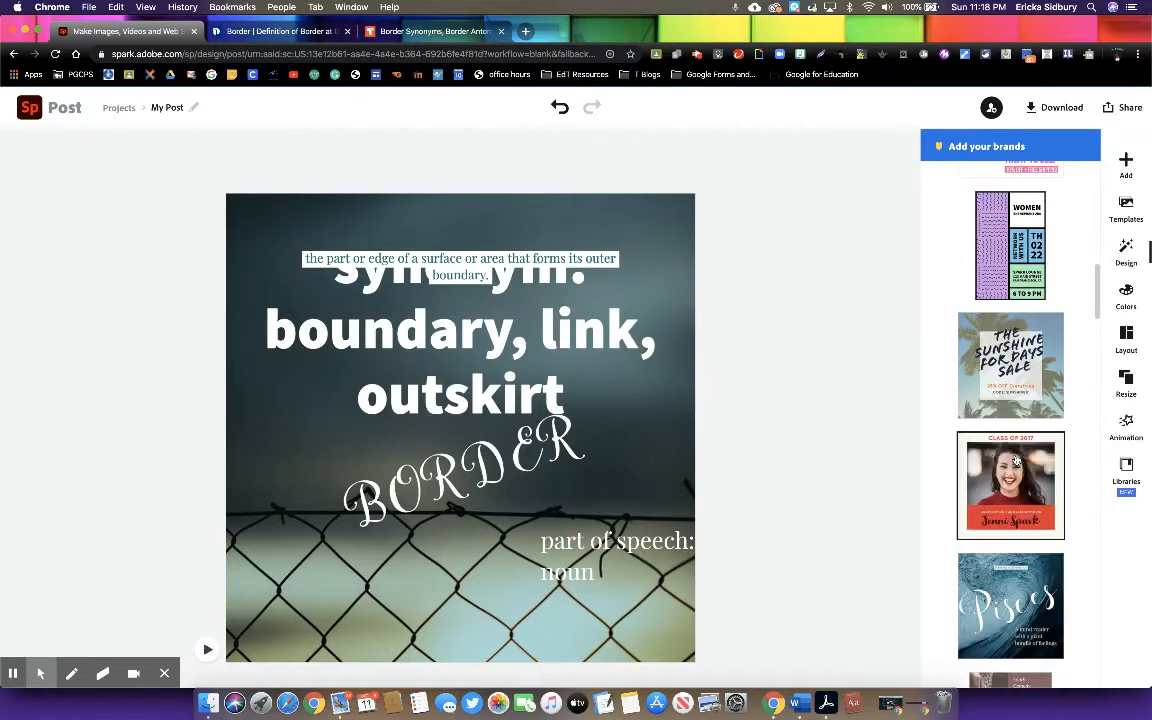
scroll(1008, 264, "up", 10)
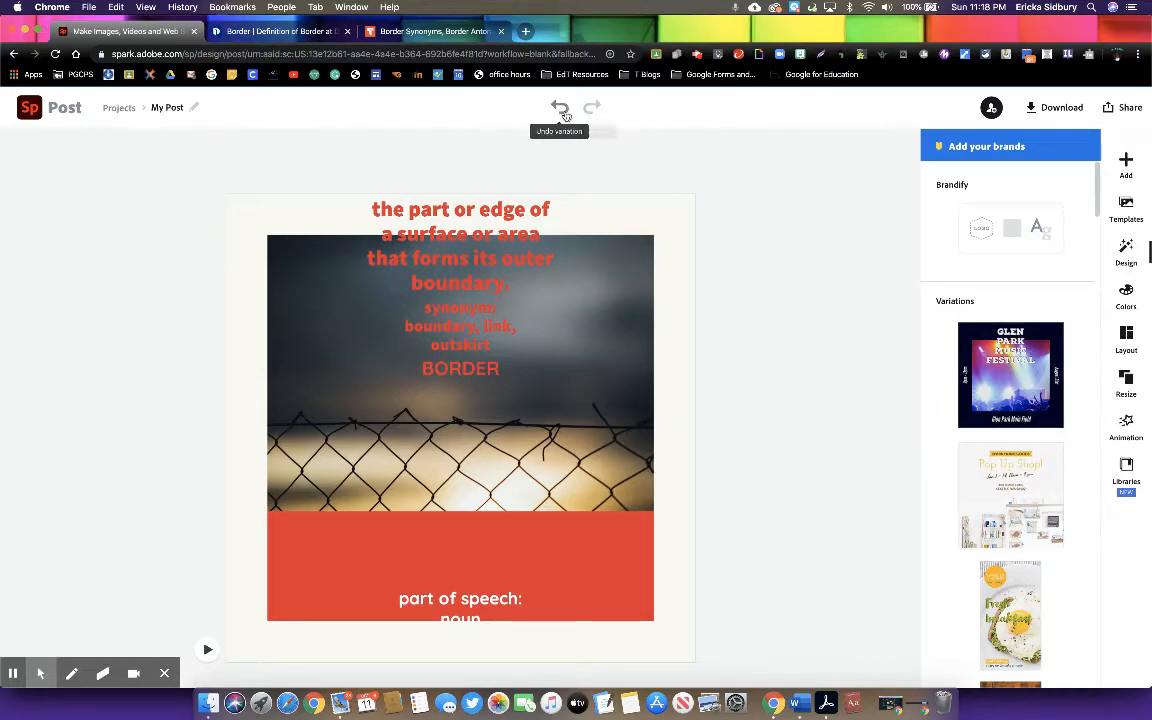
Step: Undo all the tried design variations, back to the black-labelled BORDER text over the full fence photo
left_click(561, 109)
left_click(561, 110)
left_click(561, 110)
left_click(561, 110)
left_click(561, 110)
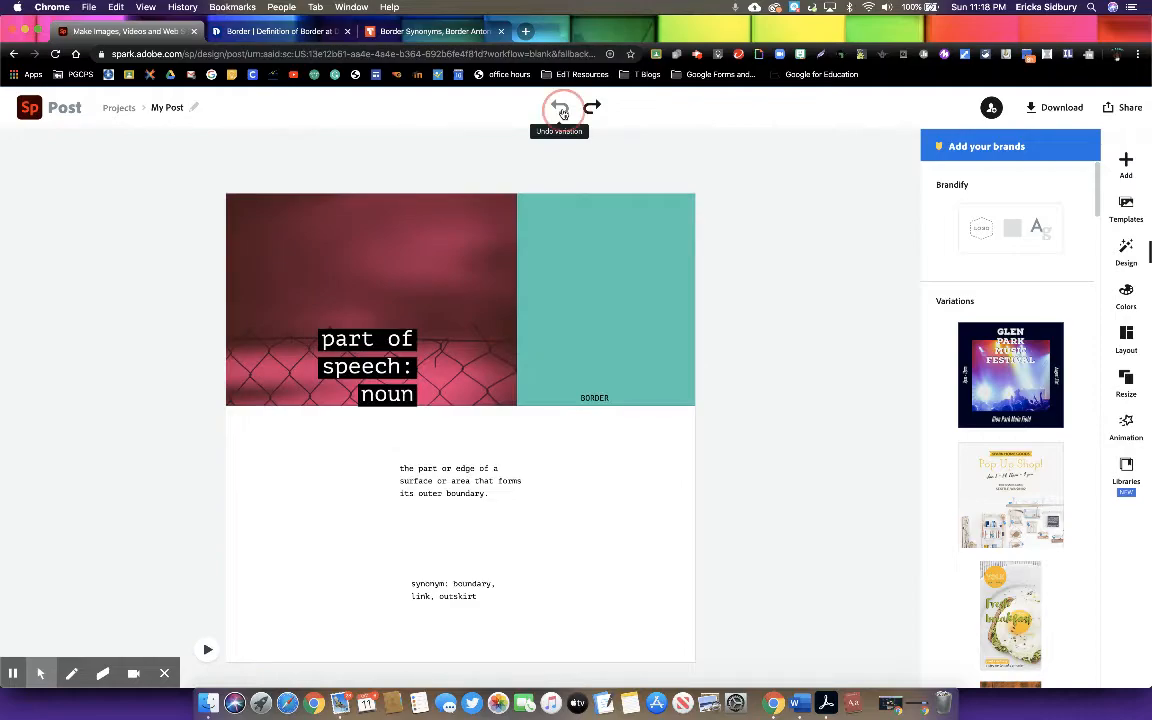
left_click(561, 110)
left_click(561, 110)
left_click(561, 110)
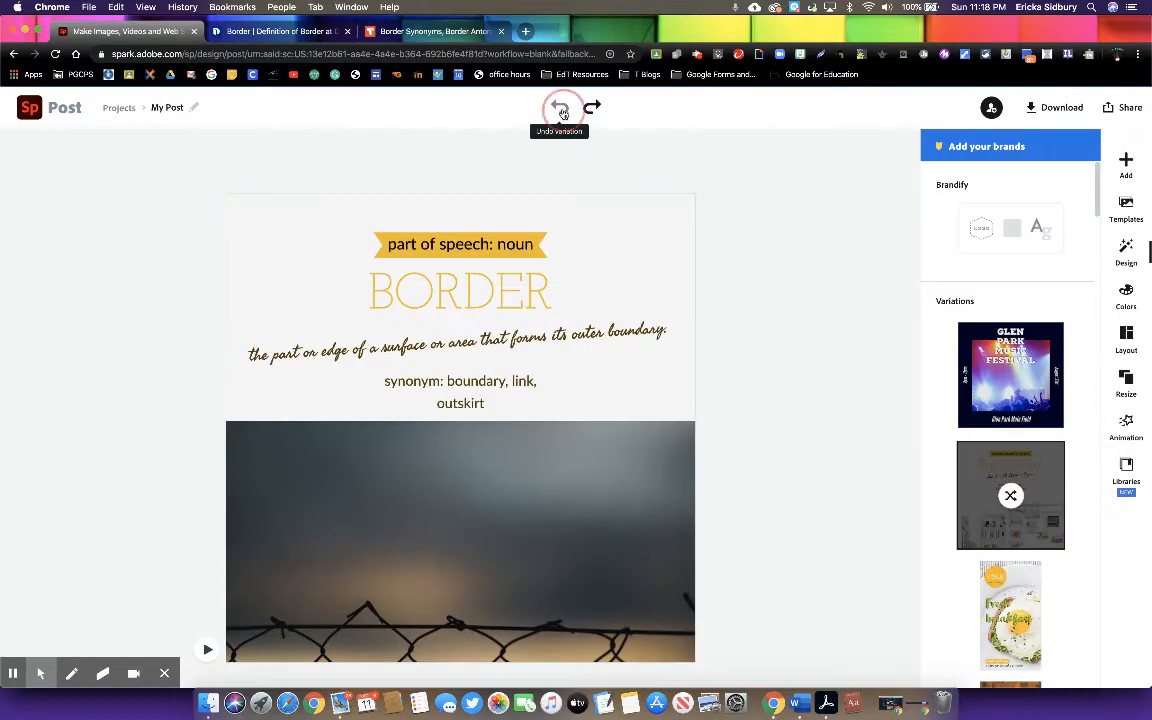
left_click(561, 110)
left_click(561, 110)
left_click(561, 110)
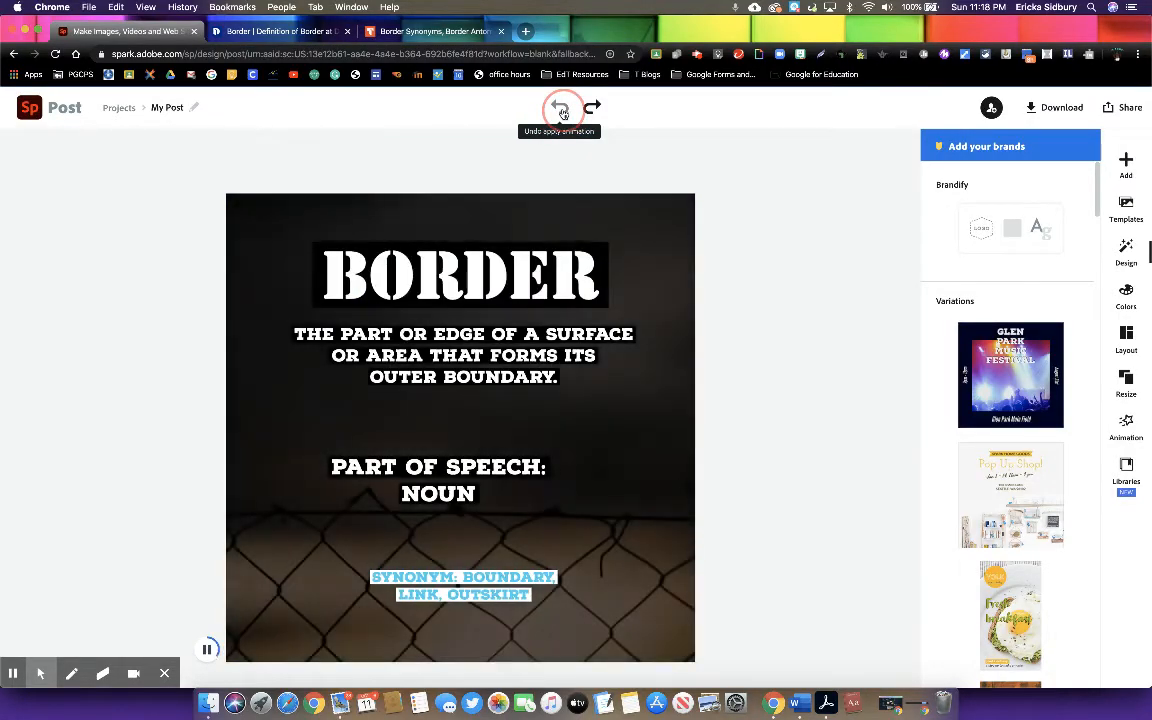
left_click(818, 231)
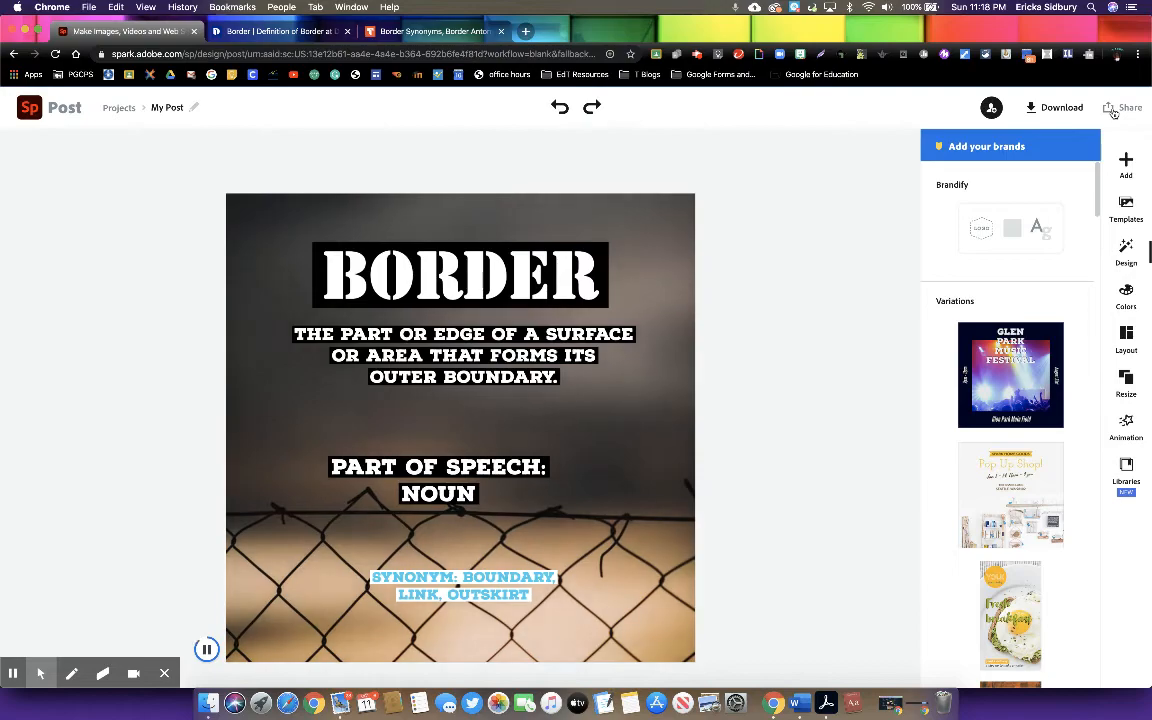
Step: Publish the BORDER post and generate its shareable link
left_click(1111, 110)
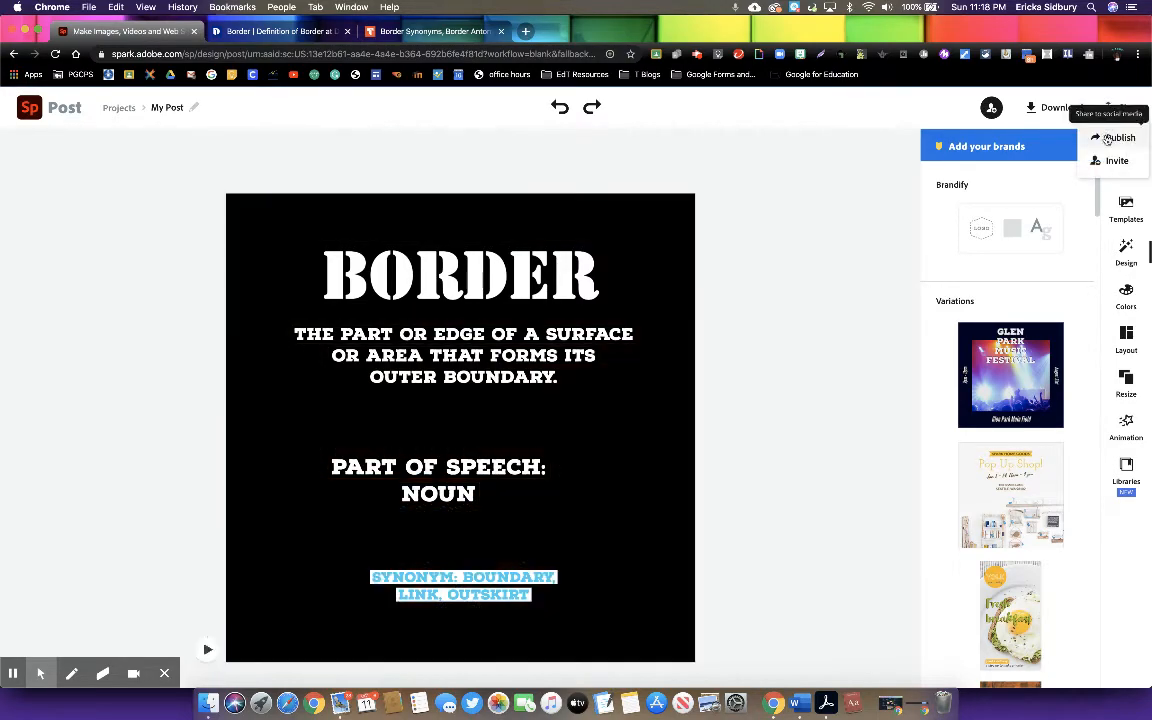
left_click(1110, 139)
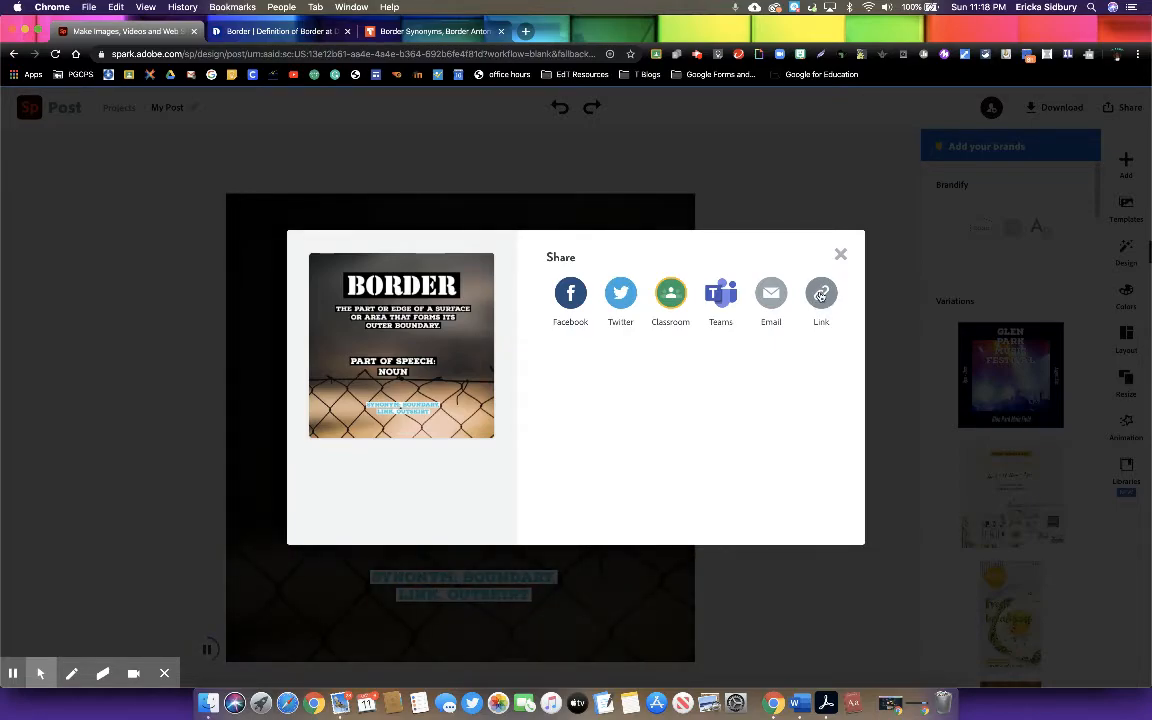
left_click(820, 293)
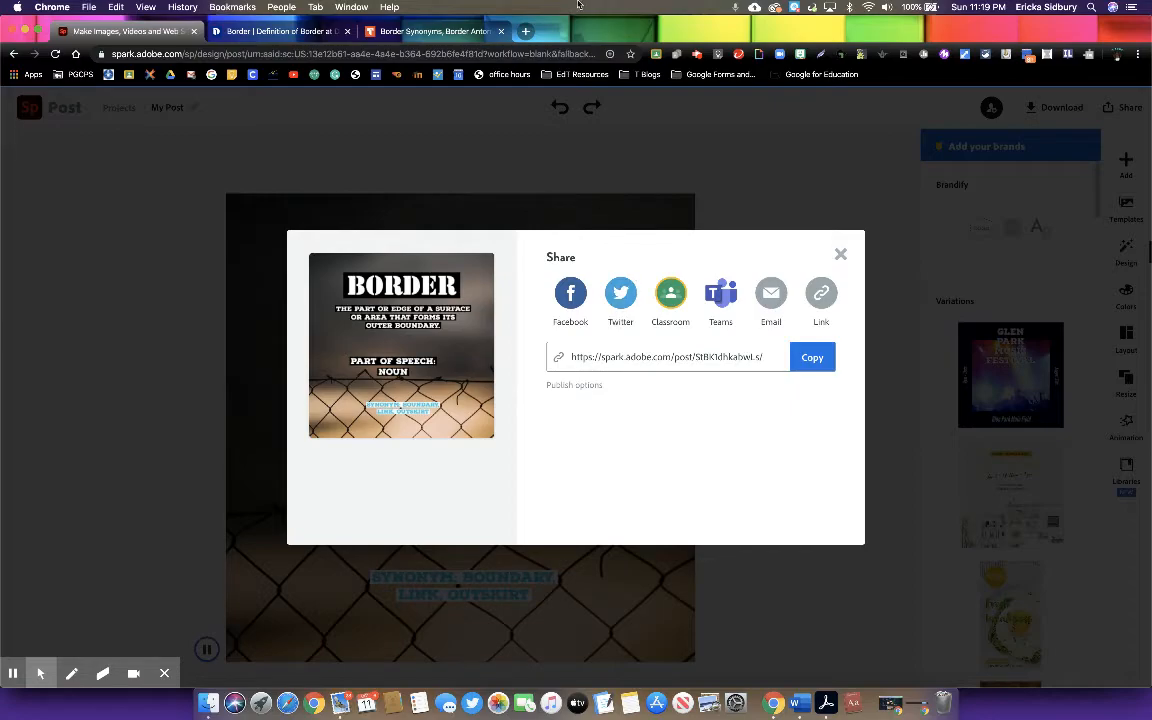
Step: Go to padlet.com in a new browser tab and open the Adobe Spark Vocabulary Cards board
left_click(524, 33)
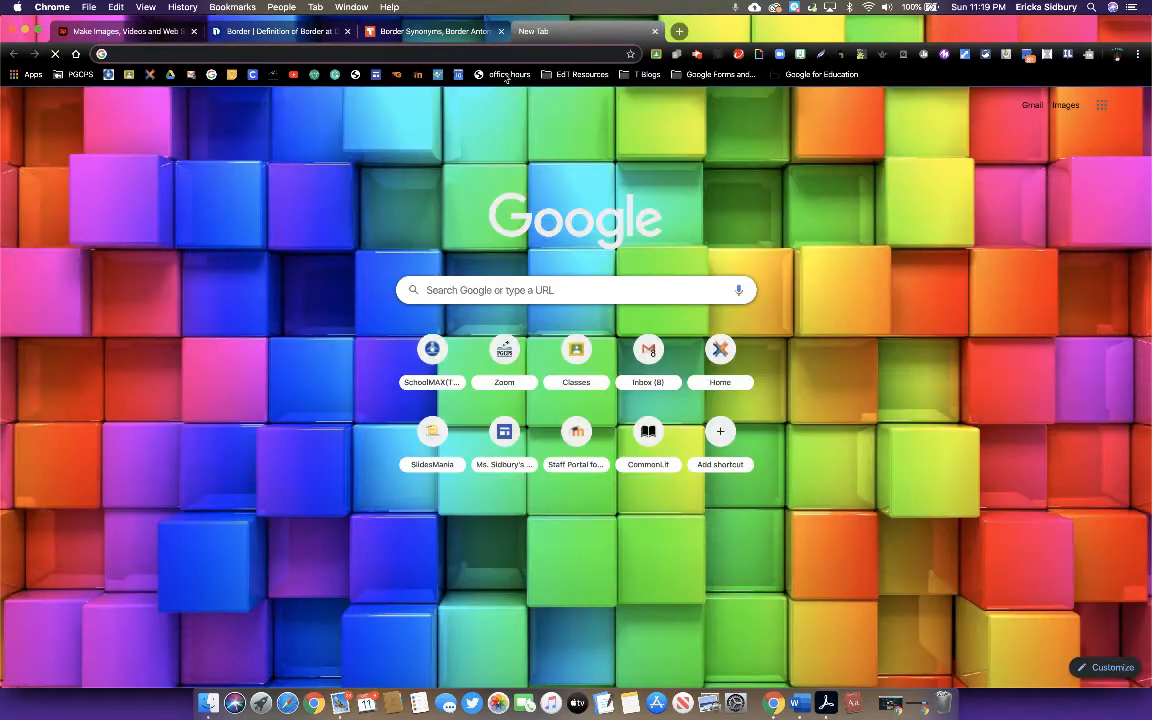
type("padlet.com")
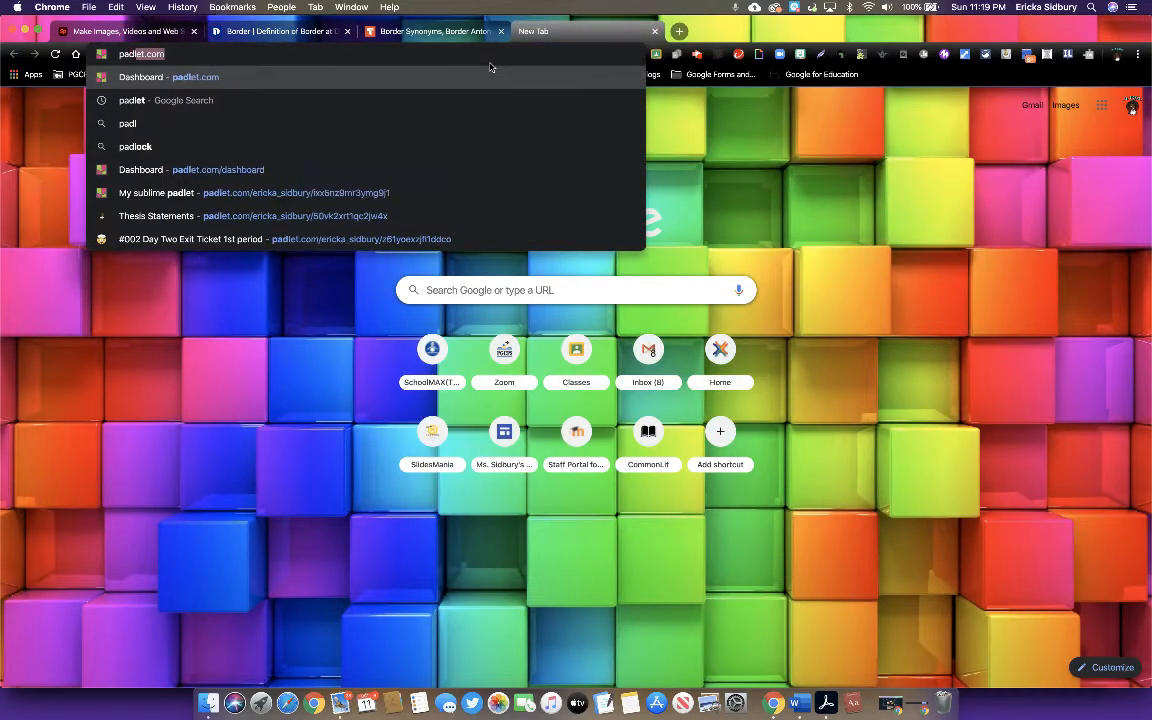
left_click(203, 78)
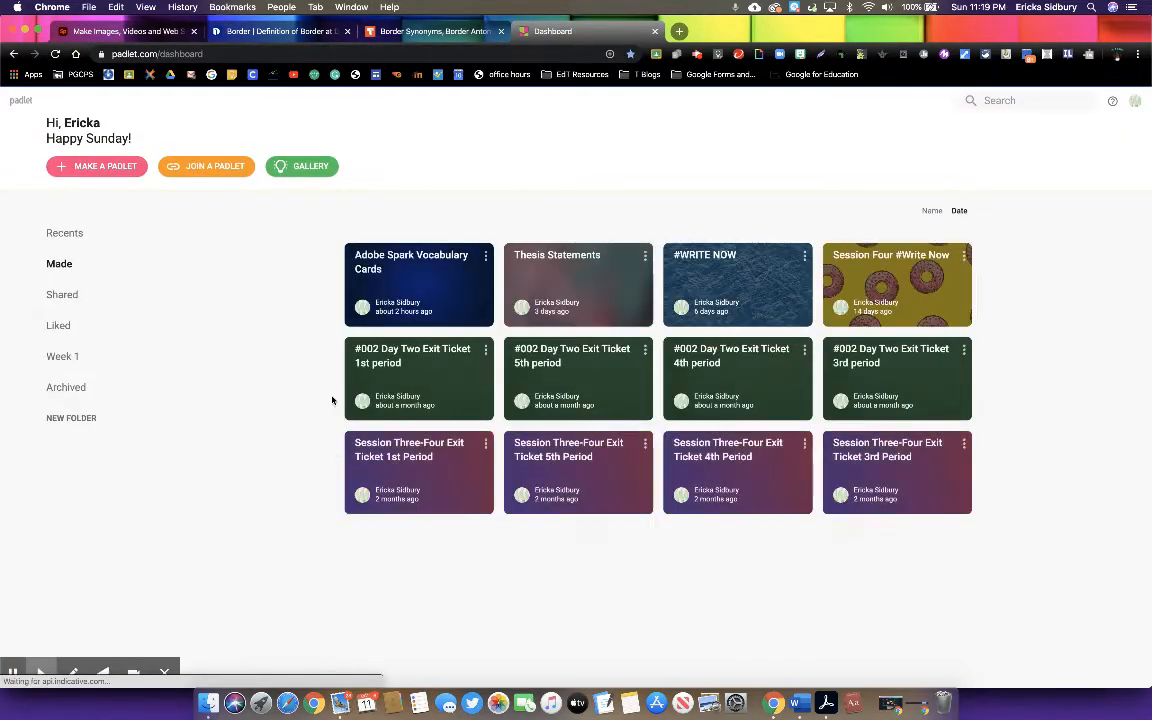
left_click(423, 287)
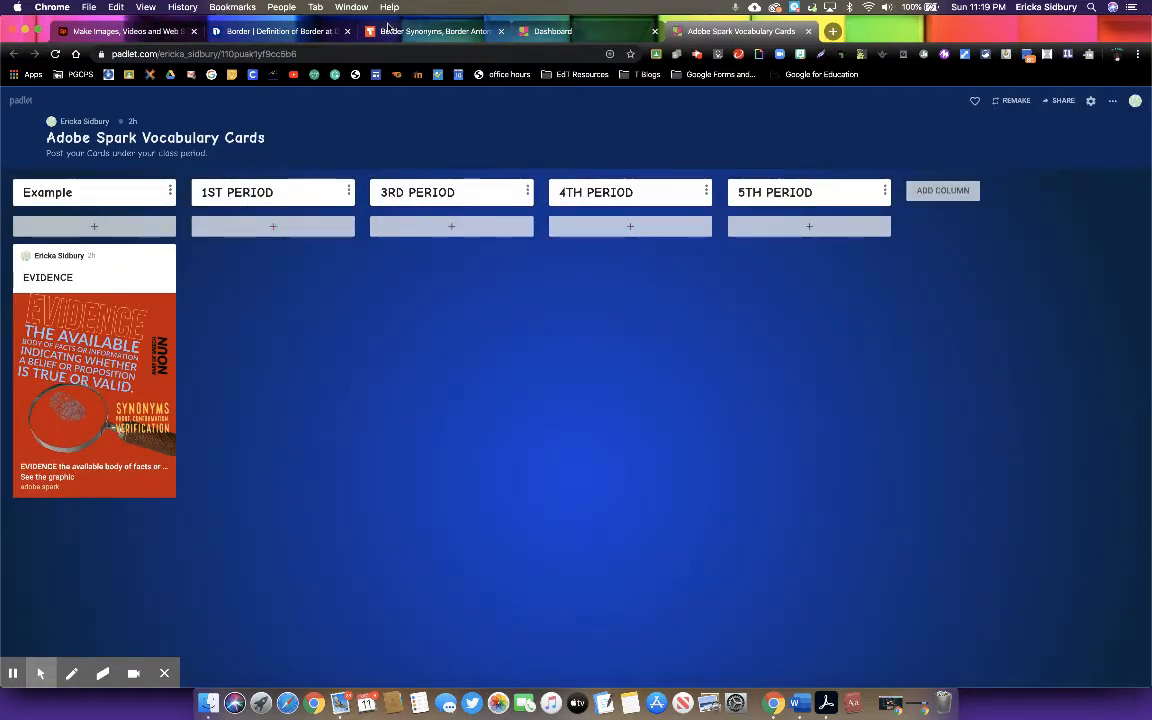
Step: Switch back to Adobe Spark and copy the published BORDER post's link
left_click(390, 30)
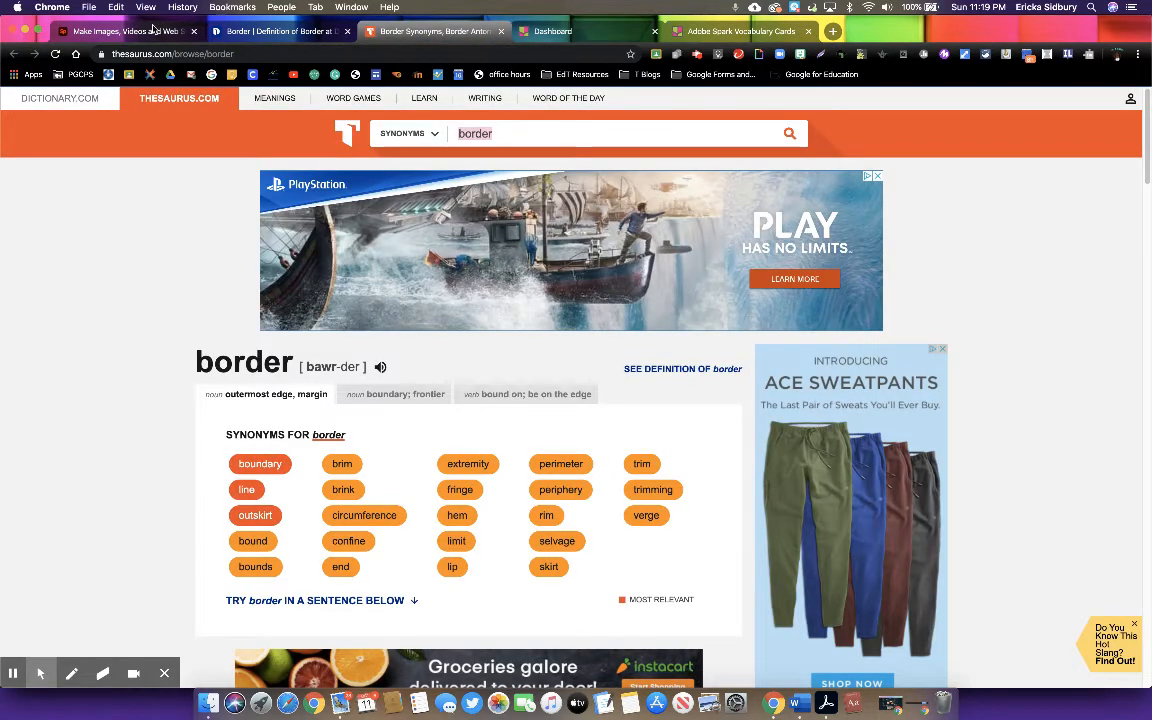
left_click(152, 30)
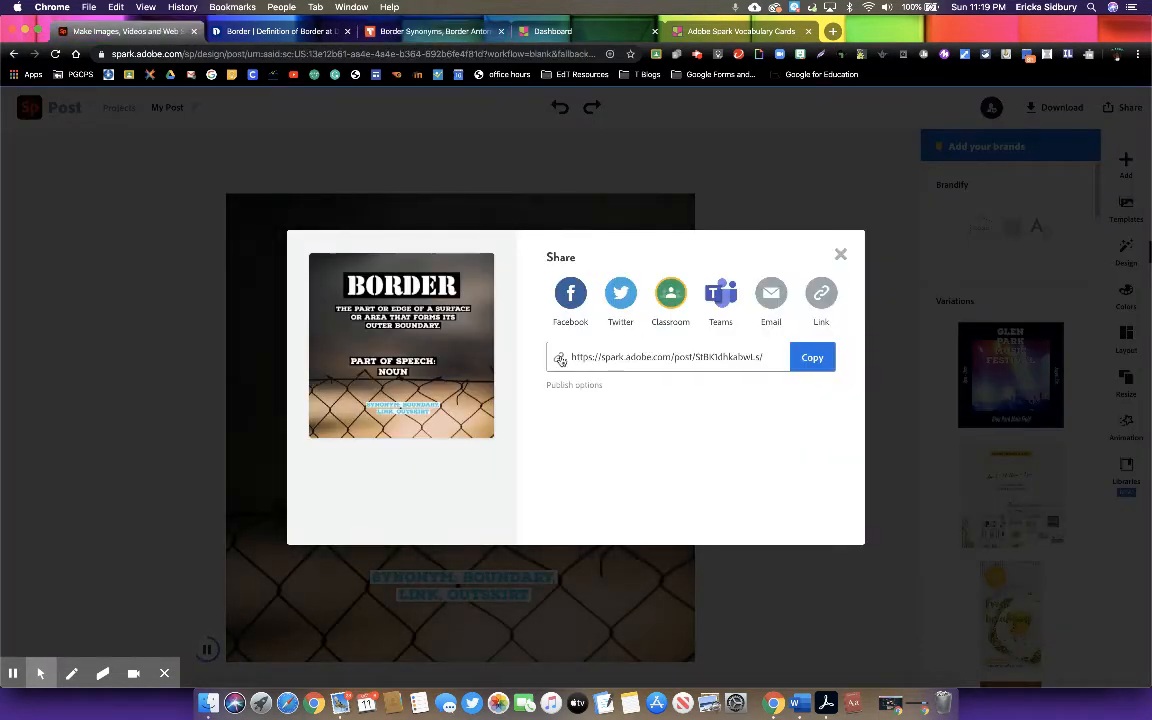
left_click(816, 357)
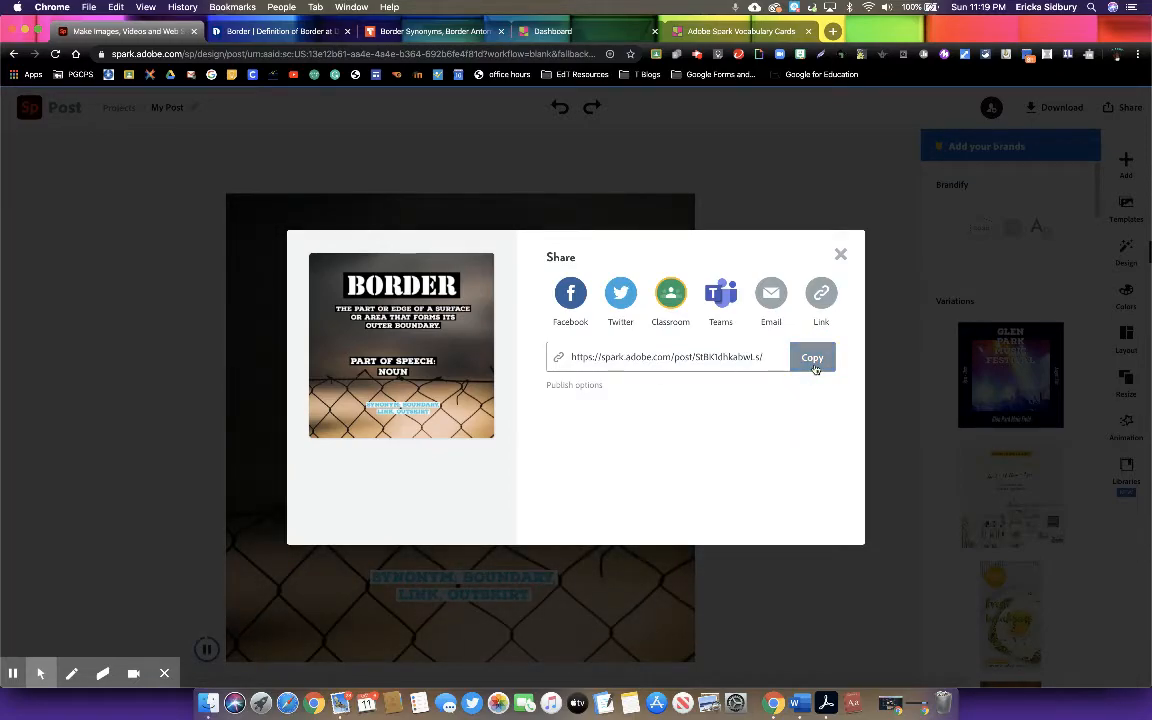
Step: On the Padlet board, add a post to the Example column with the copied Adobe Spark link attached
left_click(725, 31)
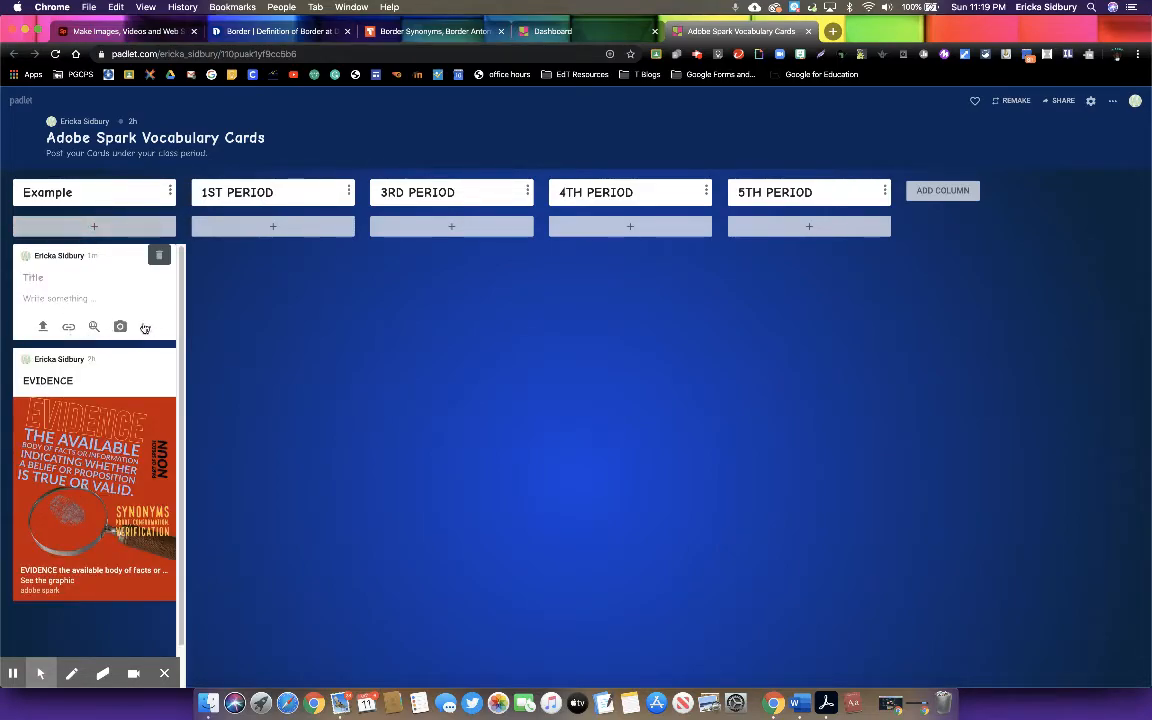
left_click(68, 328)
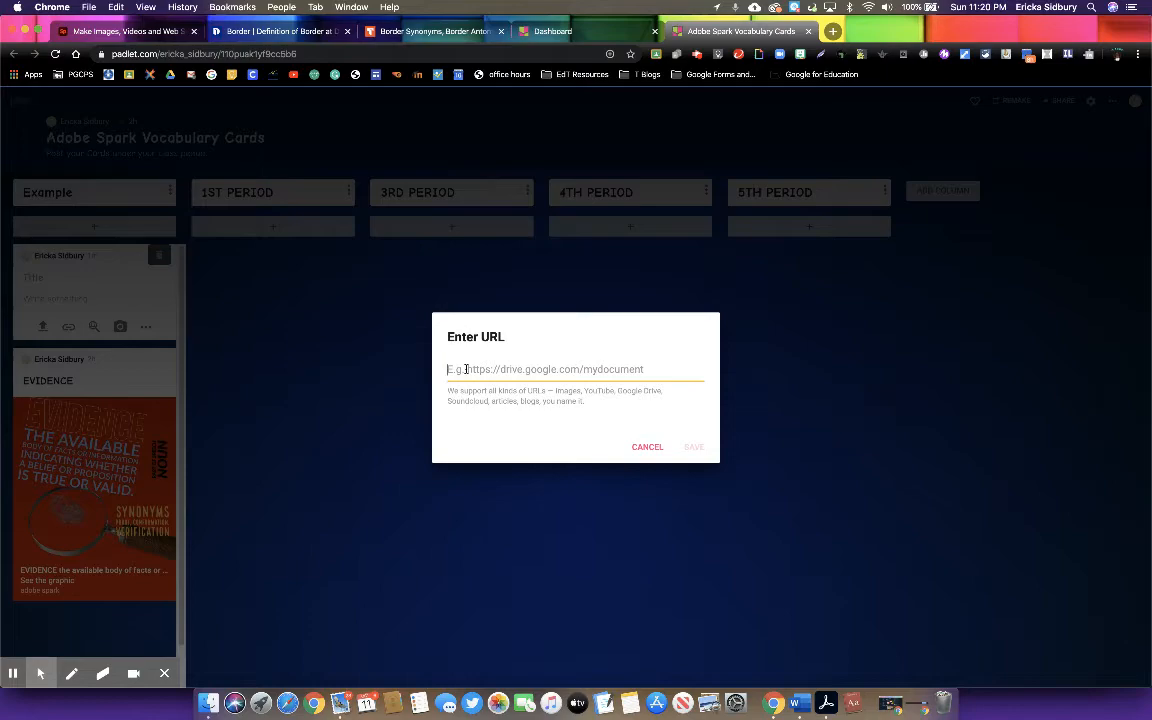
key("super+v")
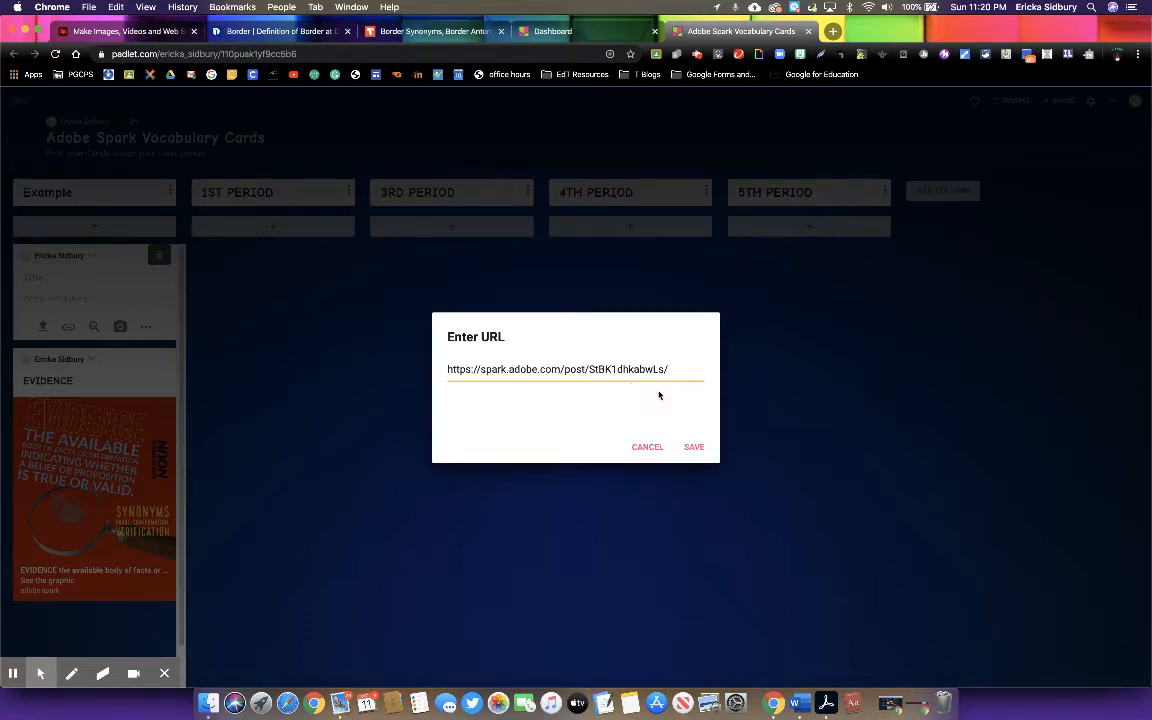
left_click(692, 447)
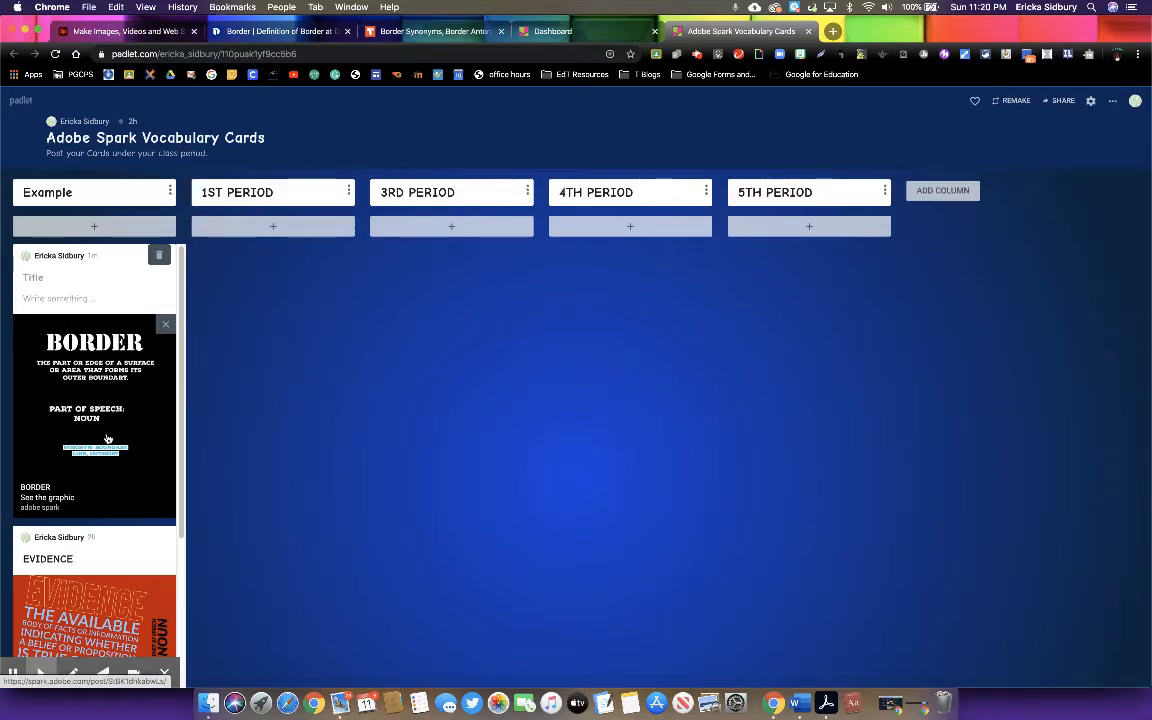
Step: Preview the BORDER card on the board, view its full post, and open the original Adobe Spark page
left_click(48, 494)
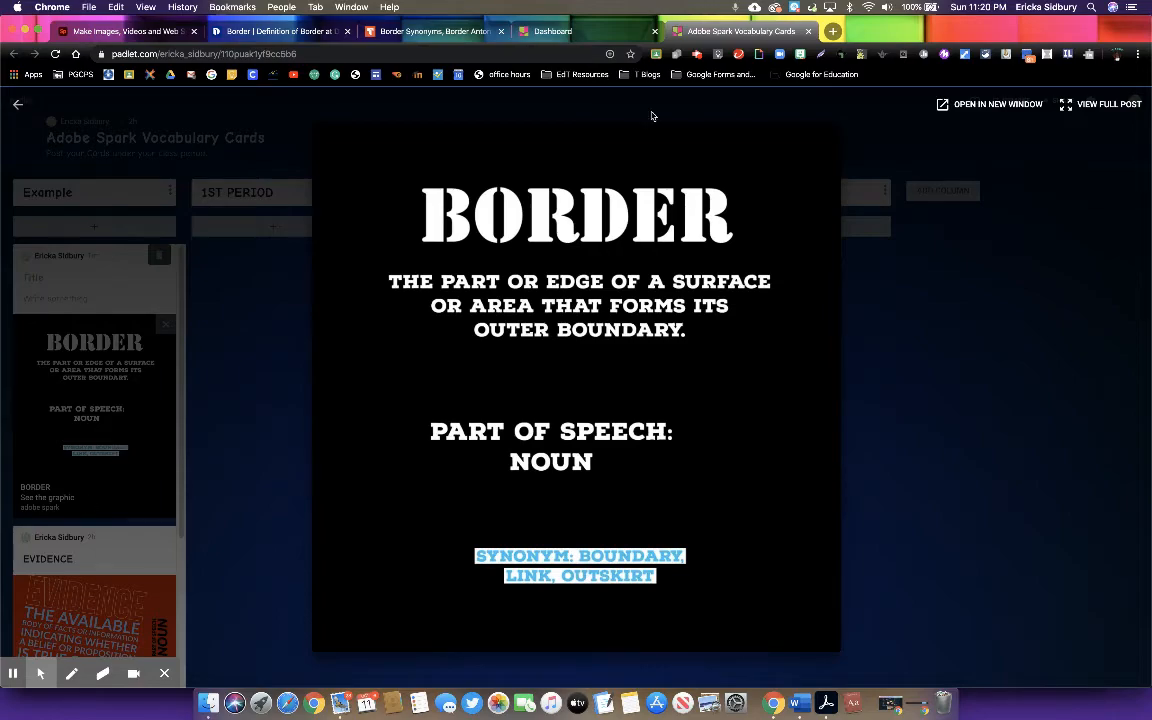
left_click(338, 391)
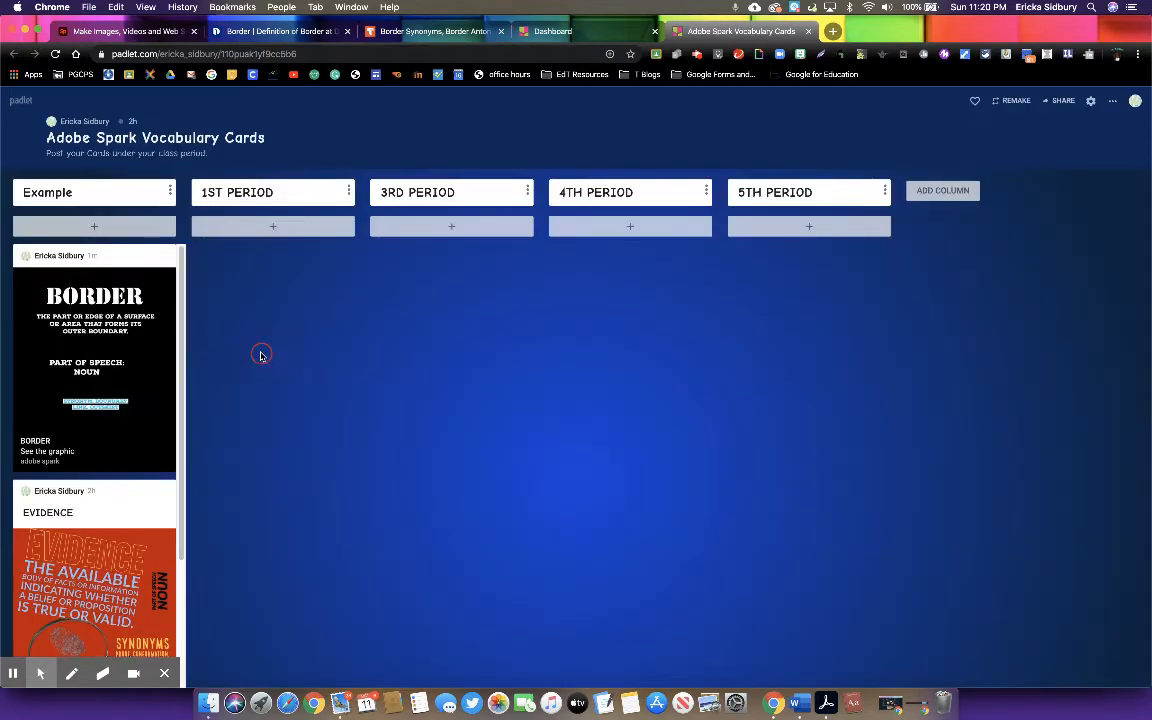
left_click(100, 436)
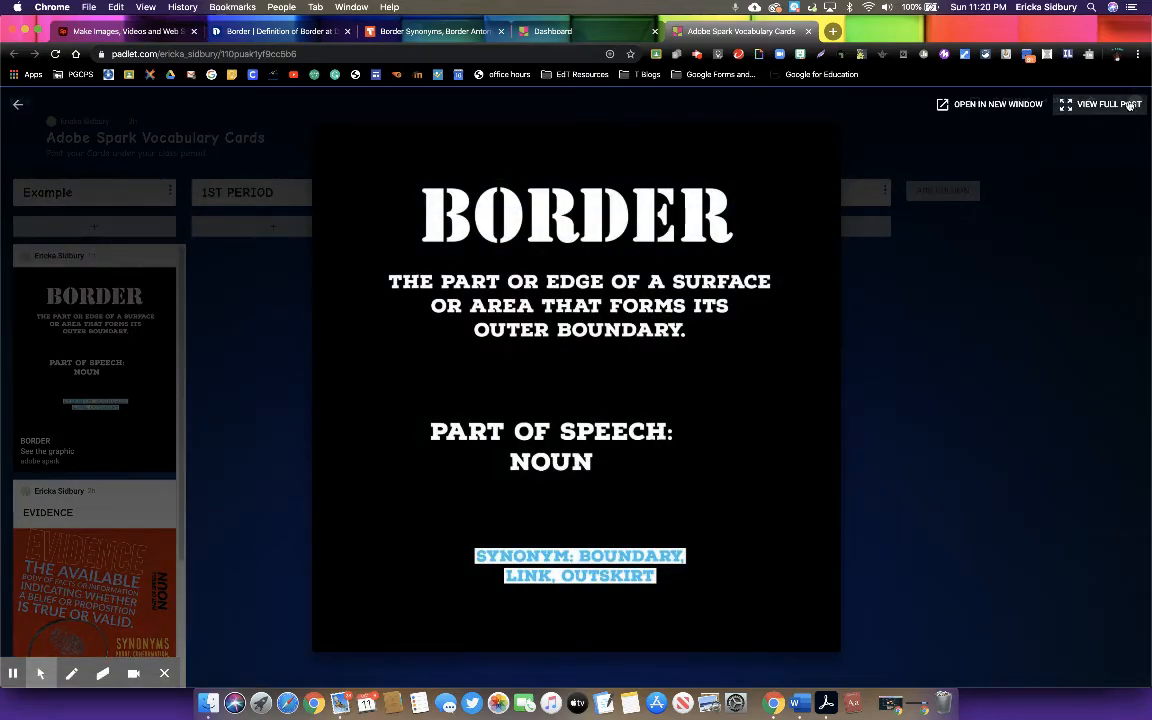
left_click(1107, 105)
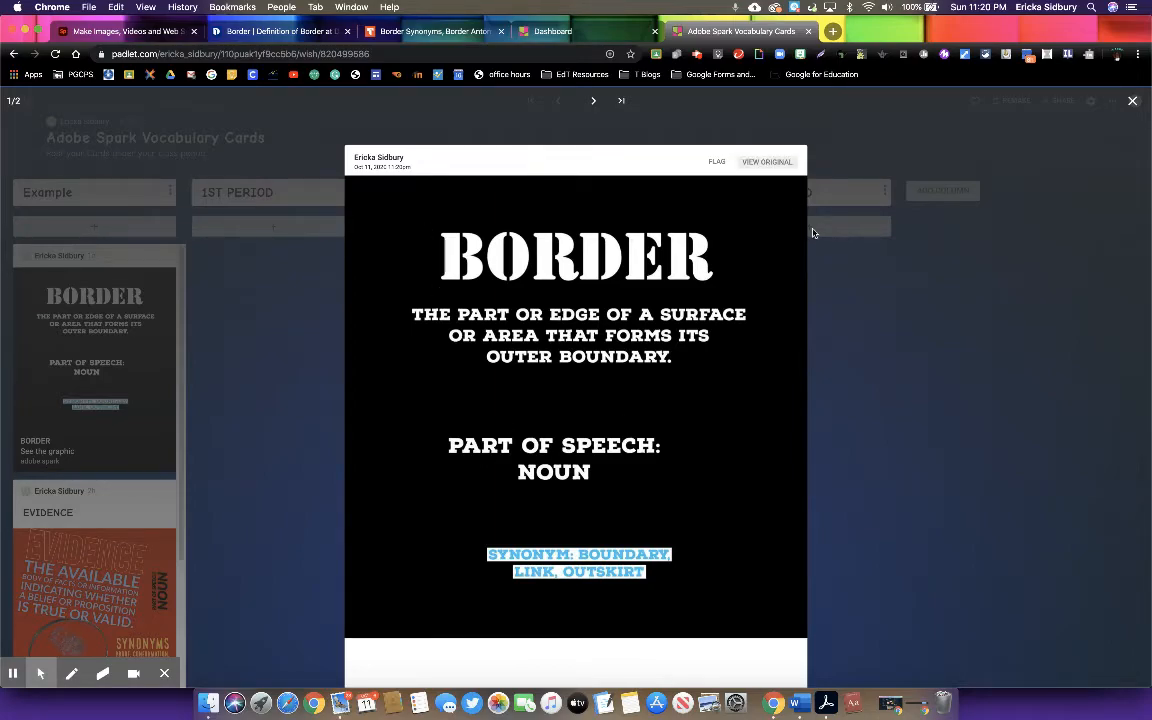
left_click(770, 162)
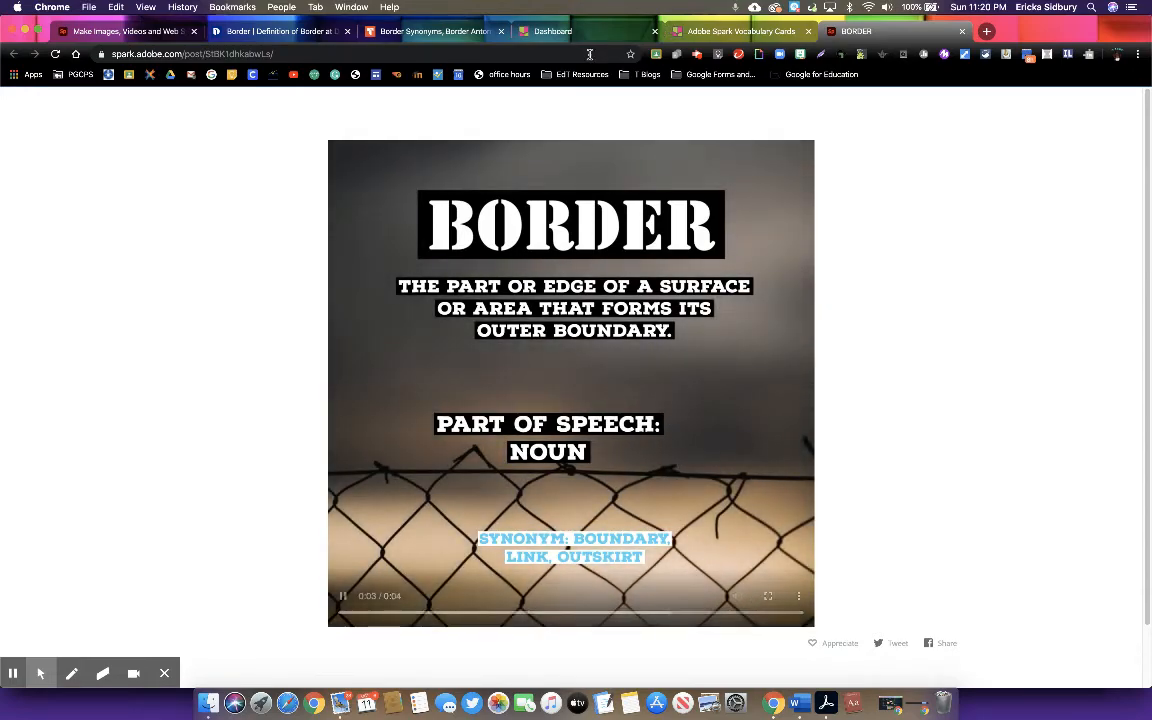
left_click(700, 31)
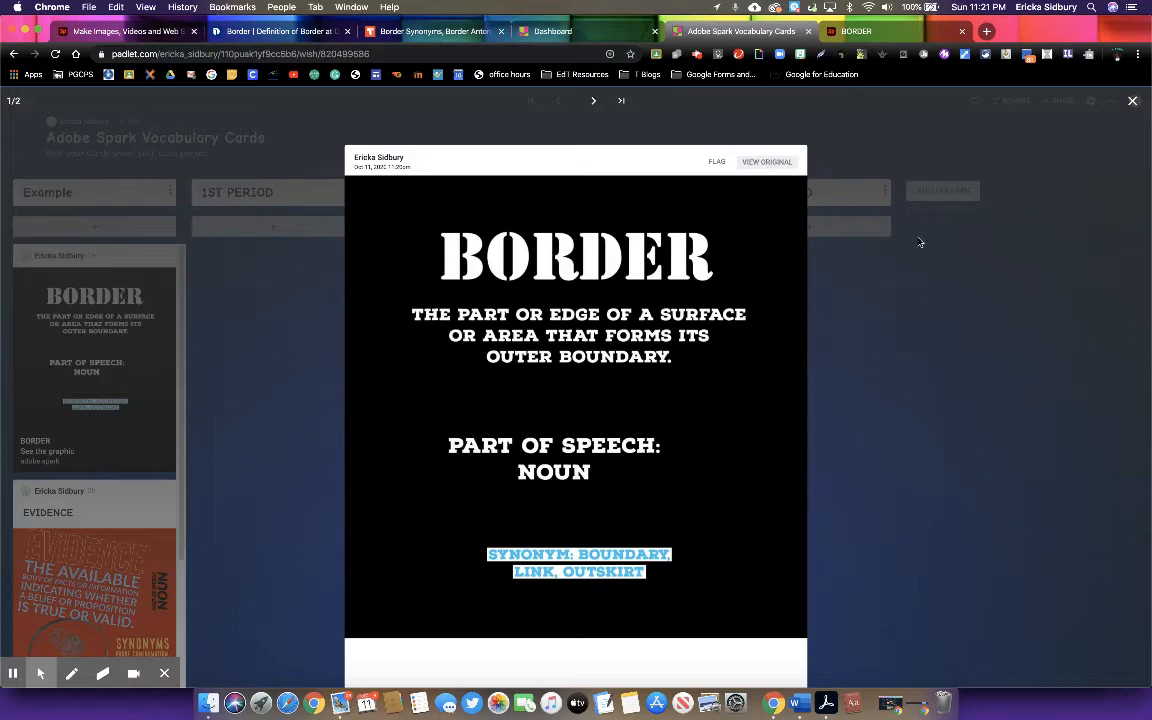
Step: Close and reopen the BORDER card's full post, open its original page again, and play the animation
left_click(905, 260)
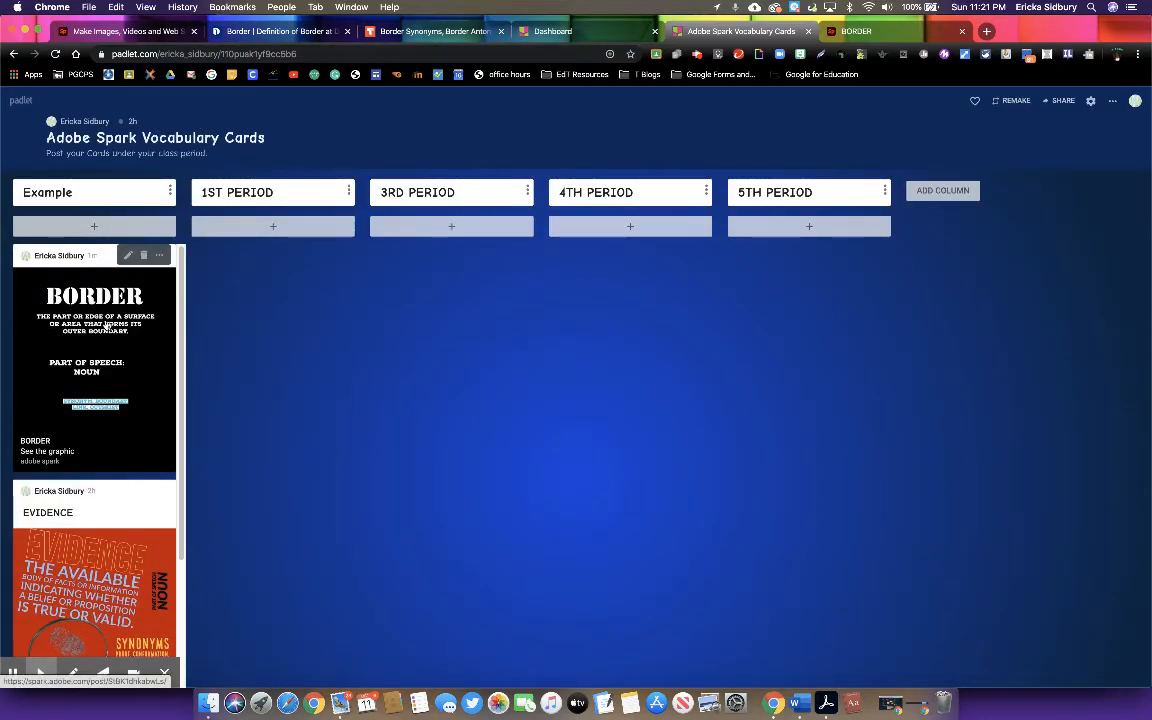
left_click(97, 294)
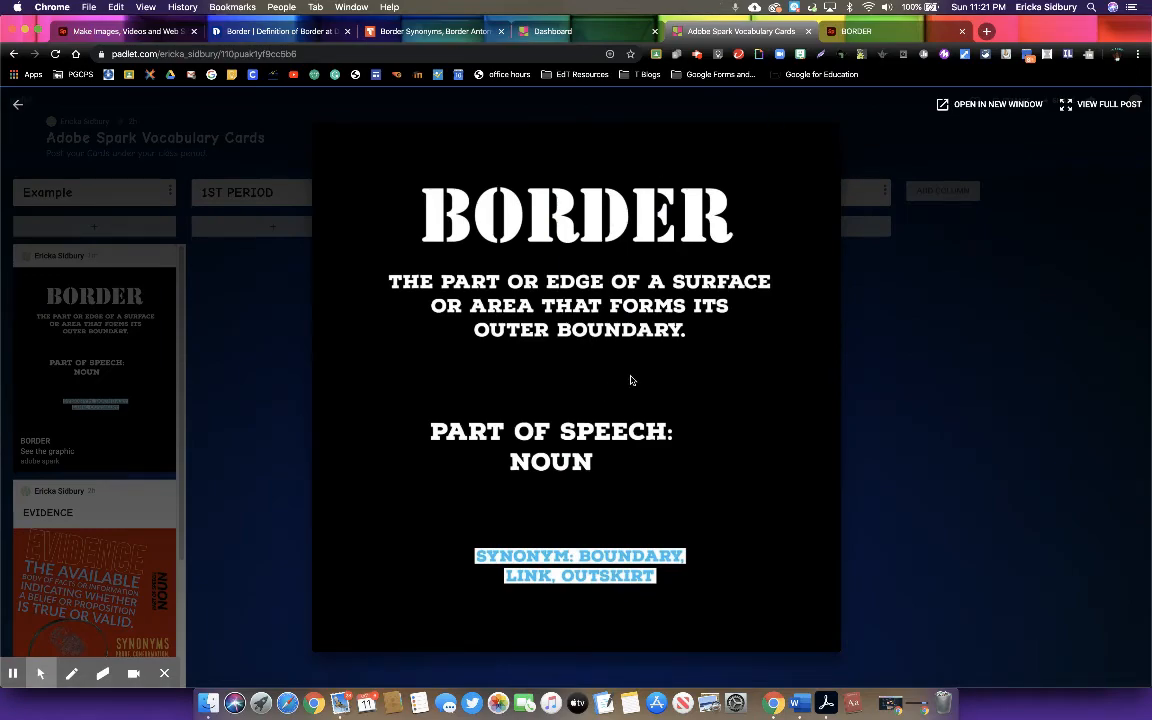
left_click(1097, 105)
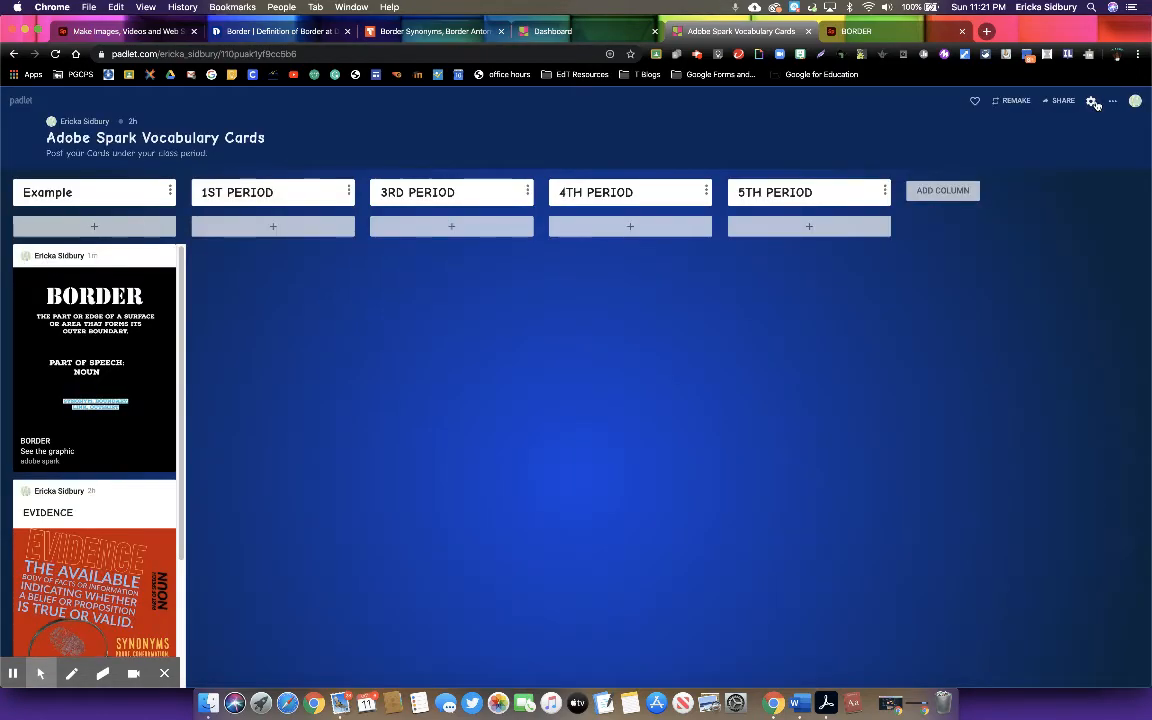
left_click(140, 335)
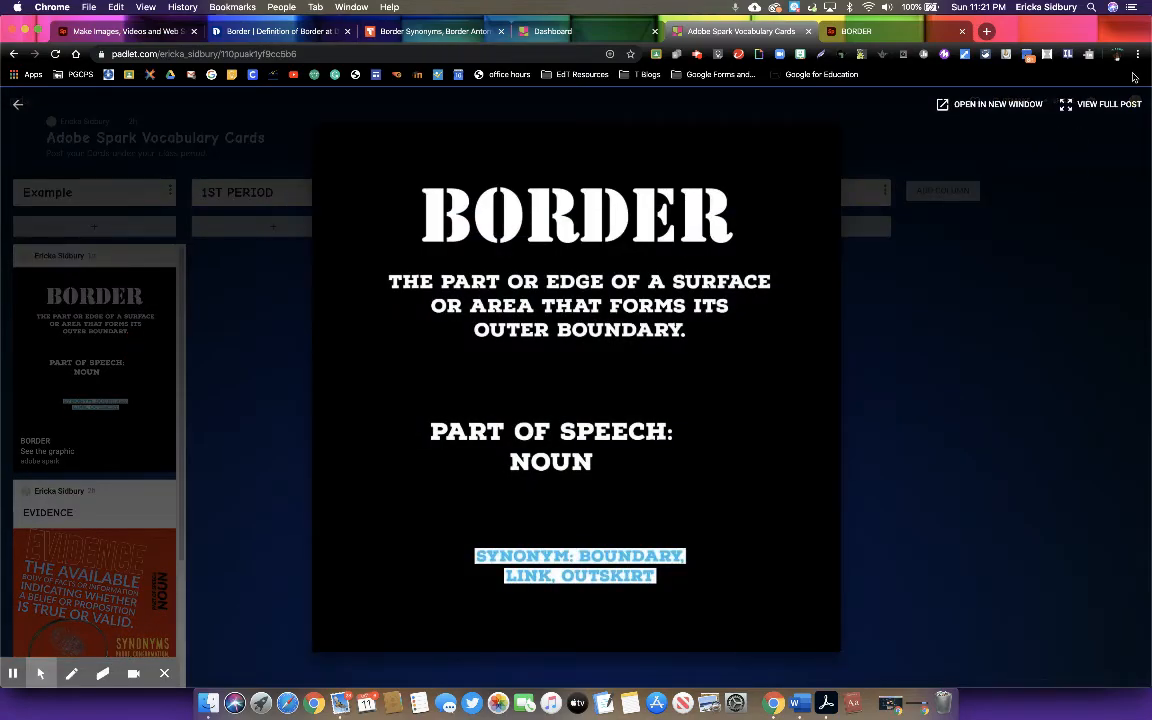
left_click(1105, 106)
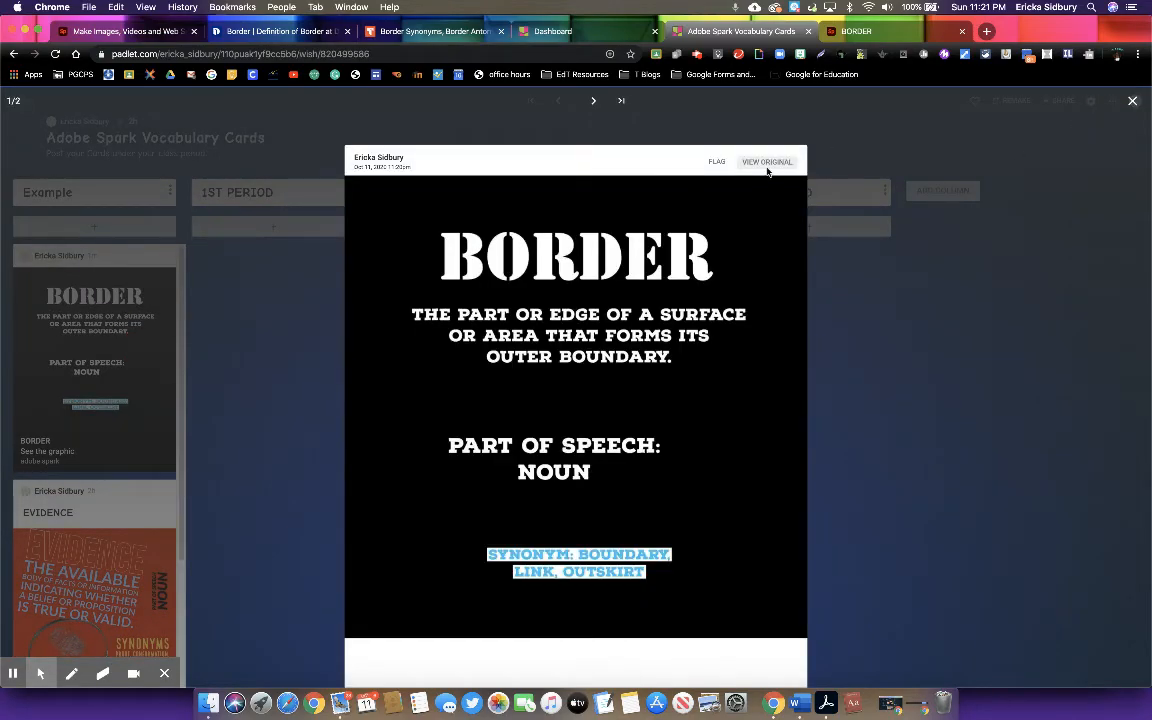
left_click(767, 162)
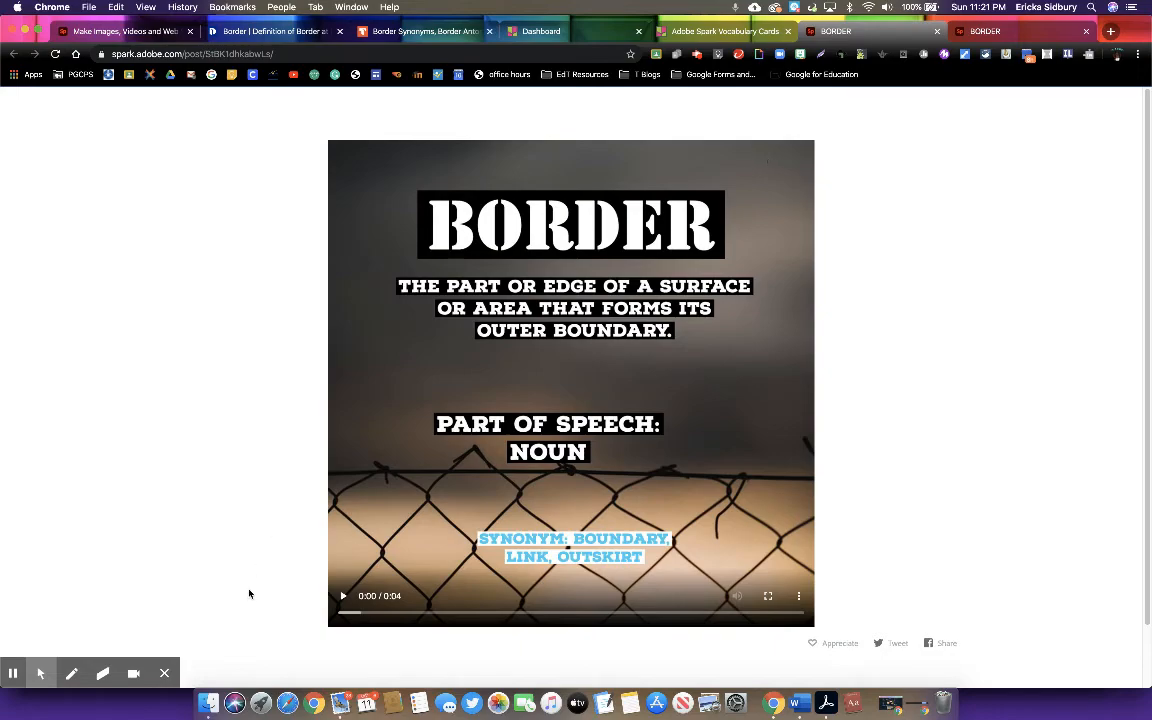
left_click(344, 597)
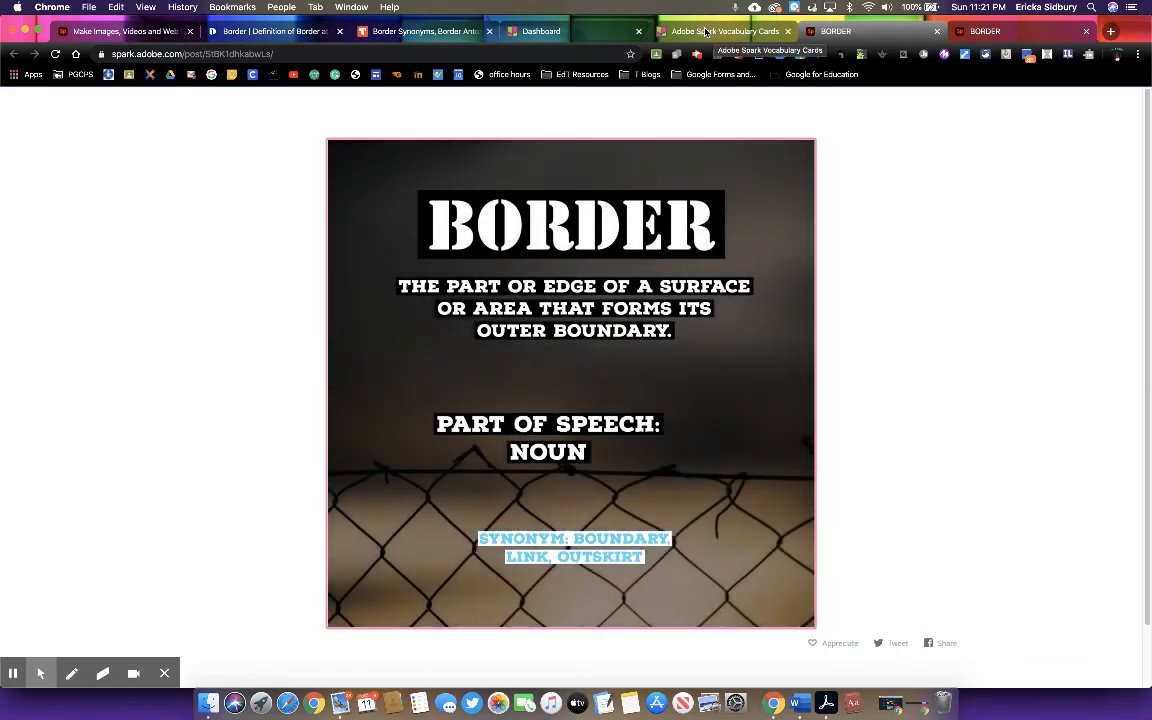
Step: Return to the Padlet board and delete the BORDER post from the Example column
left_click(705, 32)
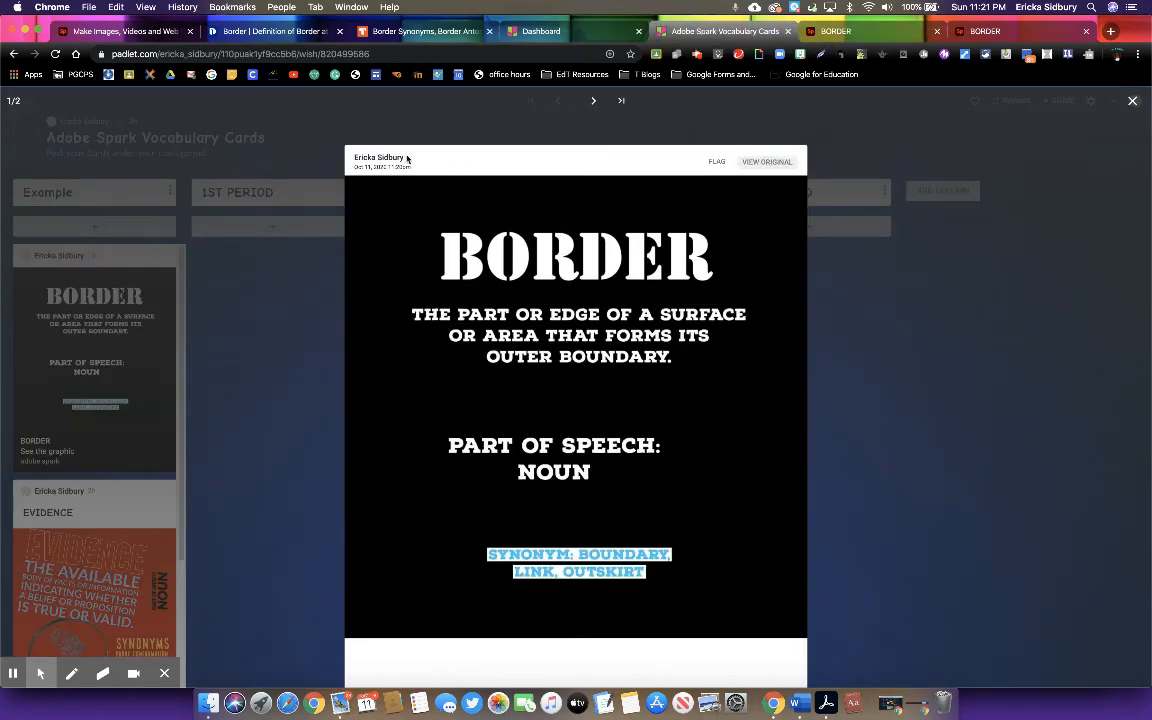
left_click(34, 130)
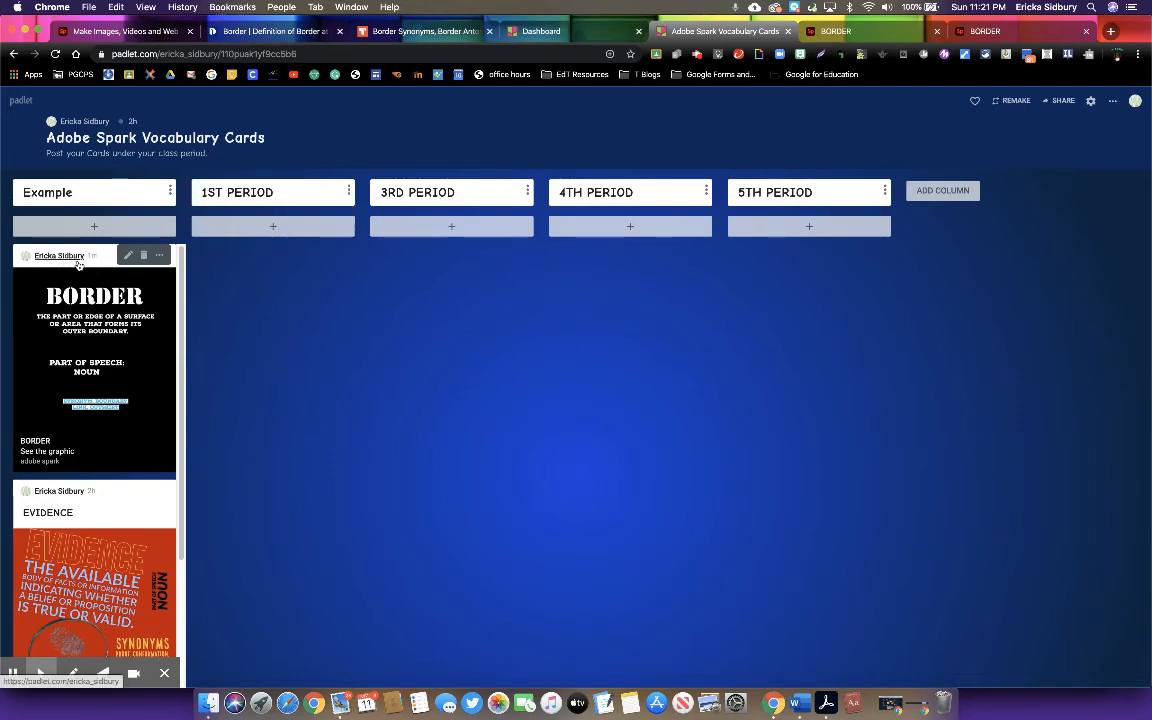
left_click(128, 255)
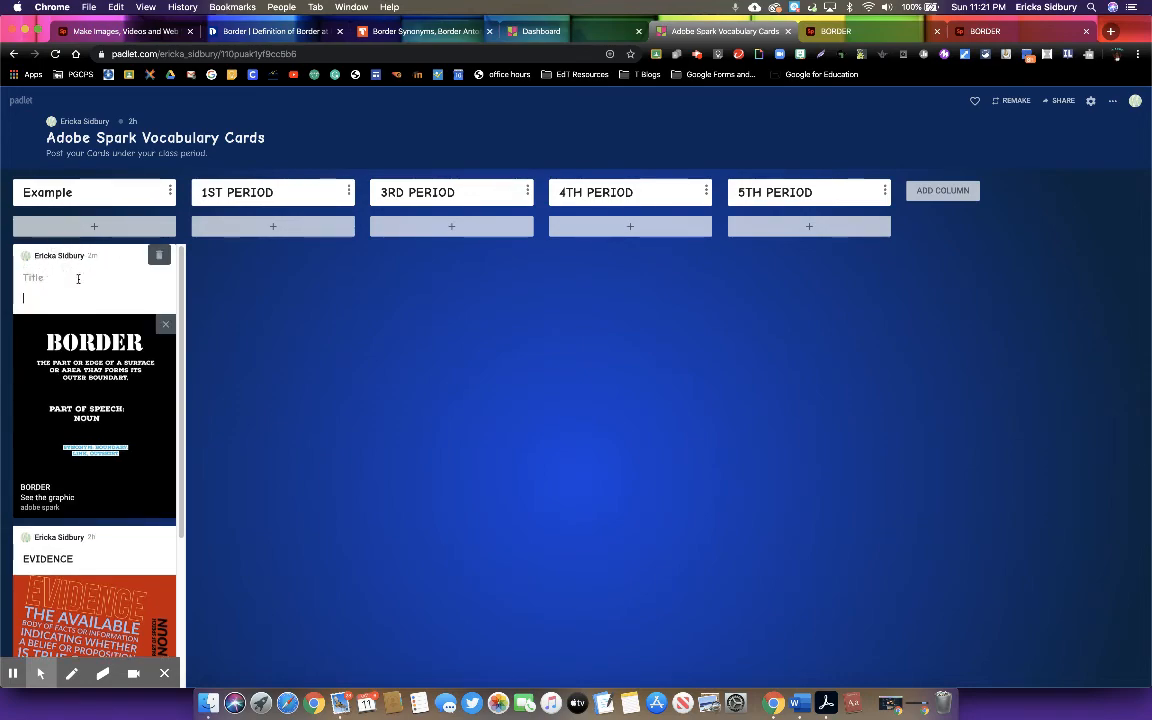
left_click(157, 260)
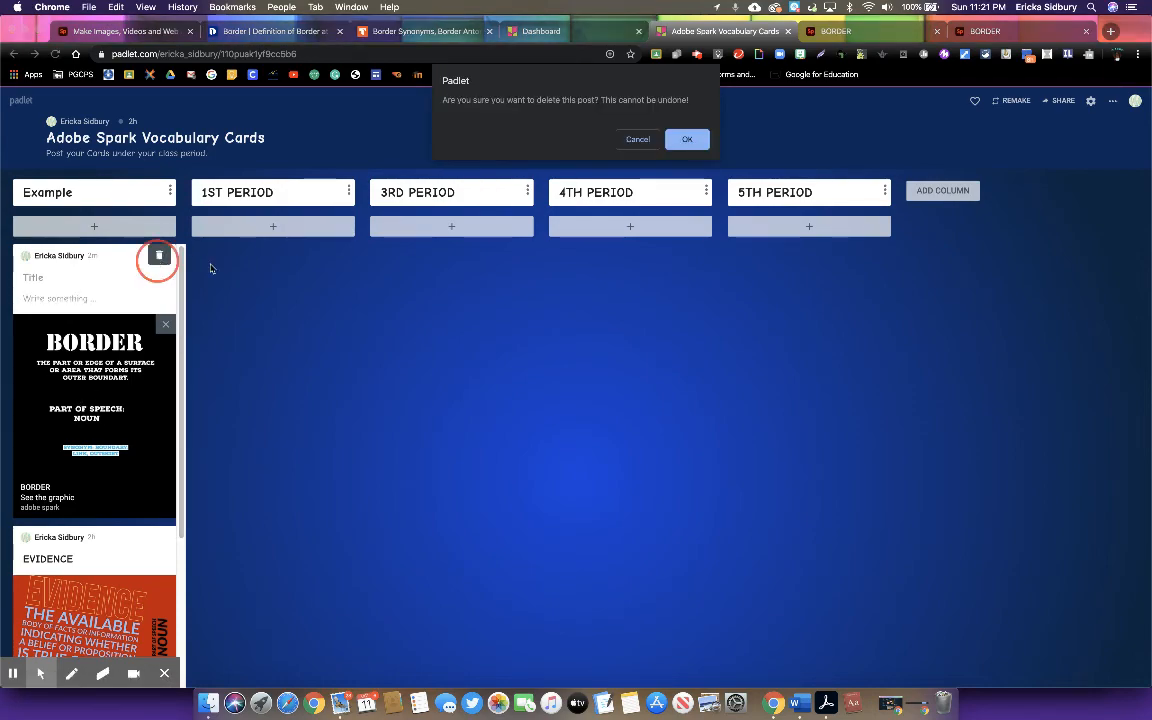
left_click(684, 140)
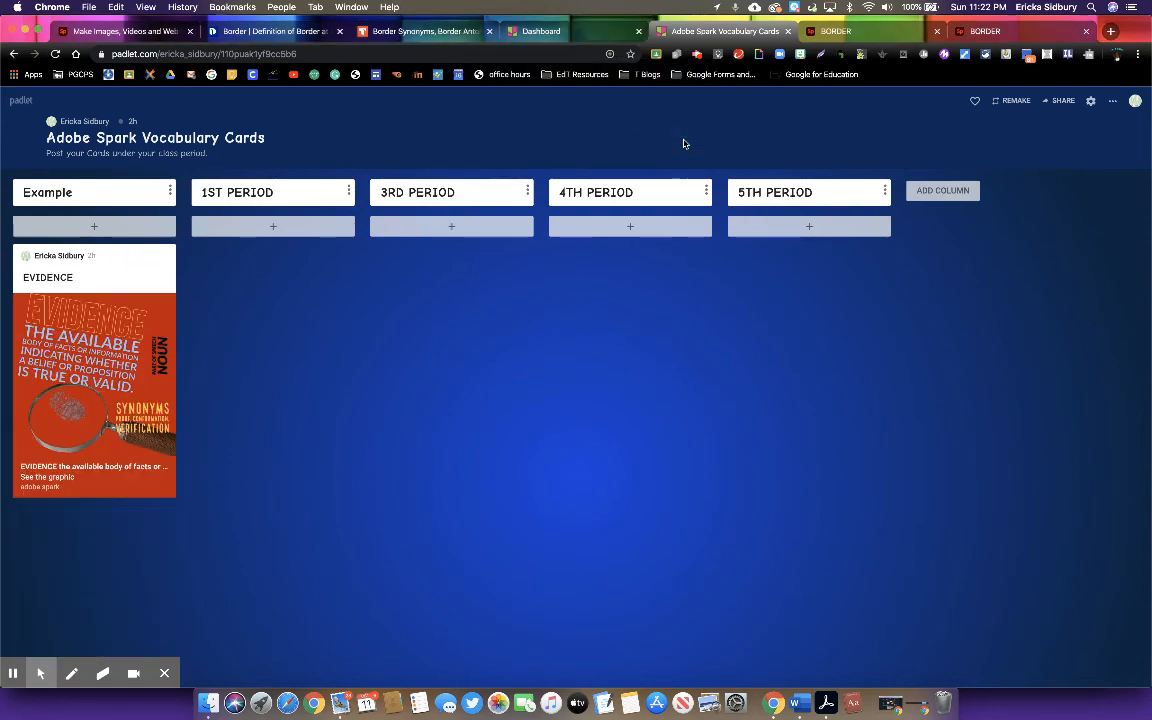